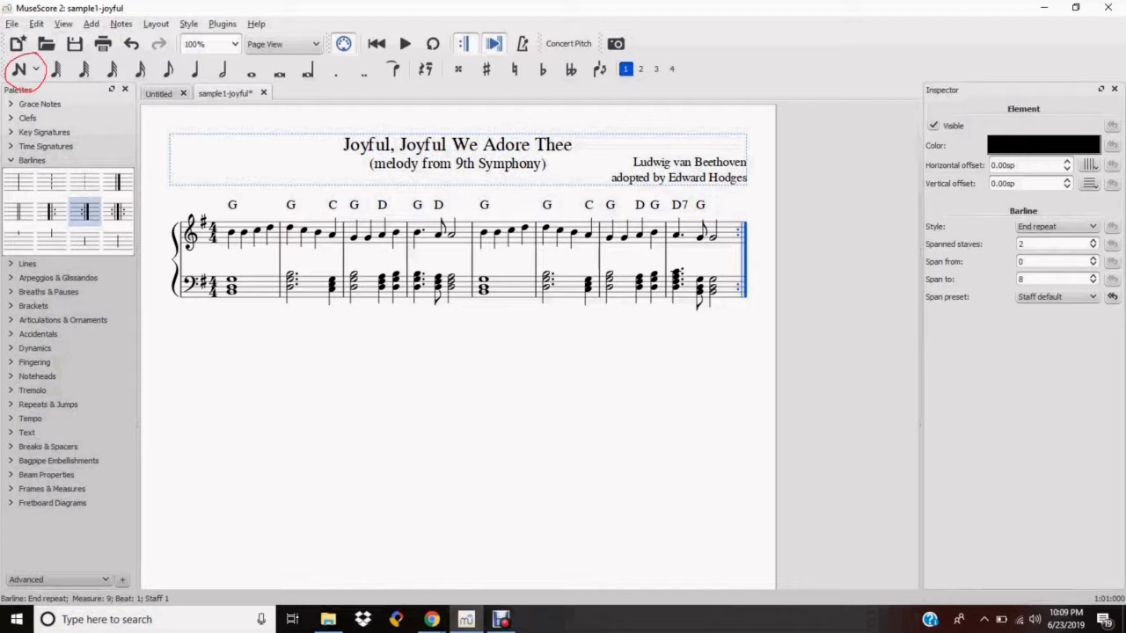
Change the play count in the properties of measure 8, the last measure, and play back the start of the score
{"action": "key", "text": "n"}
{"action": "key", "text": "Escape"}
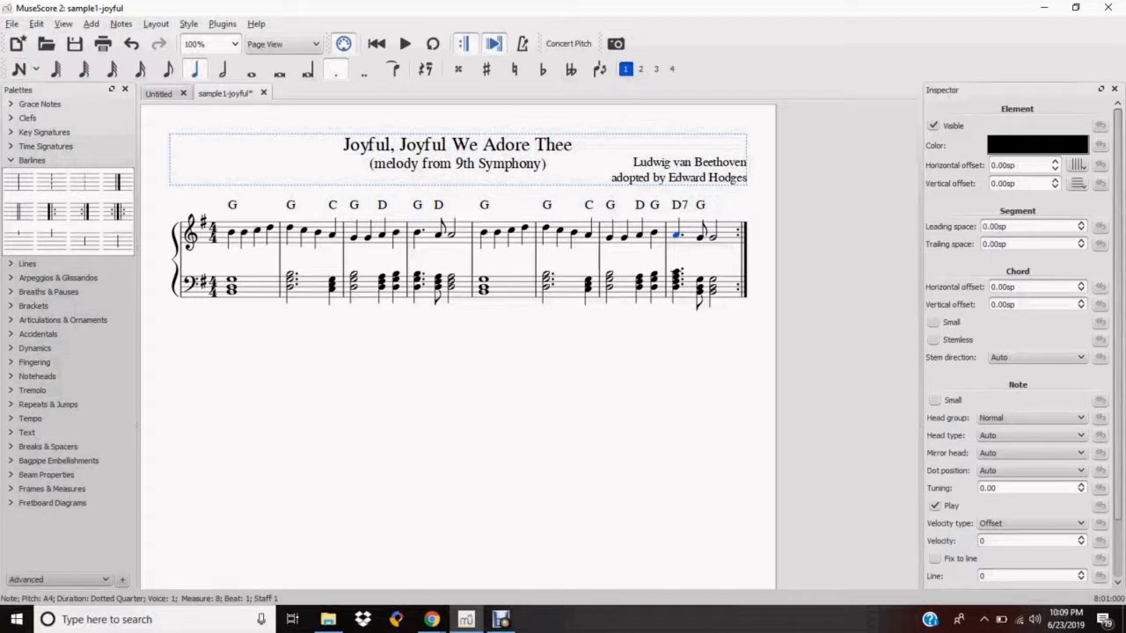
{"action": "key", "text": "ctrl+shift+Right"}
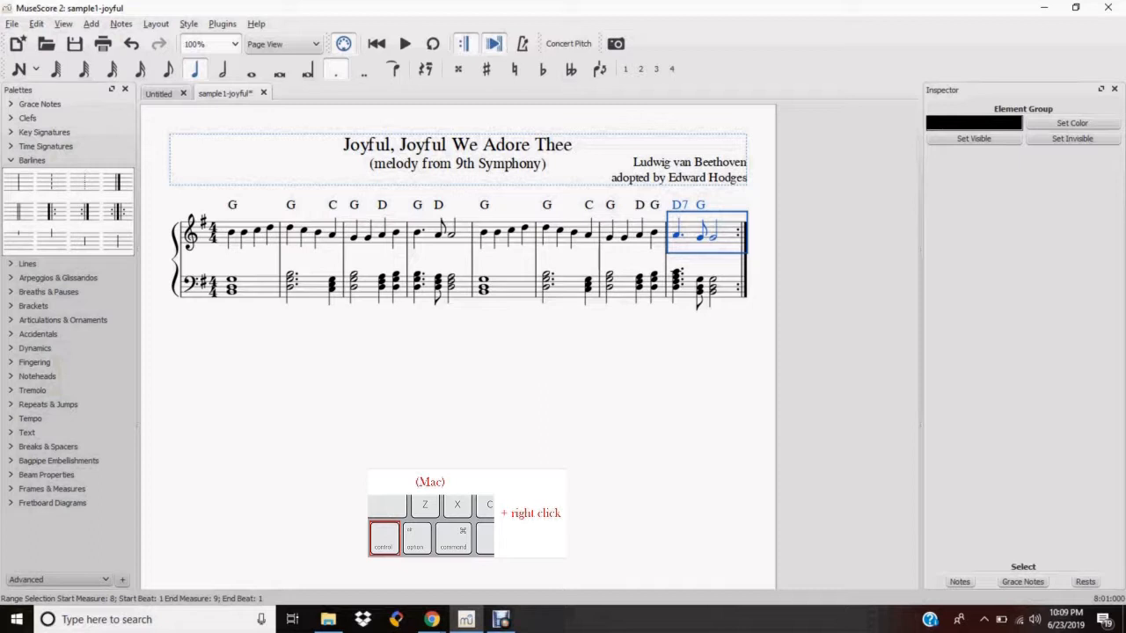
{"action": "right_click", "coordinate": [742, 231]}
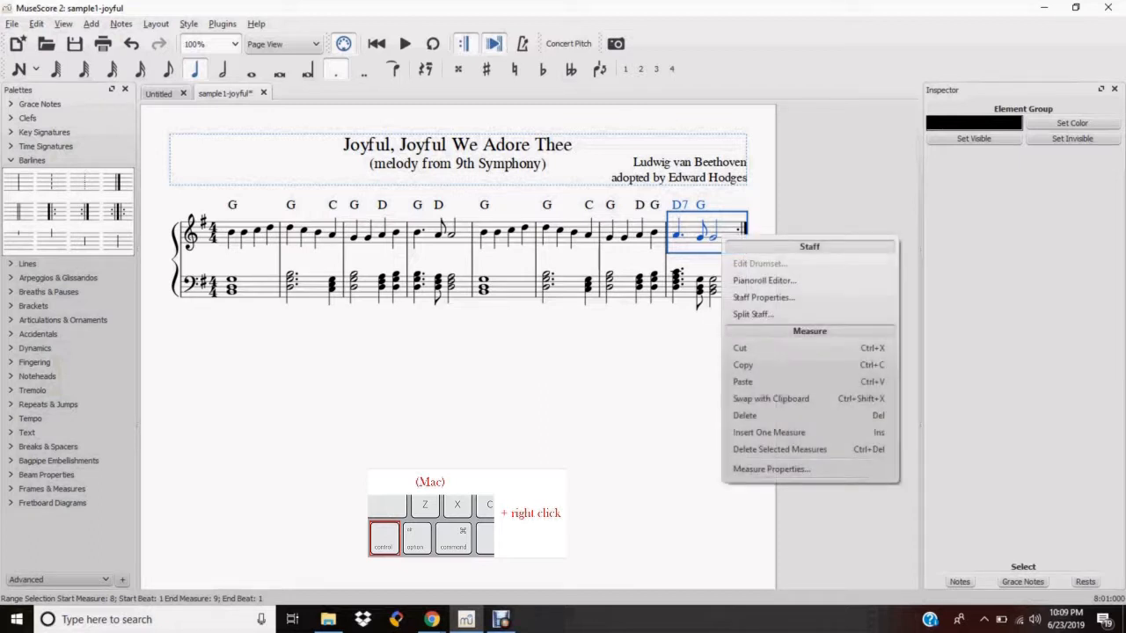
{"action": "left_click", "coordinate": [771, 469]}
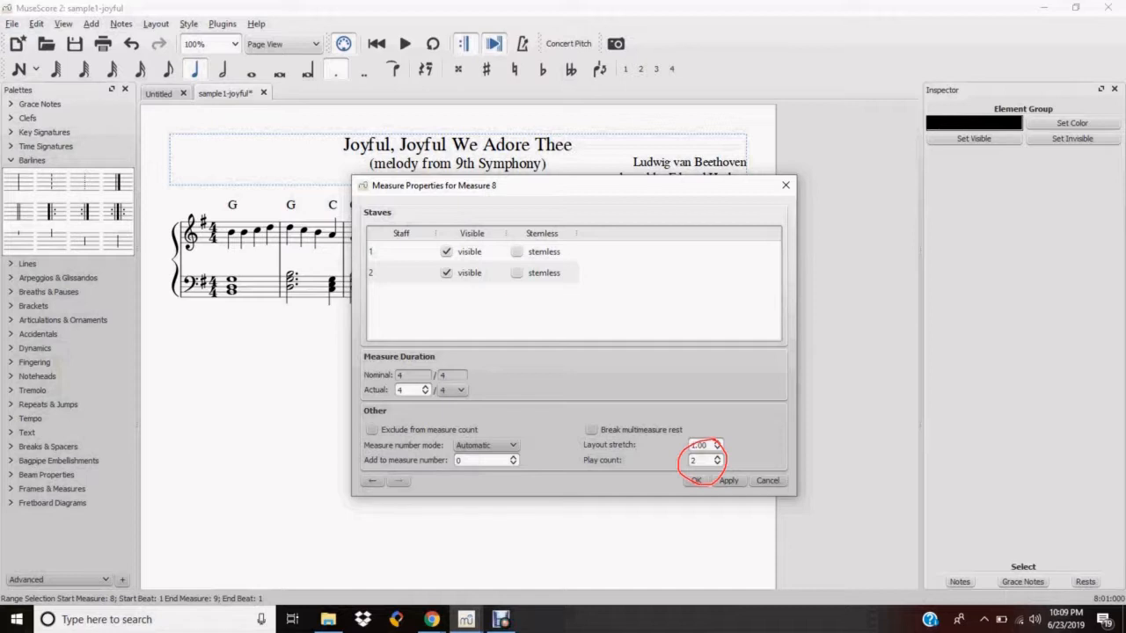
{"action": "left_click", "coordinate": [700, 460]}
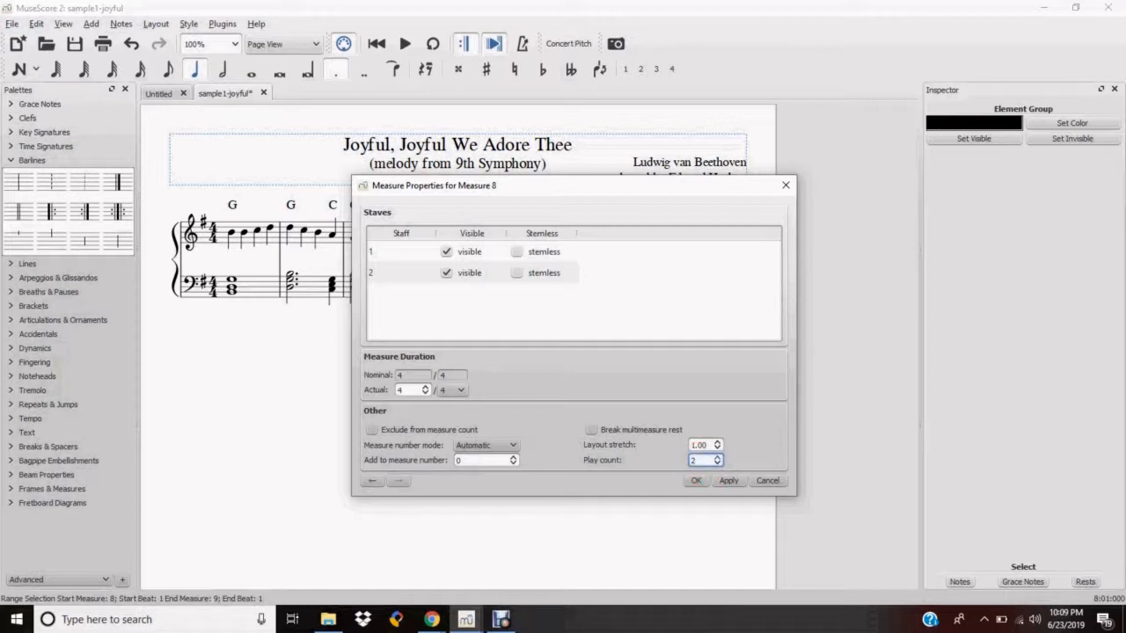
{"action": "left_click", "coordinate": [718, 458]}
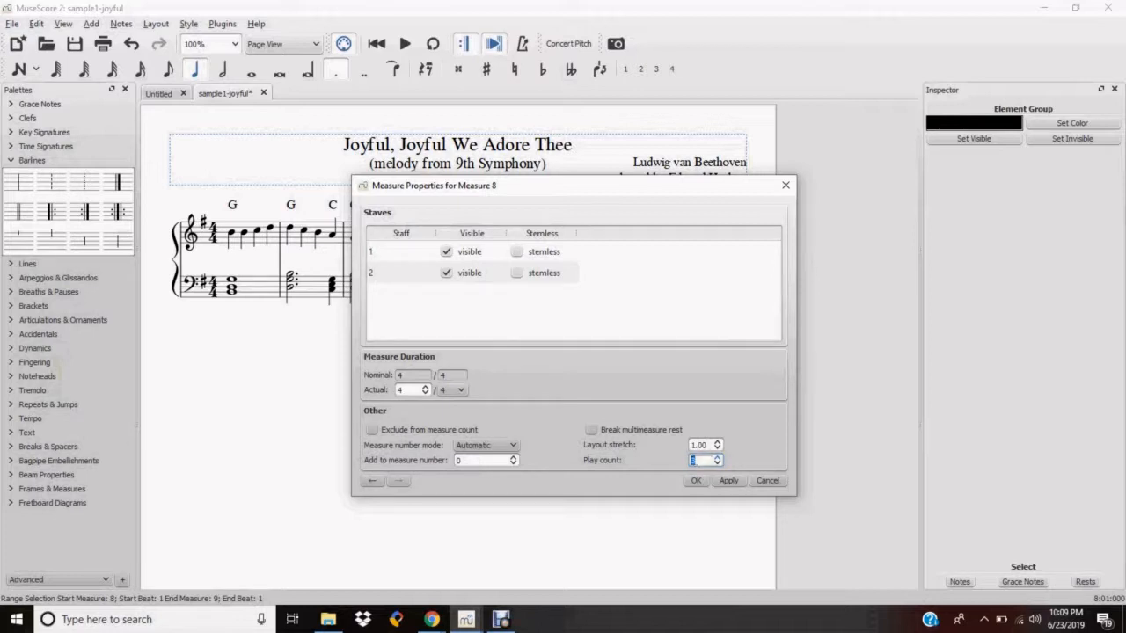
{"action": "left_click", "coordinate": [718, 458]}
{"action": "key", "text": "Return"}
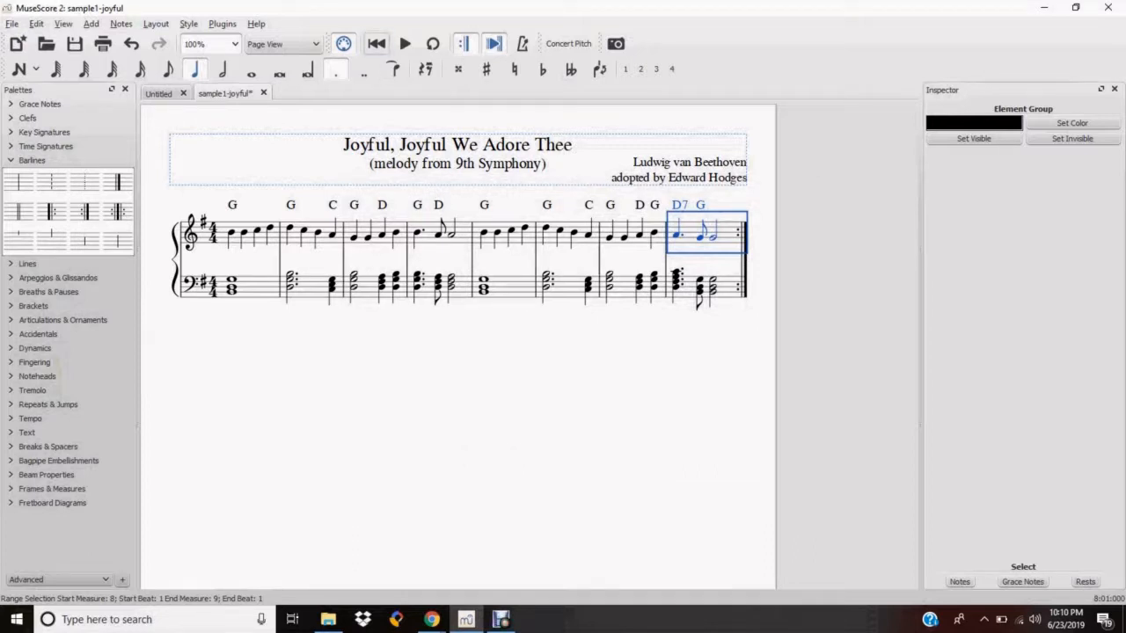
{"action": "left_click", "coordinate": [405, 44]}
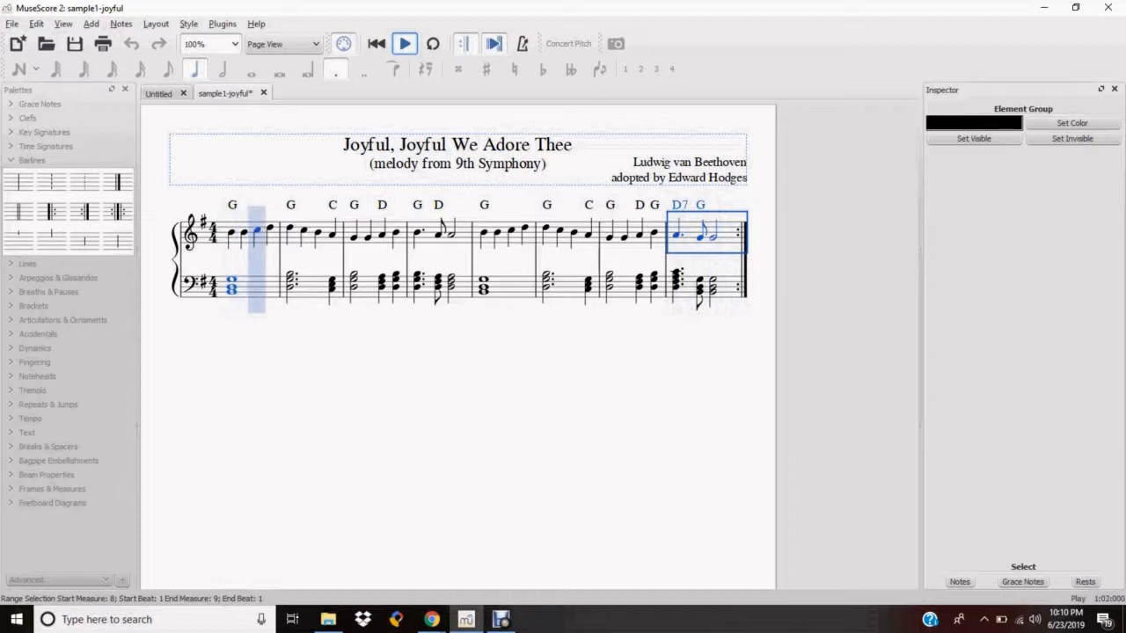
{"action": "key", "text": "space"}
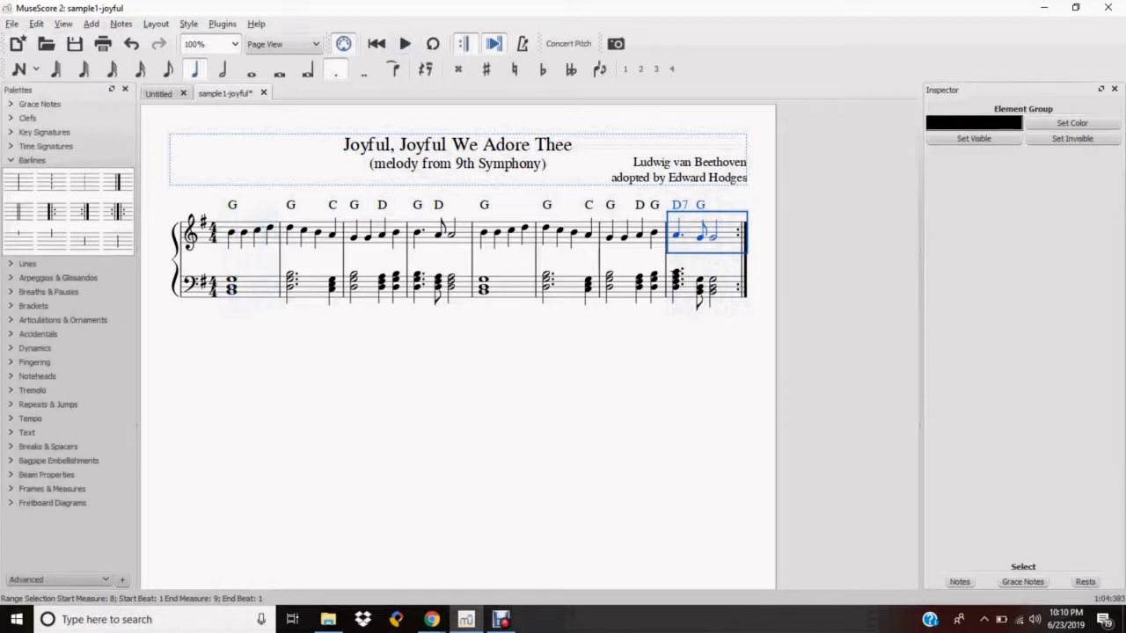
Save the sample1-joyful score and close it
{"action": "left_click", "coordinate": [12, 24]}
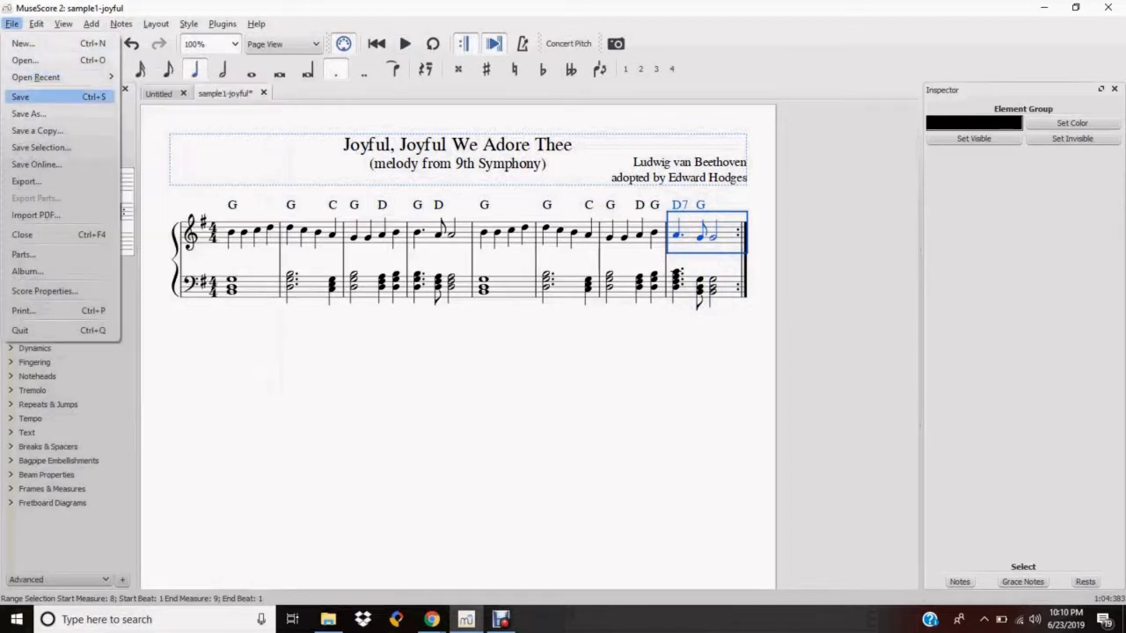
{"action": "left_click", "coordinate": [20, 97]}
{"action": "left_click", "coordinate": [12, 24]}
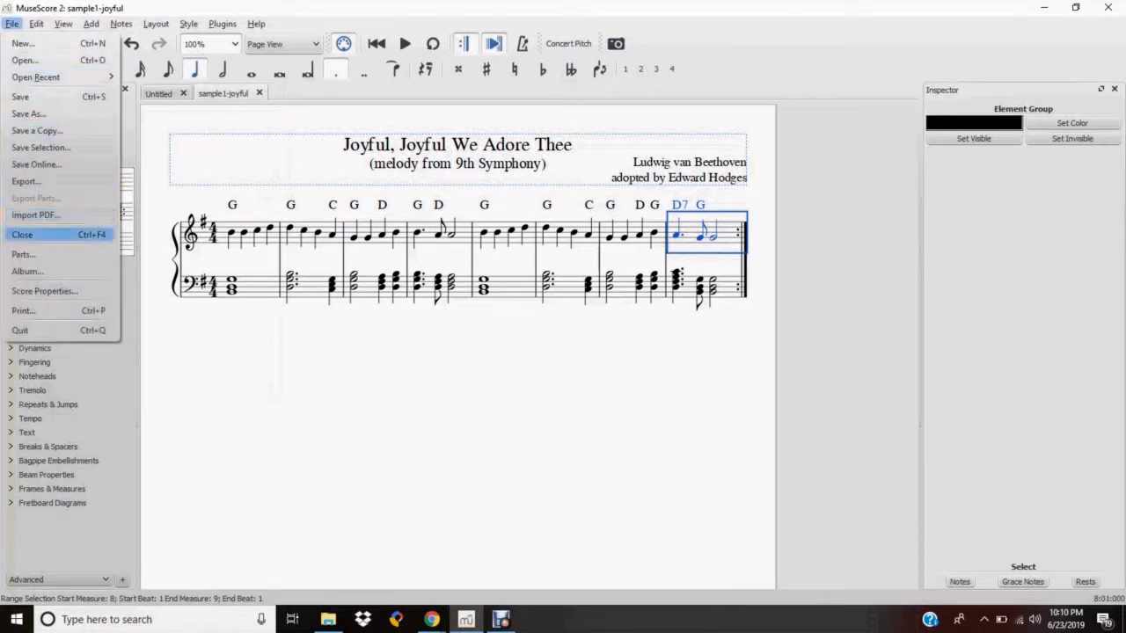
{"action": "left_click", "coordinate": [22, 233]}
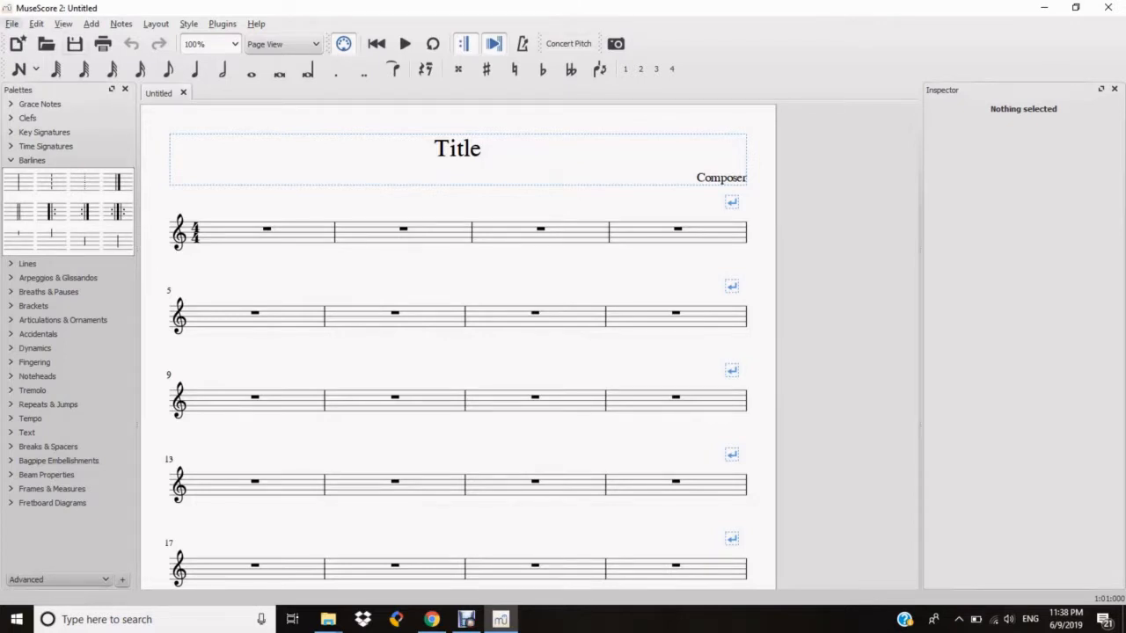
Open the recent score sample2-minuet.mscz
{"action": "left_click", "coordinate": [12, 24]}
{"action": "mouse_move", "coordinate": [40, 78]}
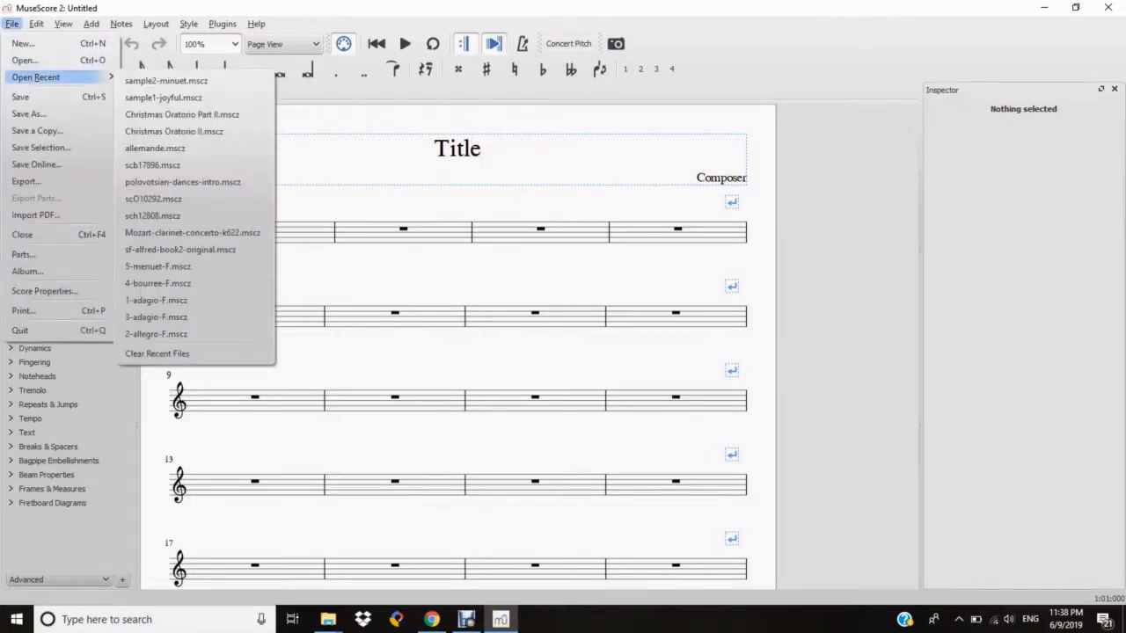
{"action": "left_click", "coordinate": [166, 80]}
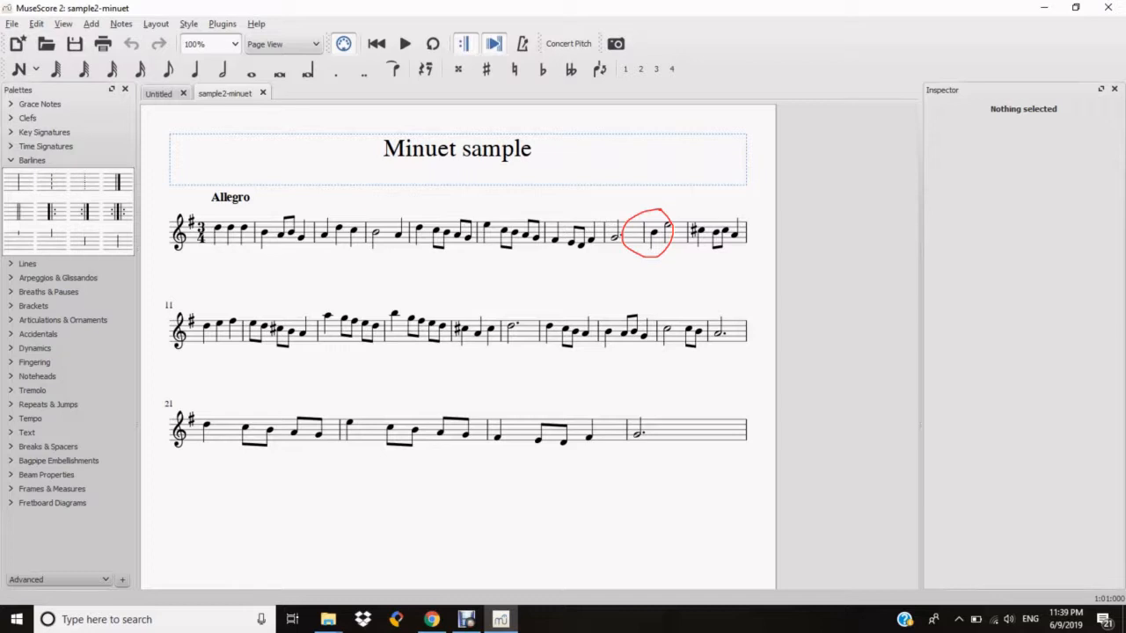
Make the barline after measure 8 an end-start repeat and the final barline of the minuet an end repeat
{"action": "left_click", "coordinate": [644, 233]}
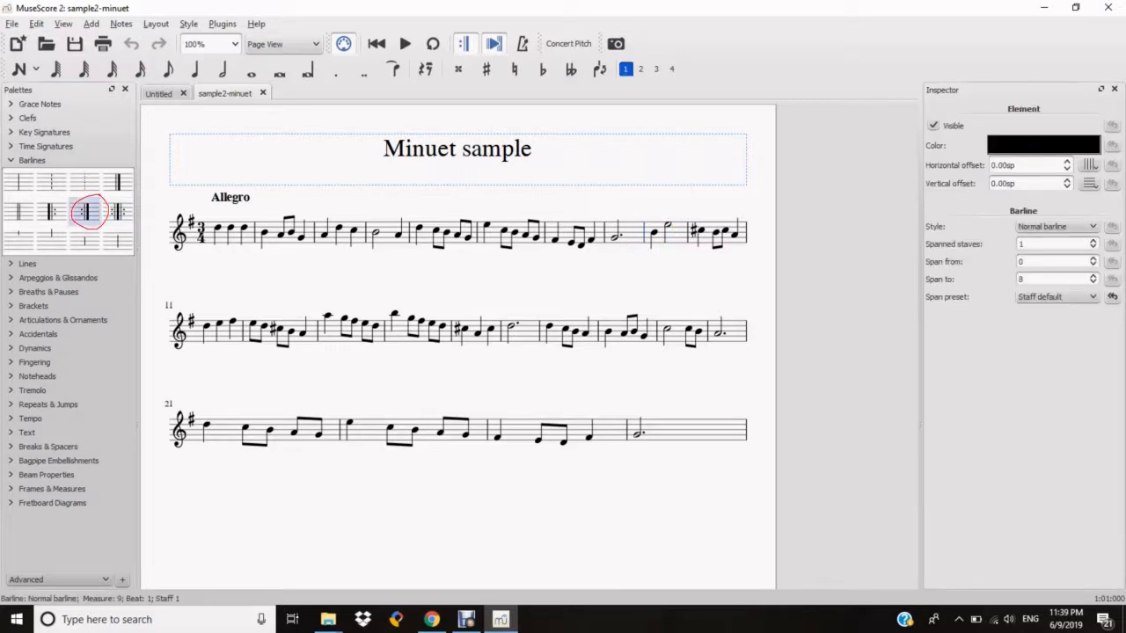
{"action": "double_click", "coordinate": [85, 212]}
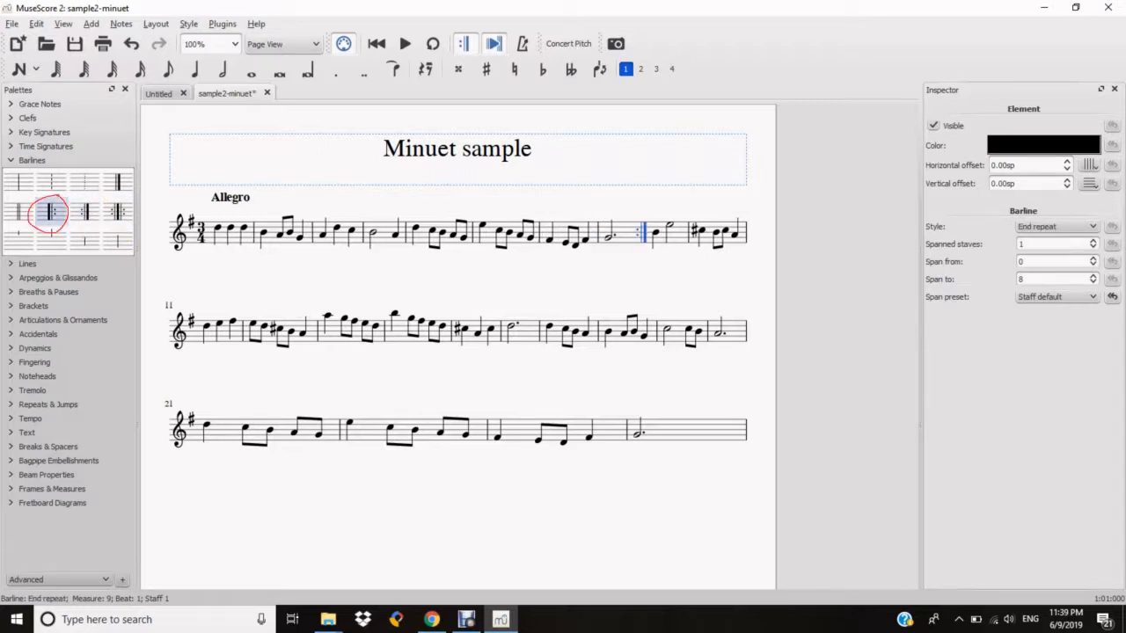
{"action": "double_click", "coordinate": [51, 211]}
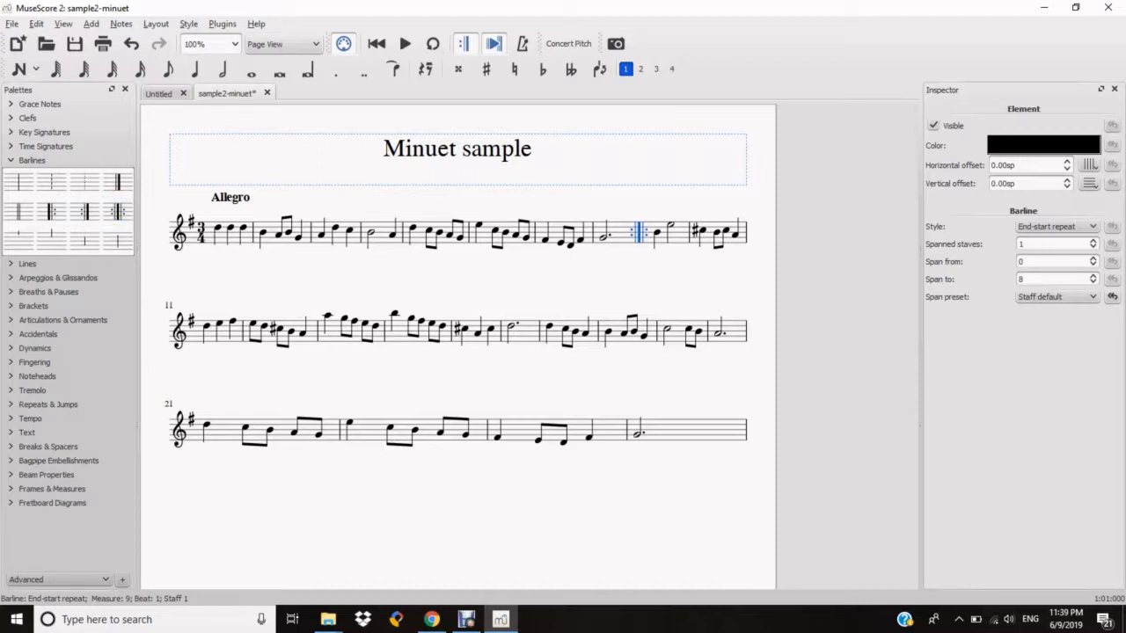
{"action": "left_click", "coordinate": [746, 430]}
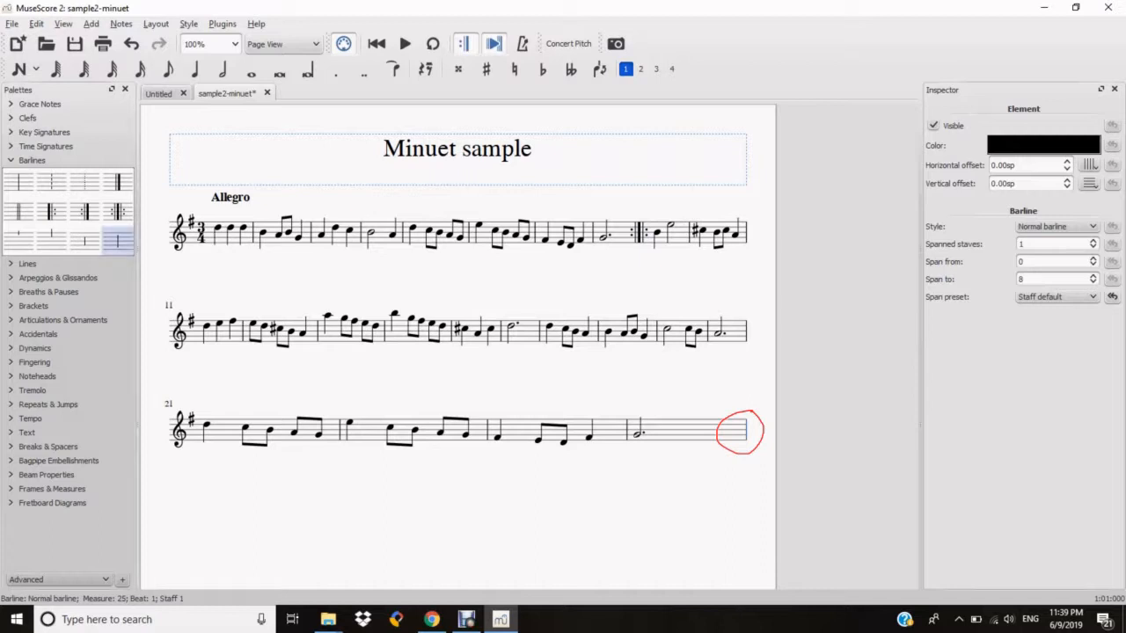
{"action": "double_click", "coordinate": [84, 212]}
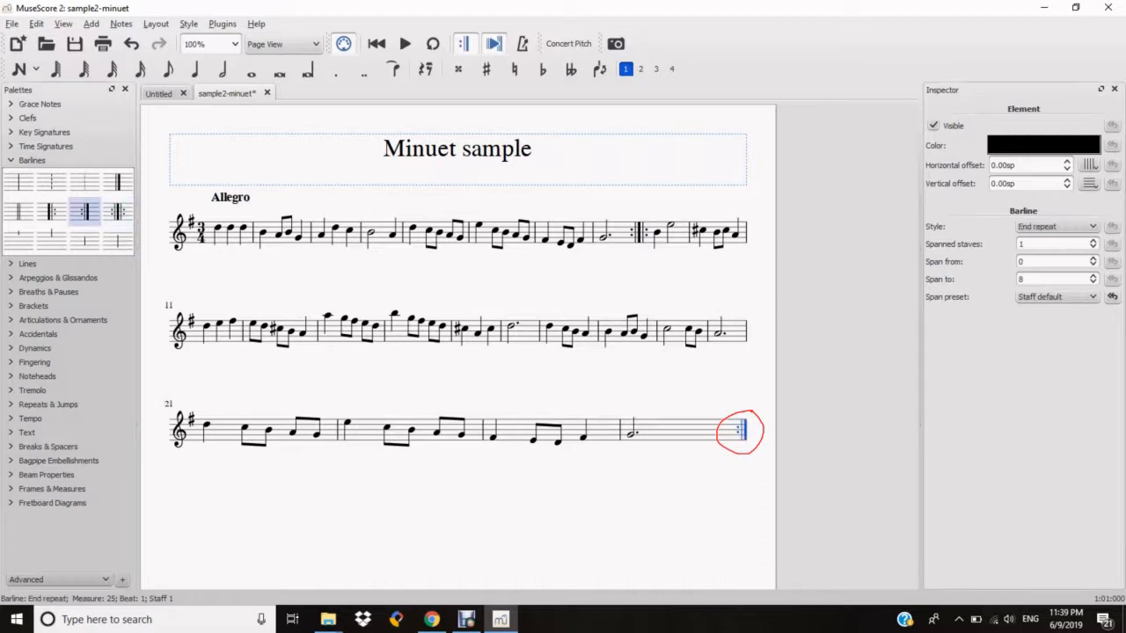
Save the sample2-minuet score and close it
{"action": "left_click", "coordinate": [12, 23]}
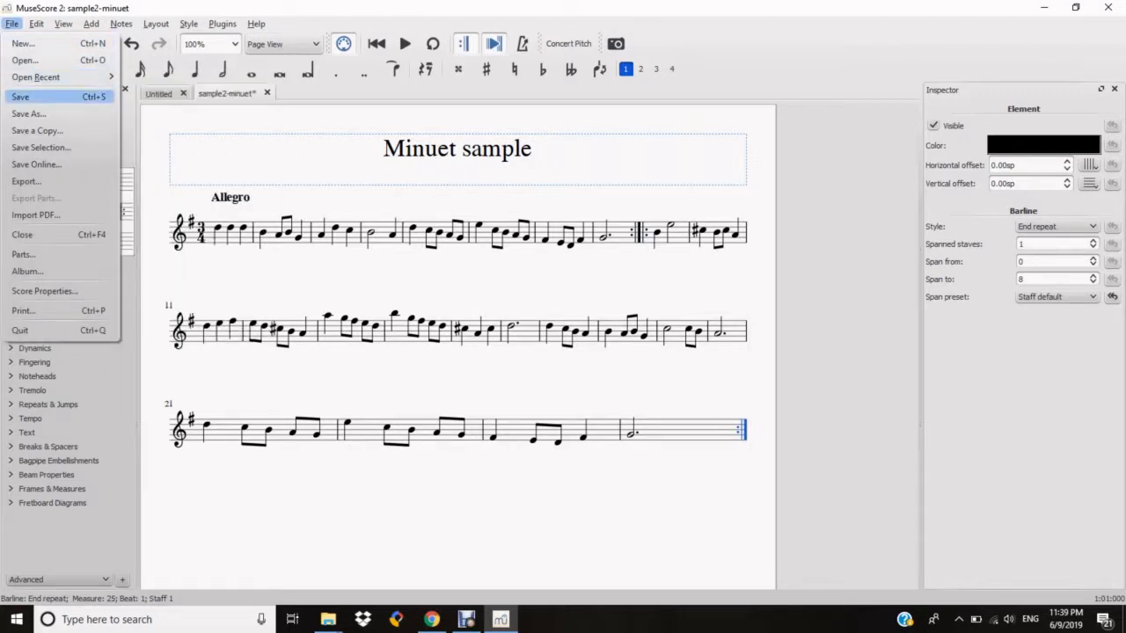
{"action": "left_click", "coordinate": [26, 96]}
{"action": "left_click", "coordinate": [12, 24]}
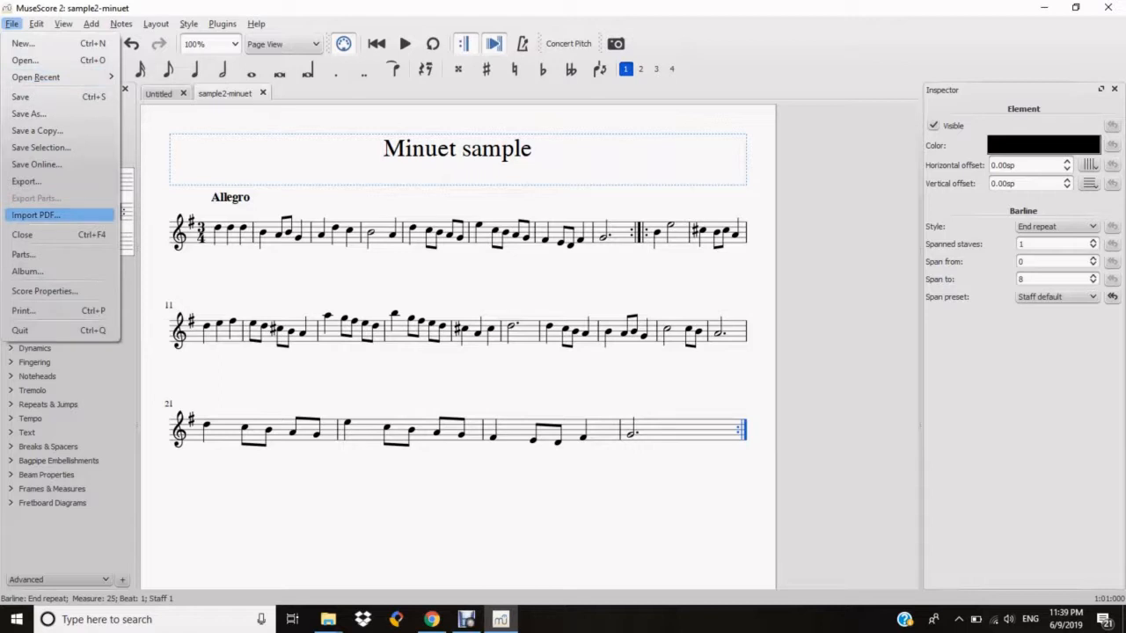
{"action": "left_click", "coordinate": [26, 235]}
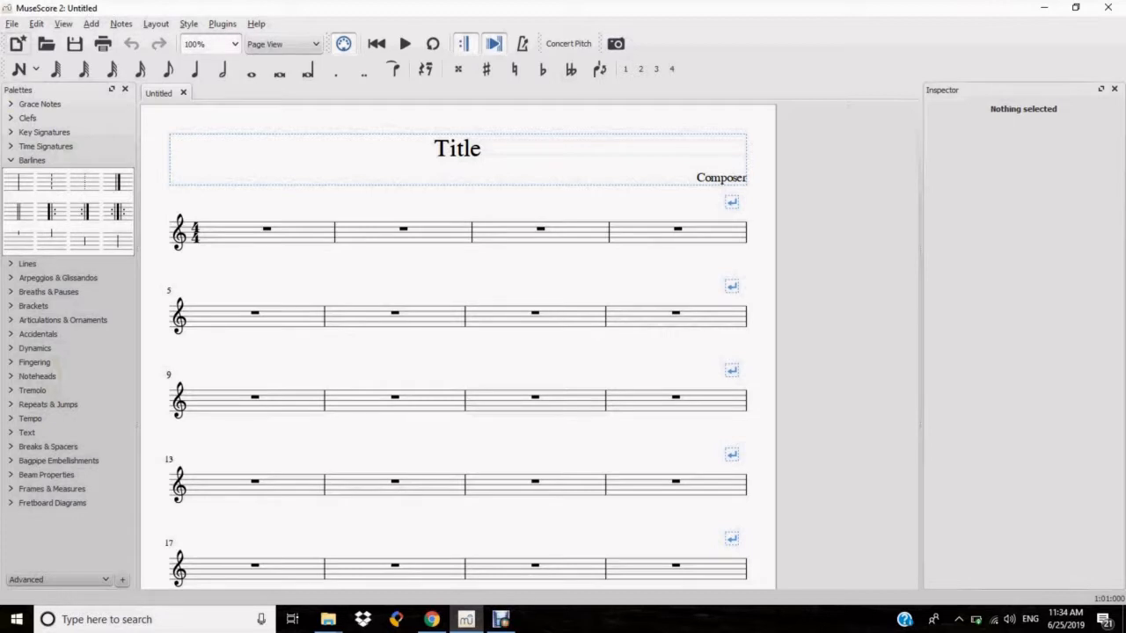
Open the recent score sample3-christmas-oratoria-aria.mscz
{"action": "left_click", "coordinate": [12, 24]}
{"action": "mouse_move", "coordinate": [53, 78]}
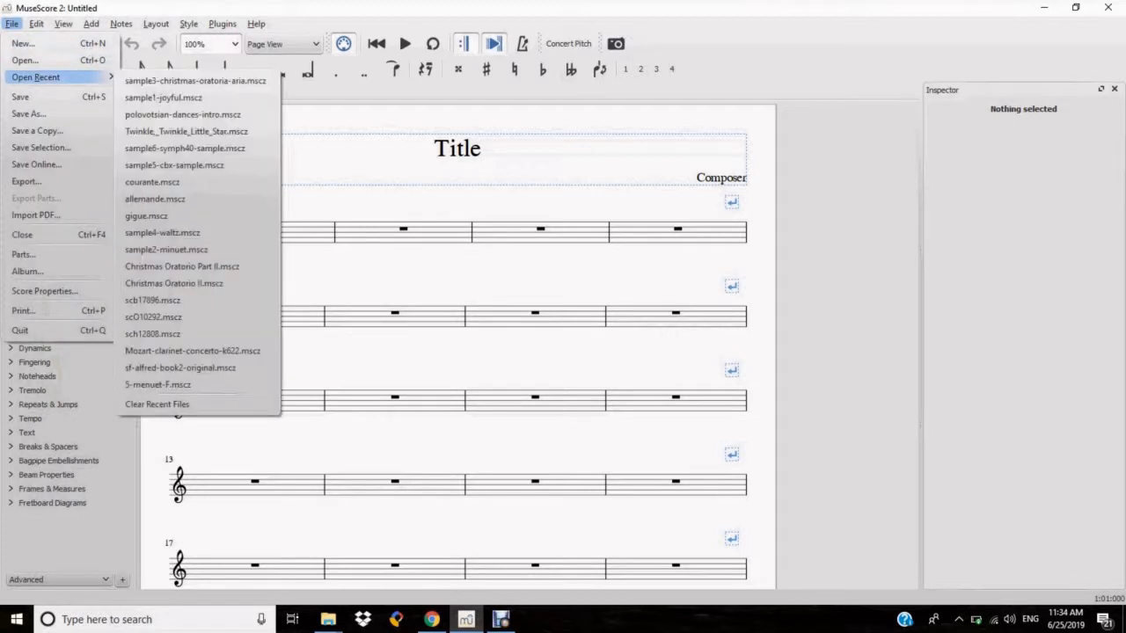
{"action": "left_click", "coordinate": [195, 80]}
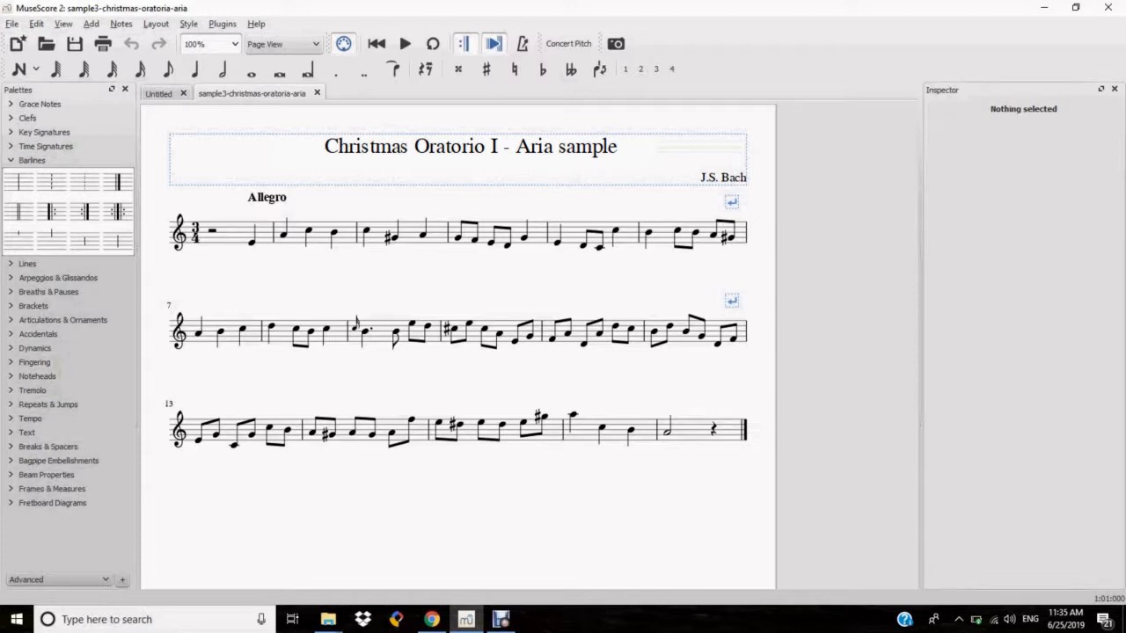
Set the actual duration of measure 1 to 1/4 in its measure properties to make it a pickup measure
{"action": "right_click", "coordinate": [264, 235]}
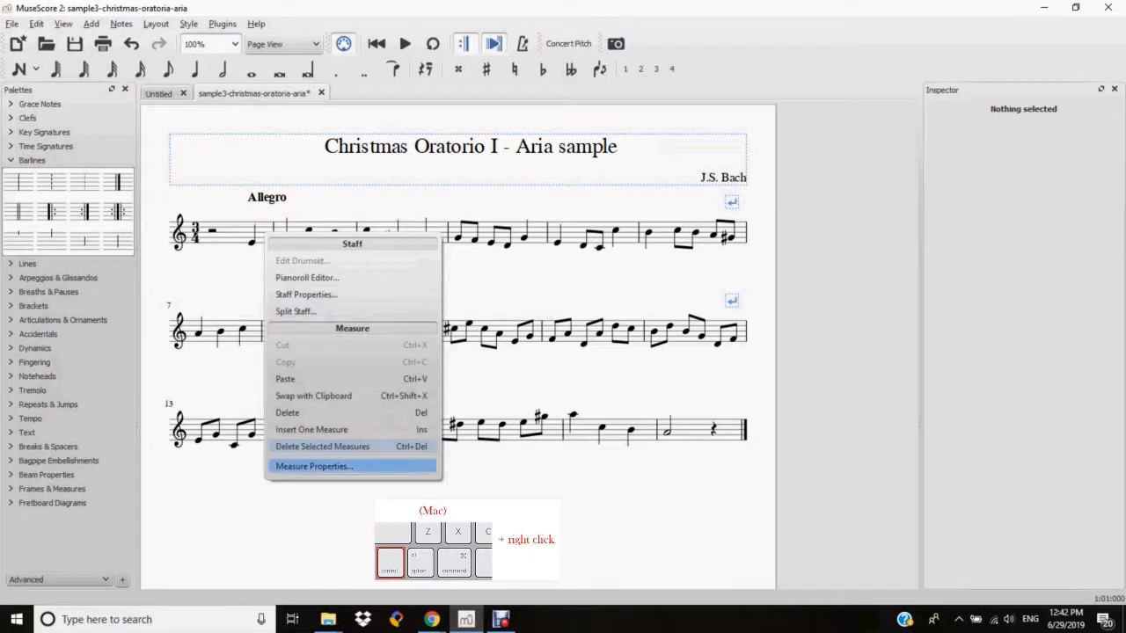
{"action": "left_click", "coordinate": [314, 466]}
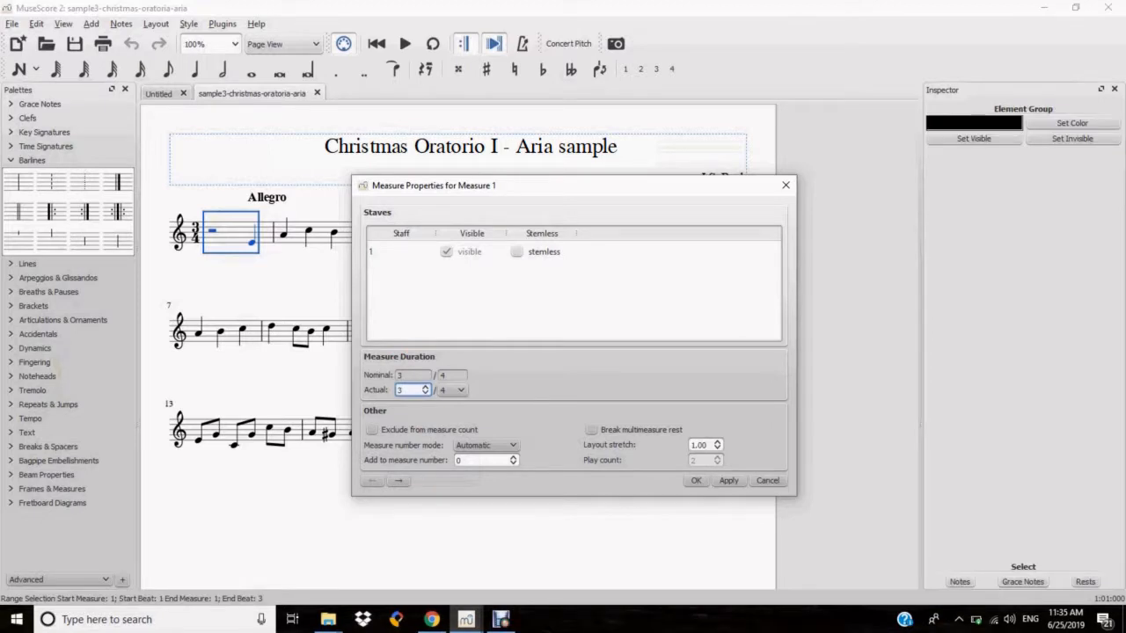
{"action": "key", "text": "Down"}
{"action": "key", "text": "Down"}
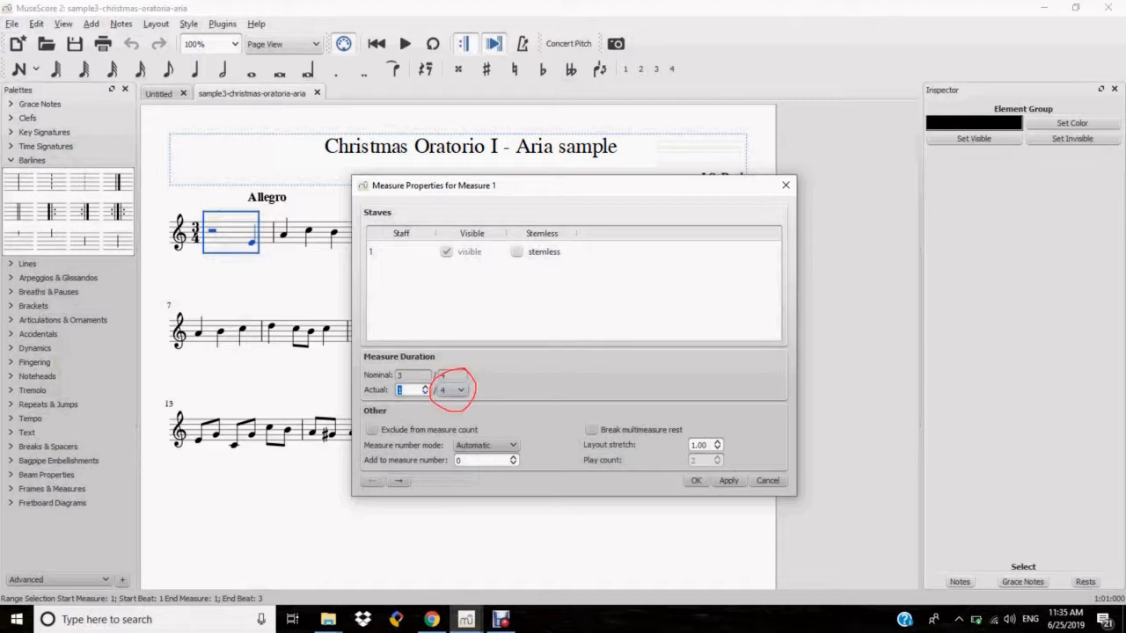
{"action": "left_click", "coordinate": [459, 390]}
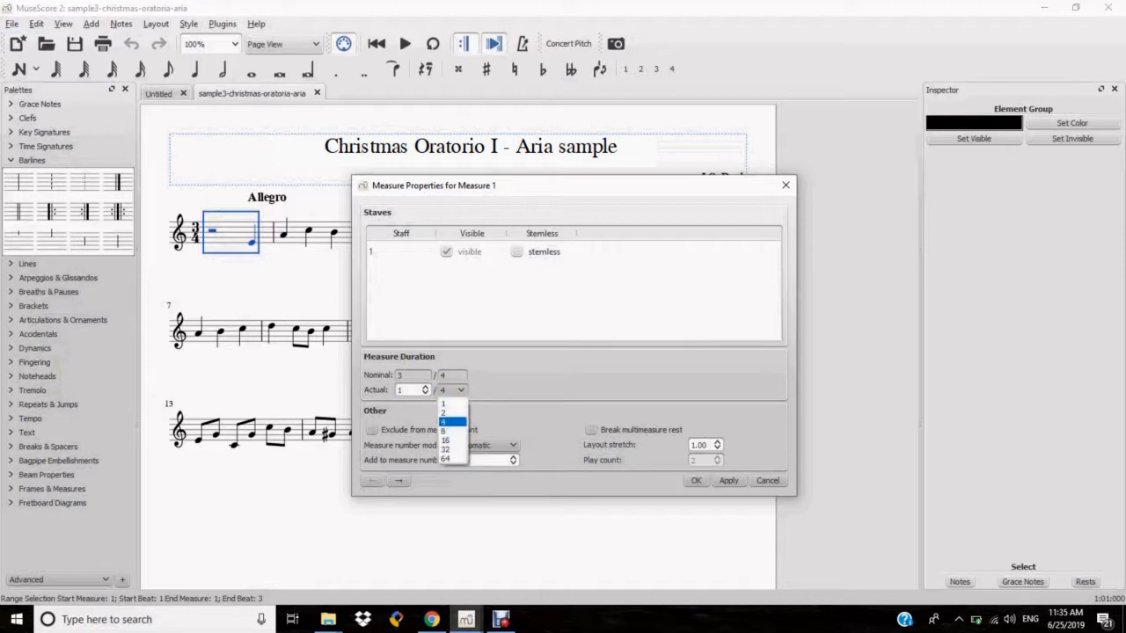
{"action": "left_click", "coordinate": [451, 422]}
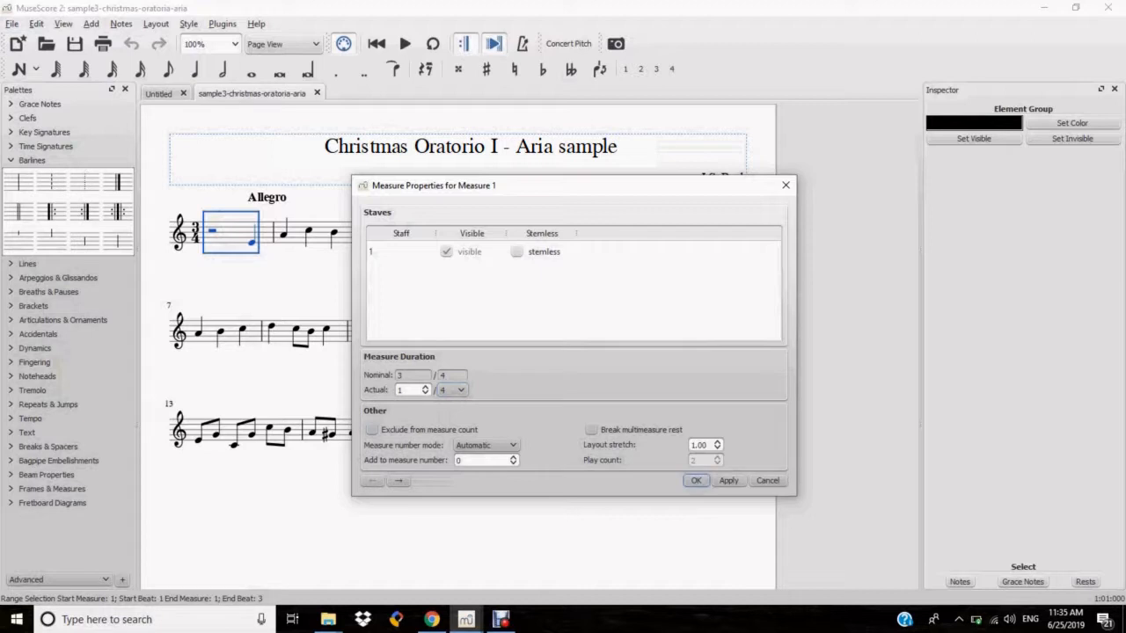
{"action": "key", "text": "Return"}
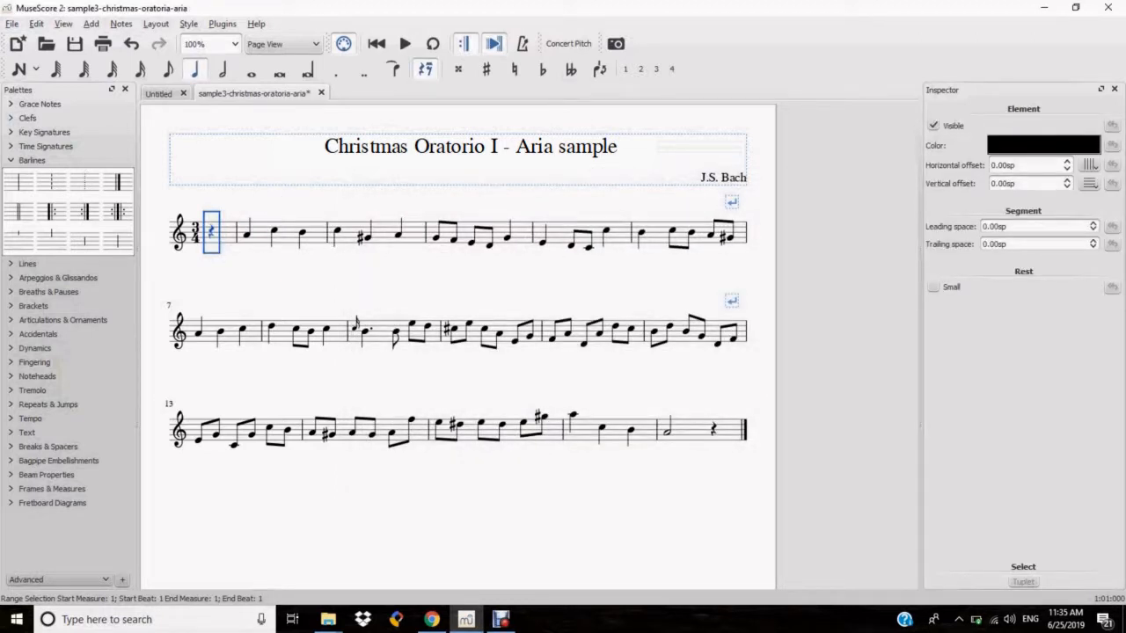
Enter a quarter note E4 in place of the rest in the pickup measure and leave note input
{"action": "key", "text": "n"}
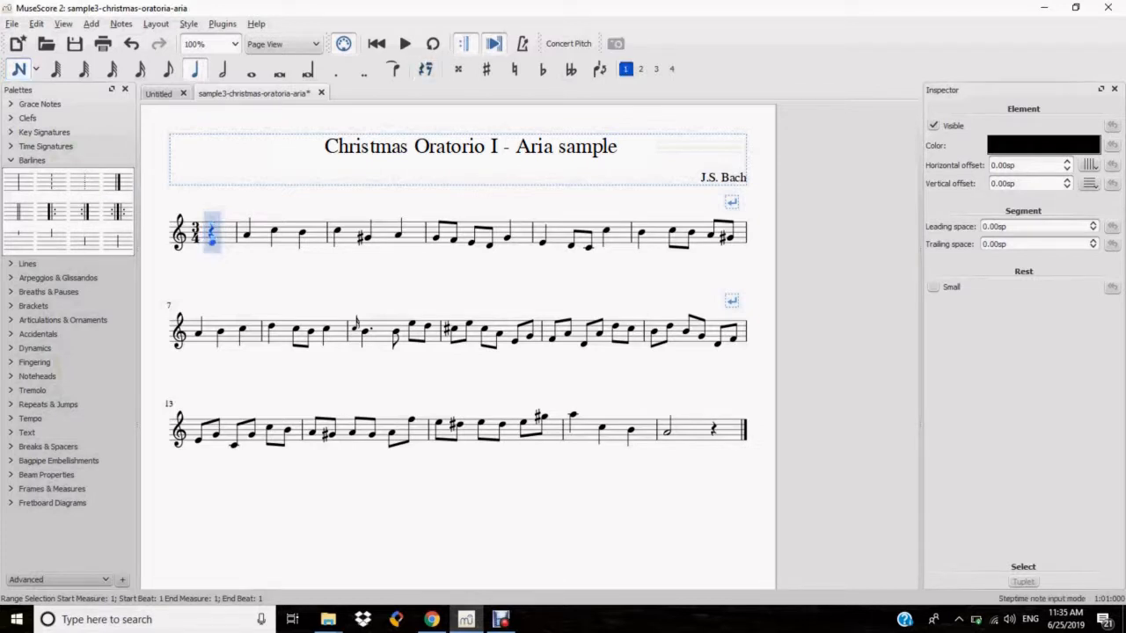
{"action": "left_click", "coordinate": [211, 242]}
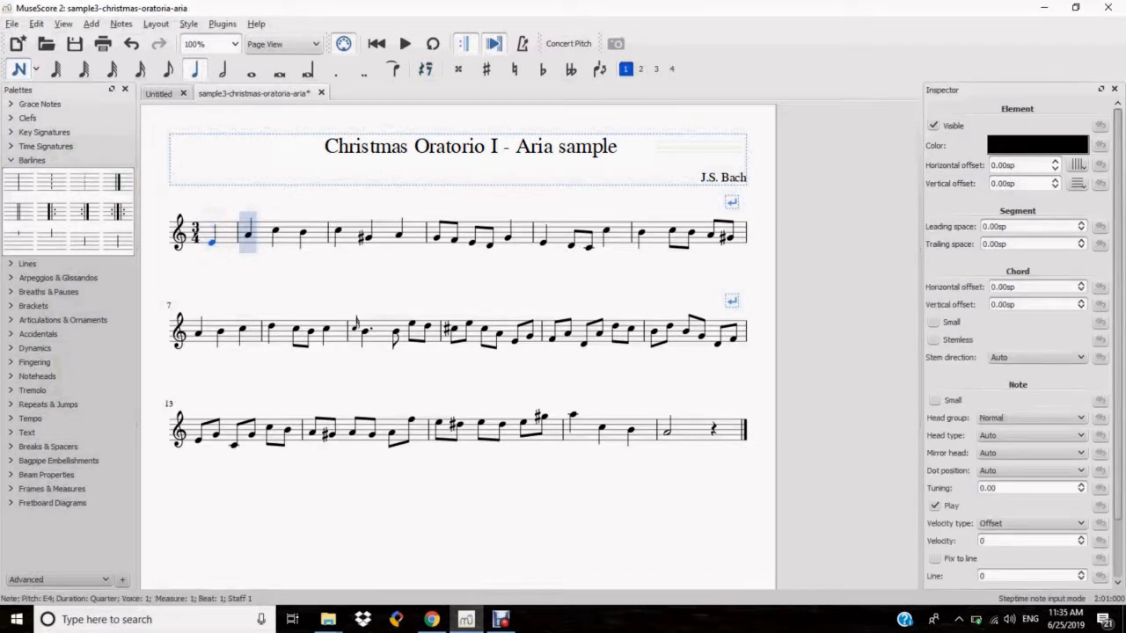
{"action": "key", "text": "Escape"}
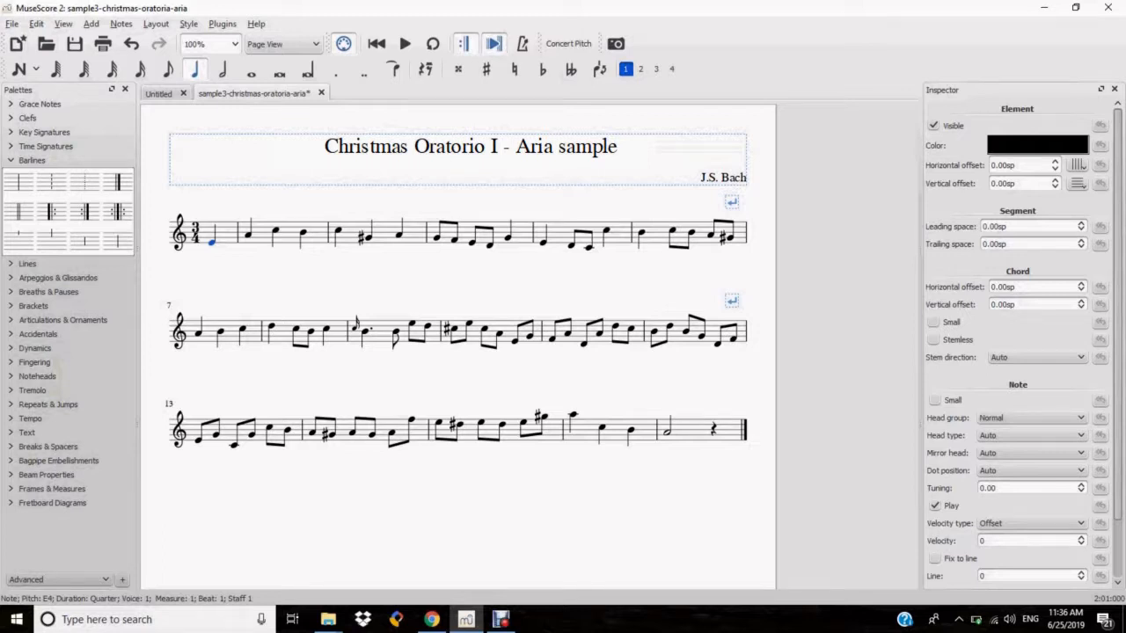
Set the actual duration of the last measure, measure 17, to 2/4 in its measure properties
{"action": "left_click", "coordinate": [691, 430]}
{"action": "right_click", "coordinate": [693, 429]}
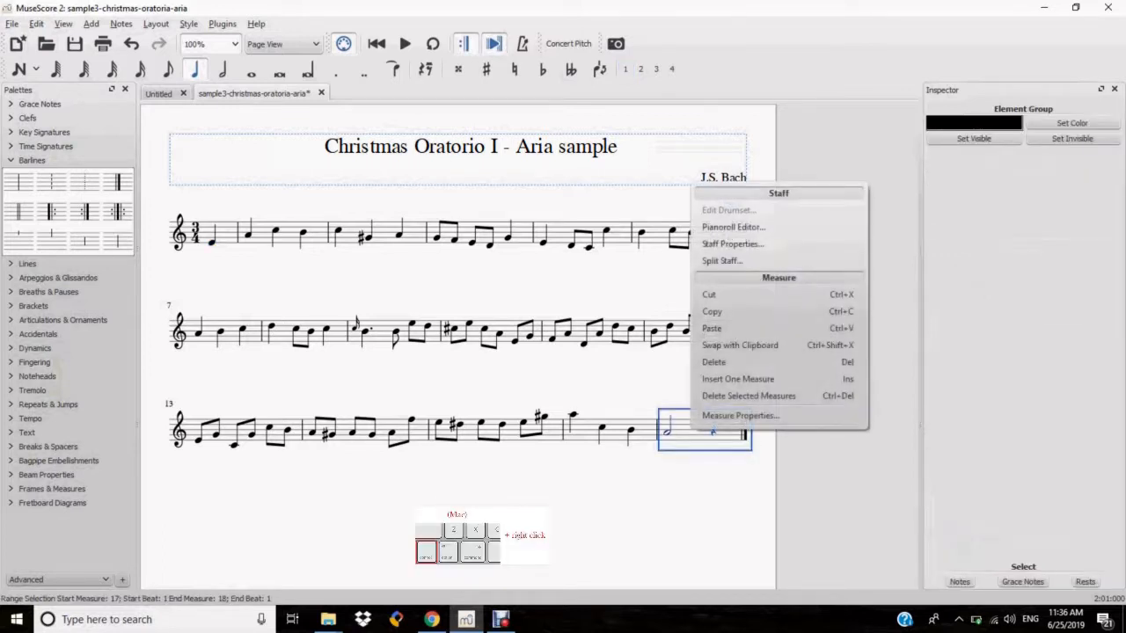
{"action": "left_click", "coordinate": [739, 416]}
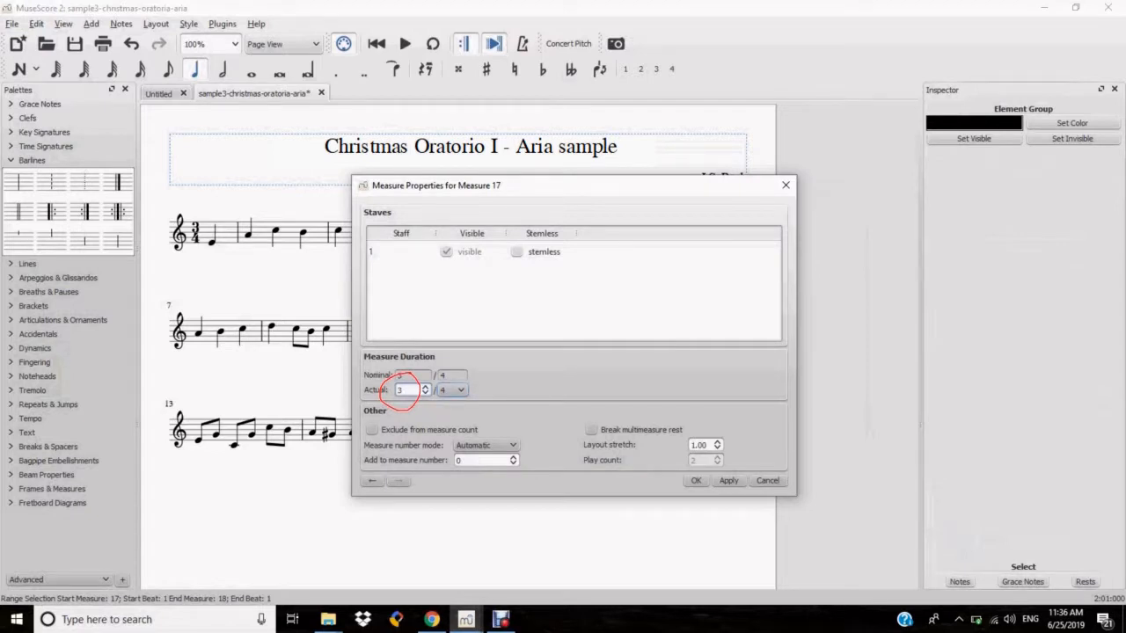
{"action": "left_click", "coordinate": [408, 390]}
{"action": "key", "text": "Down"}
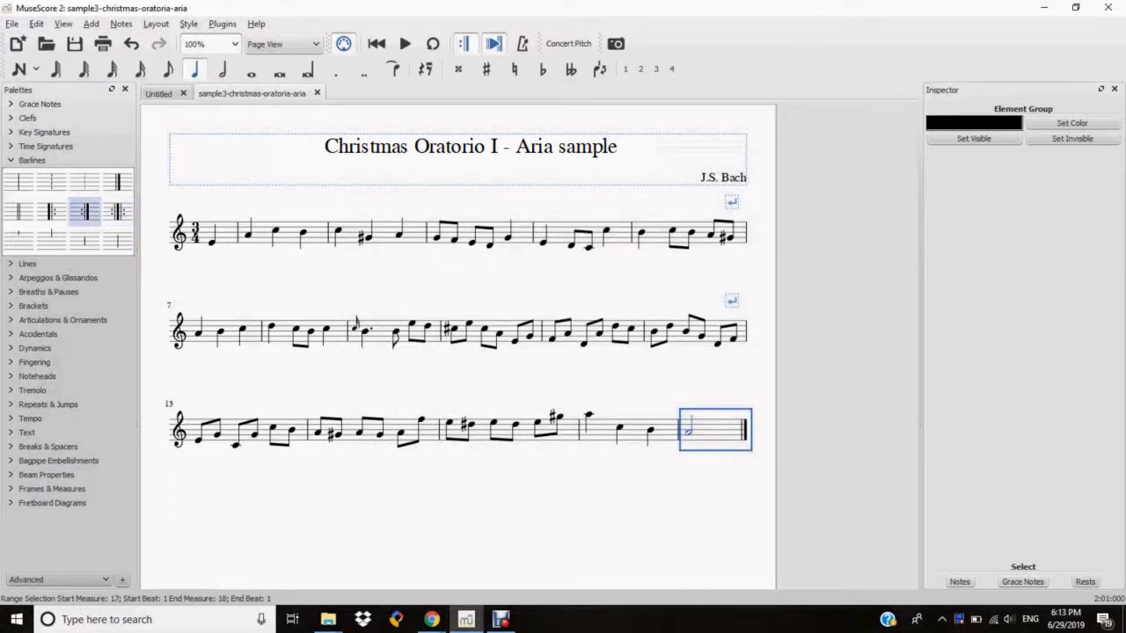
Add an end repeat barline to the shortened last measure and play back the score
{"action": "double_click", "coordinate": [85, 211]}
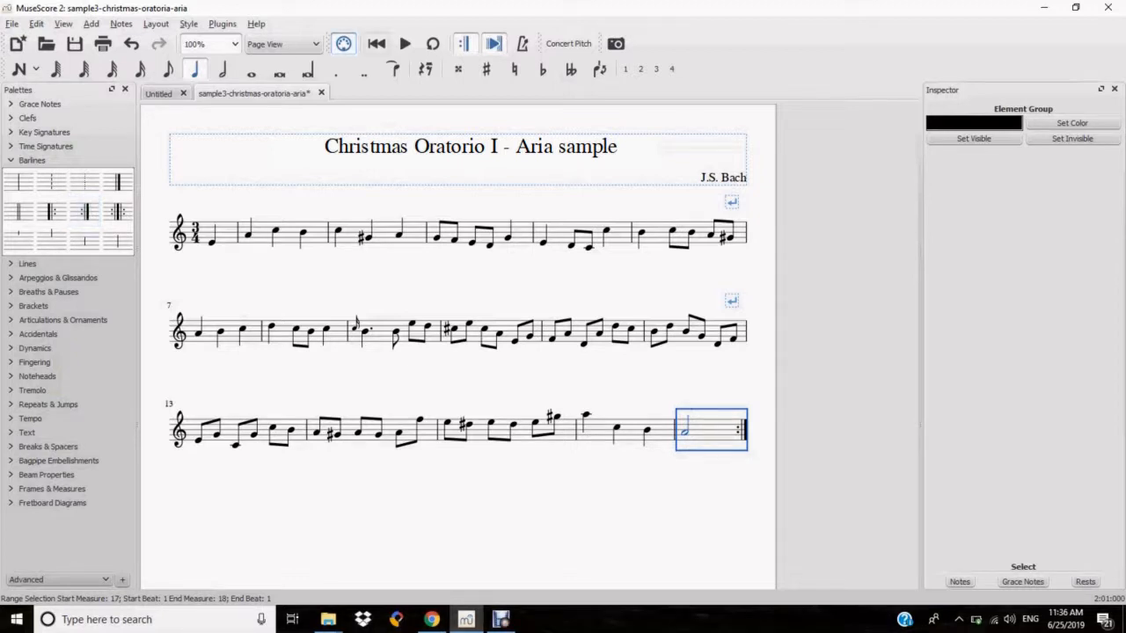
{"action": "left_click", "coordinate": [404, 43]}
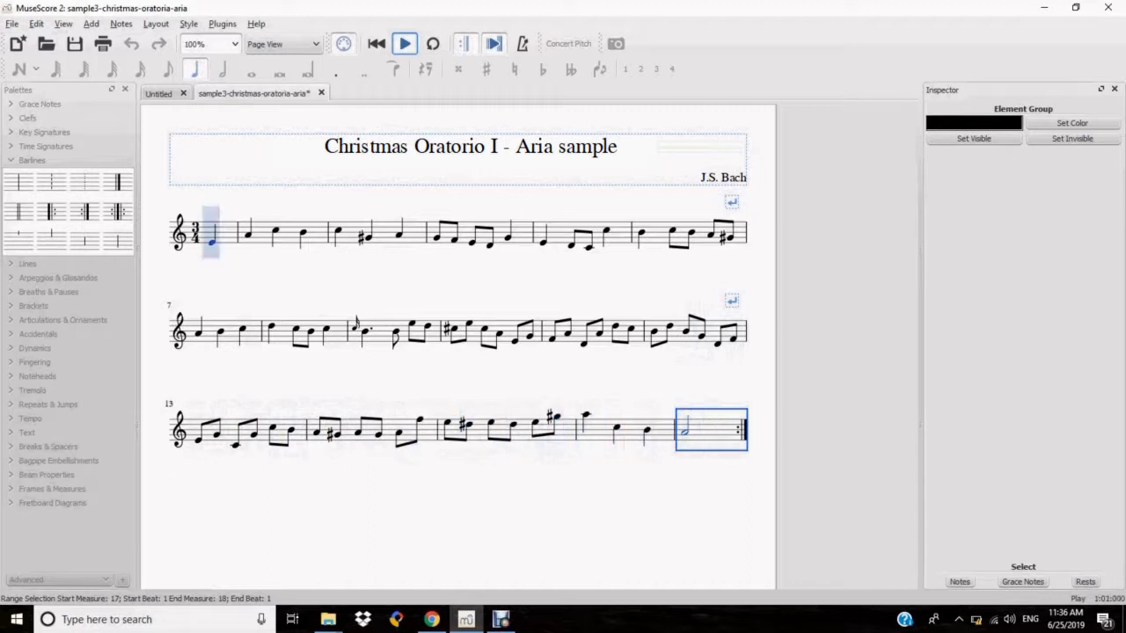
{"action": "key", "text": "space"}
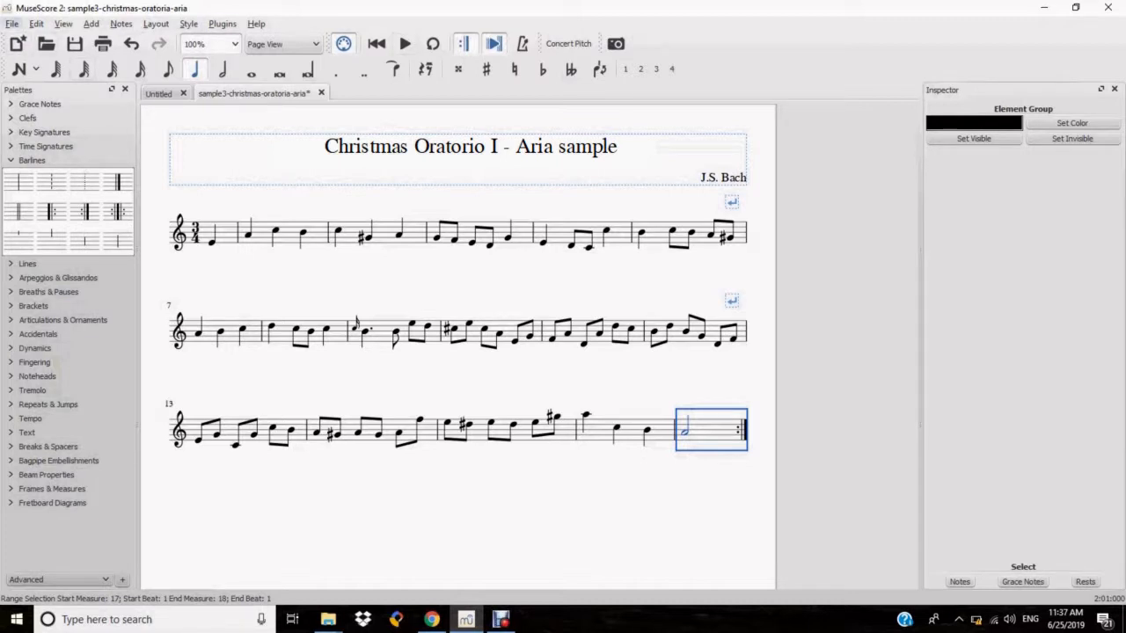
Close the aria score, discarding its changes, and reopen the recent score sample3-christmas-oratoria-aria.mscz
{"action": "left_click", "coordinate": [13, 24]}
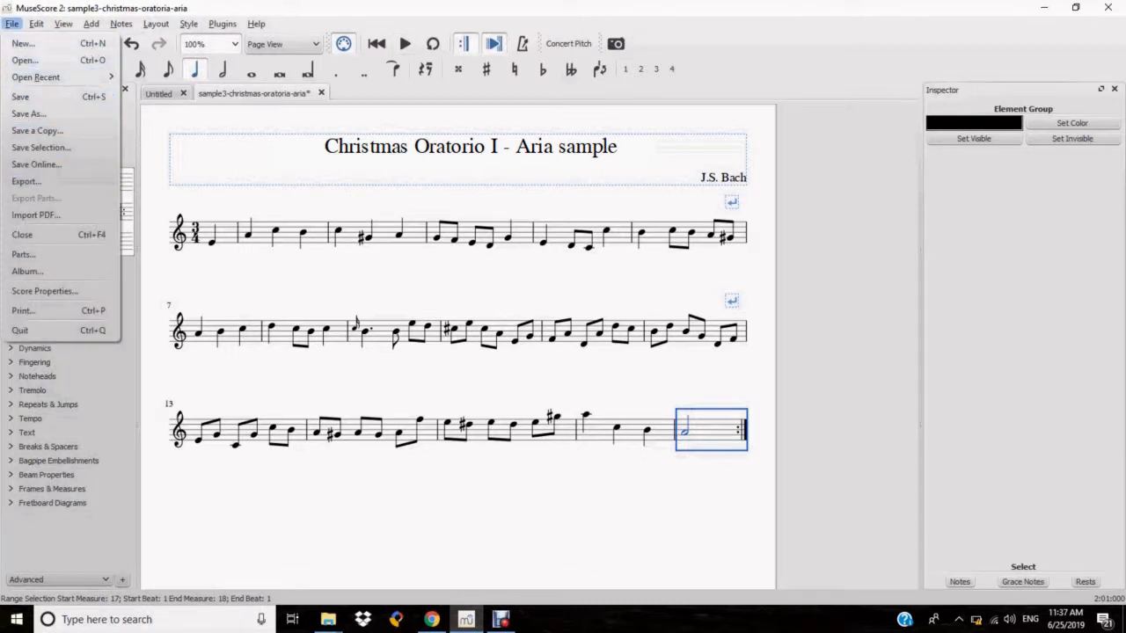
{"action": "left_click", "coordinate": [22, 234]}
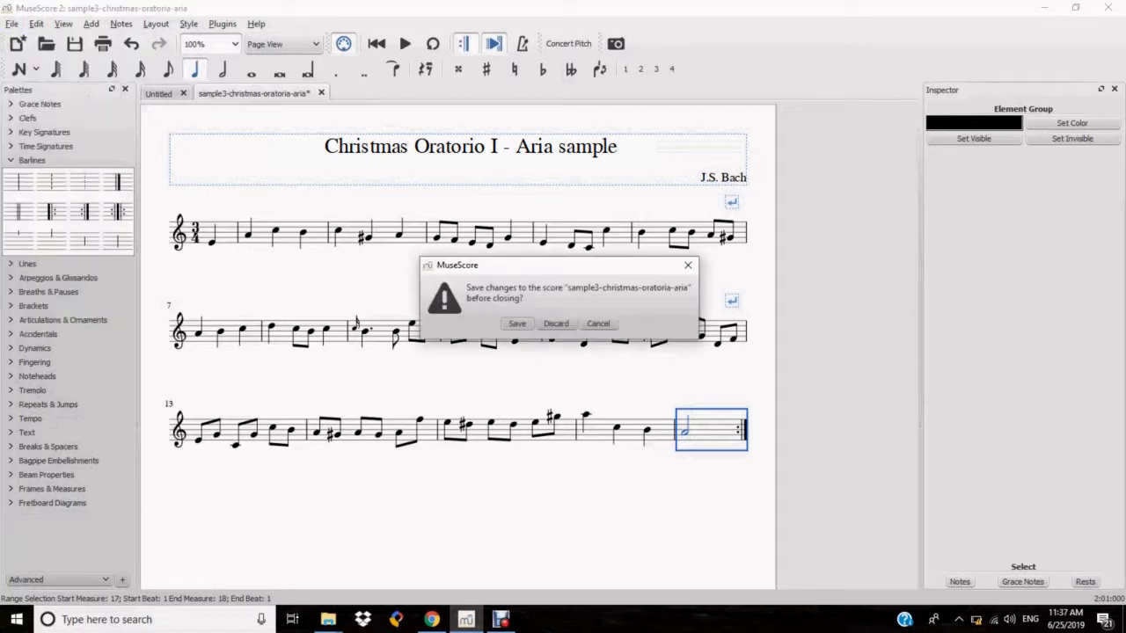
{"action": "left_click", "coordinate": [556, 324]}
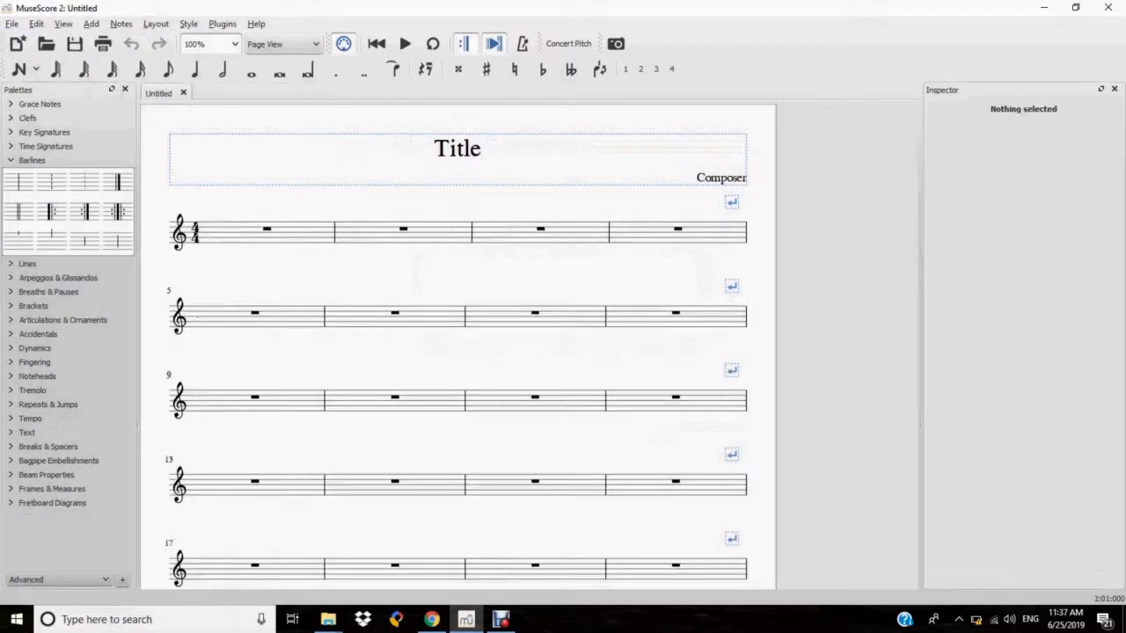
{"action": "left_click", "coordinate": [12, 24]}
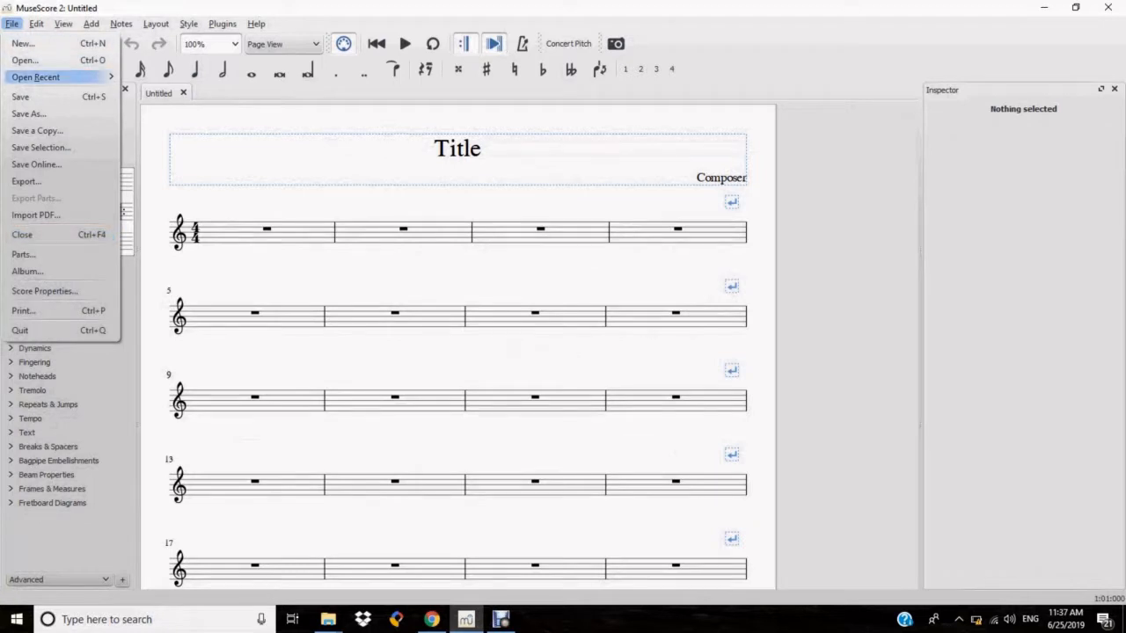
{"action": "mouse_move", "coordinate": [36, 76]}
{"action": "left_click", "coordinate": [195, 80]}
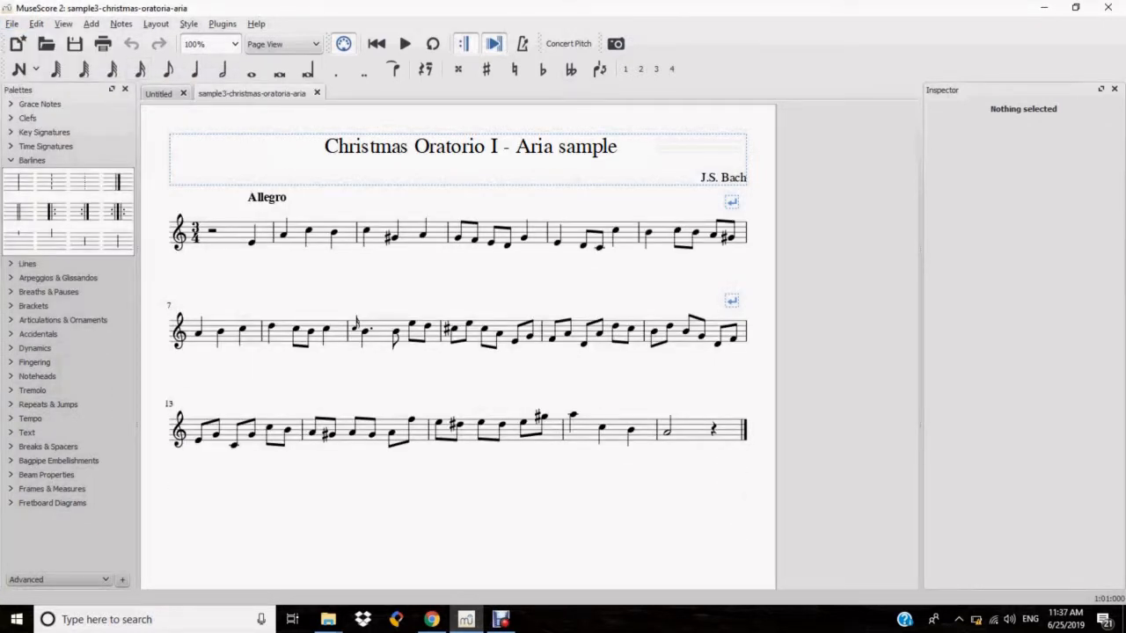
Add a start repeat barline at the beginning of measure 2 and insert one empty measure before the last measure
{"action": "left_click", "coordinate": [274, 233]}
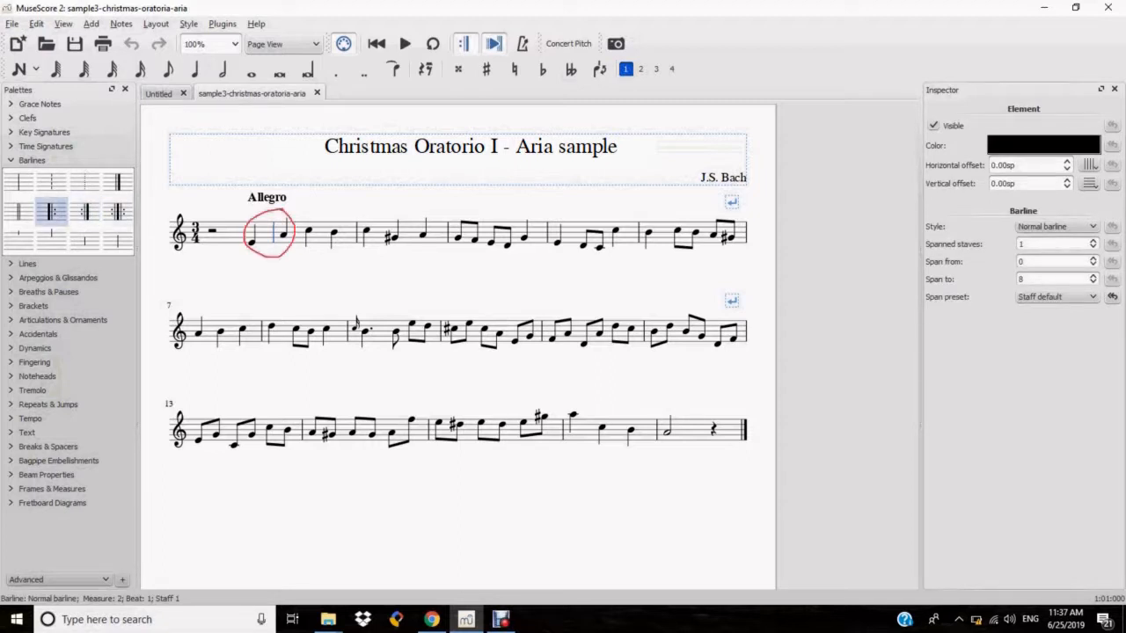
{"action": "double_click", "coordinate": [51, 211]}
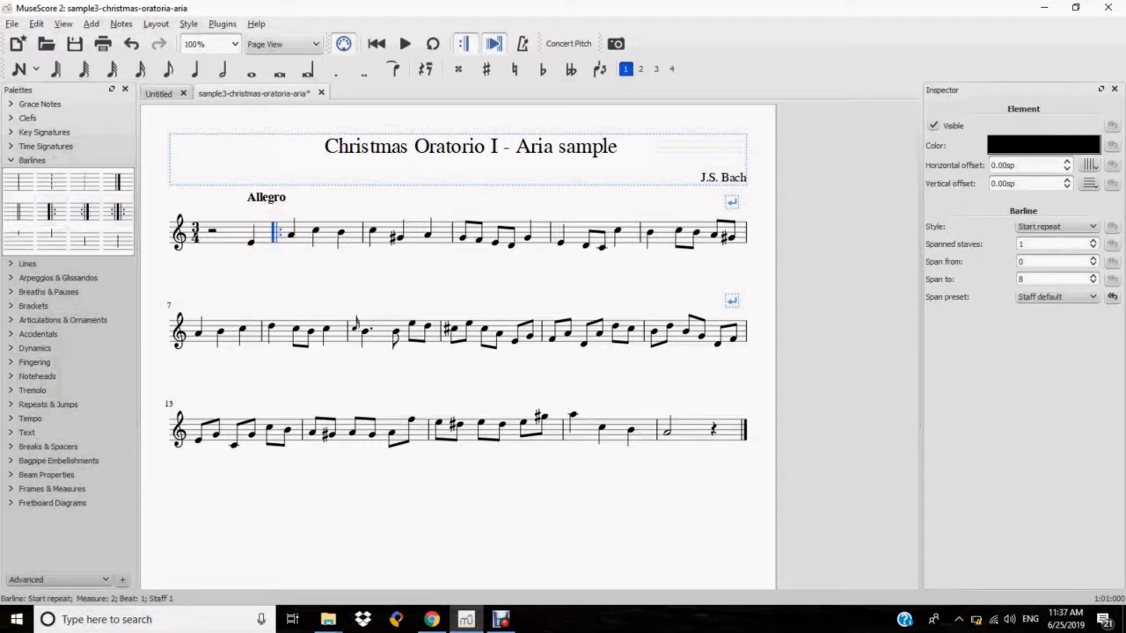
{"action": "left_click", "coordinate": [692, 430]}
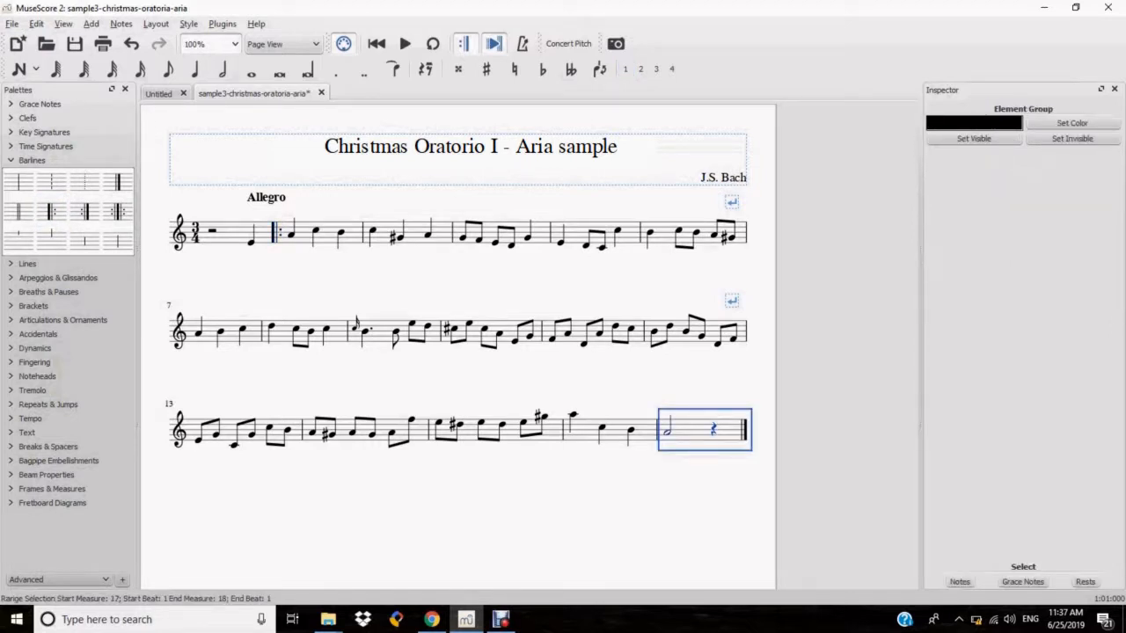
{"action": "left_click", "coordinate": [91, 24]}
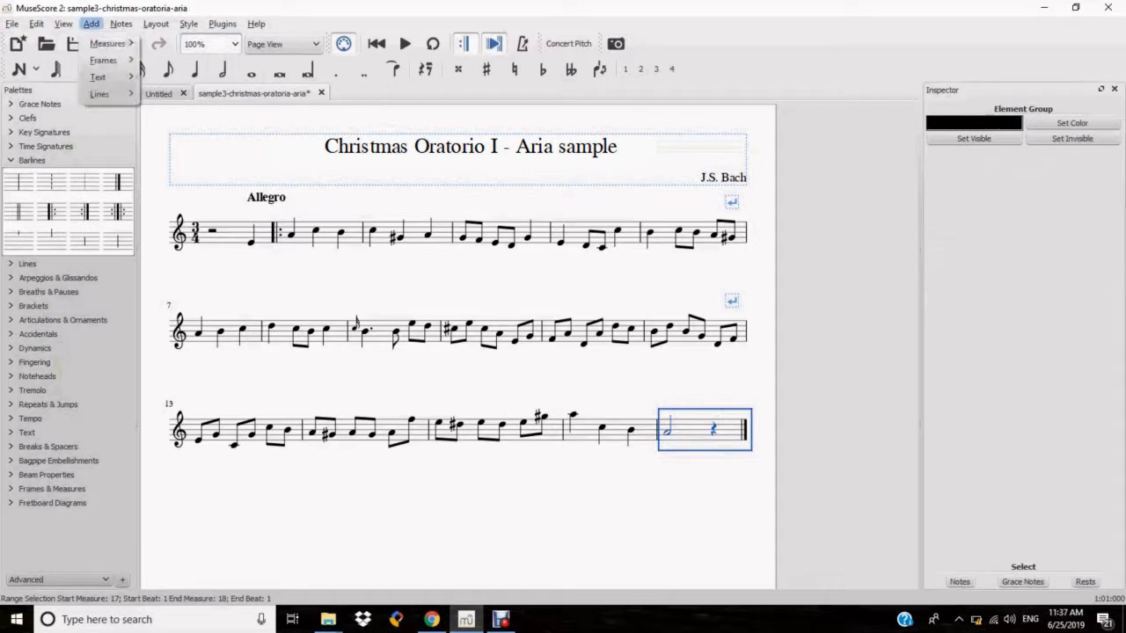
{"action": "mouse_move", "coordinate": [107, 43]}
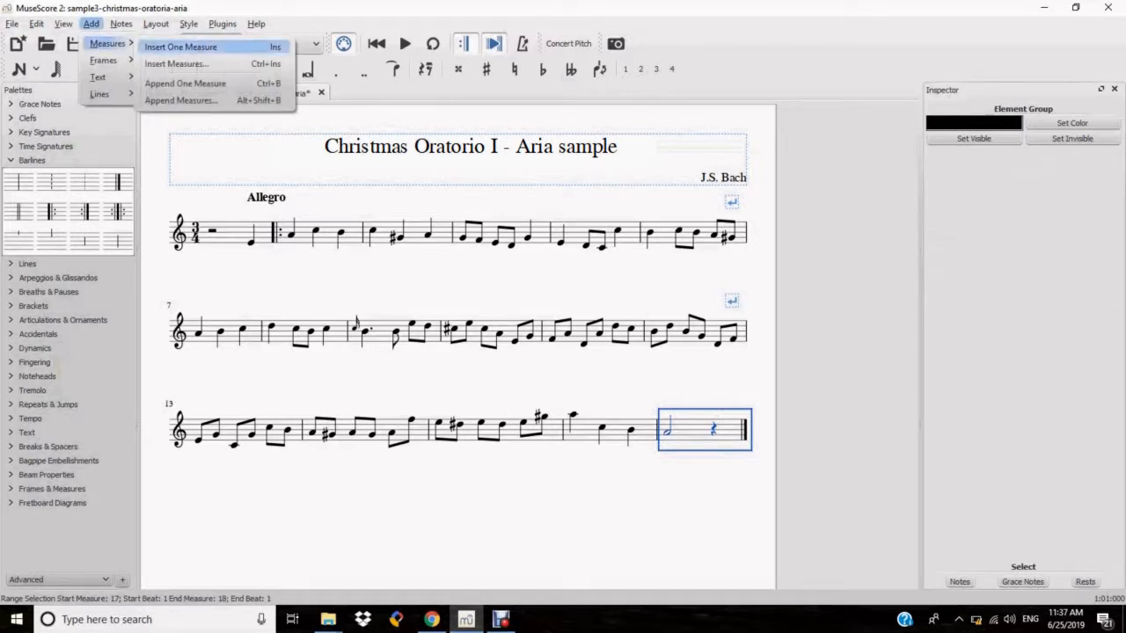
{"action": "left_click", "coordinate": [180, 47]}
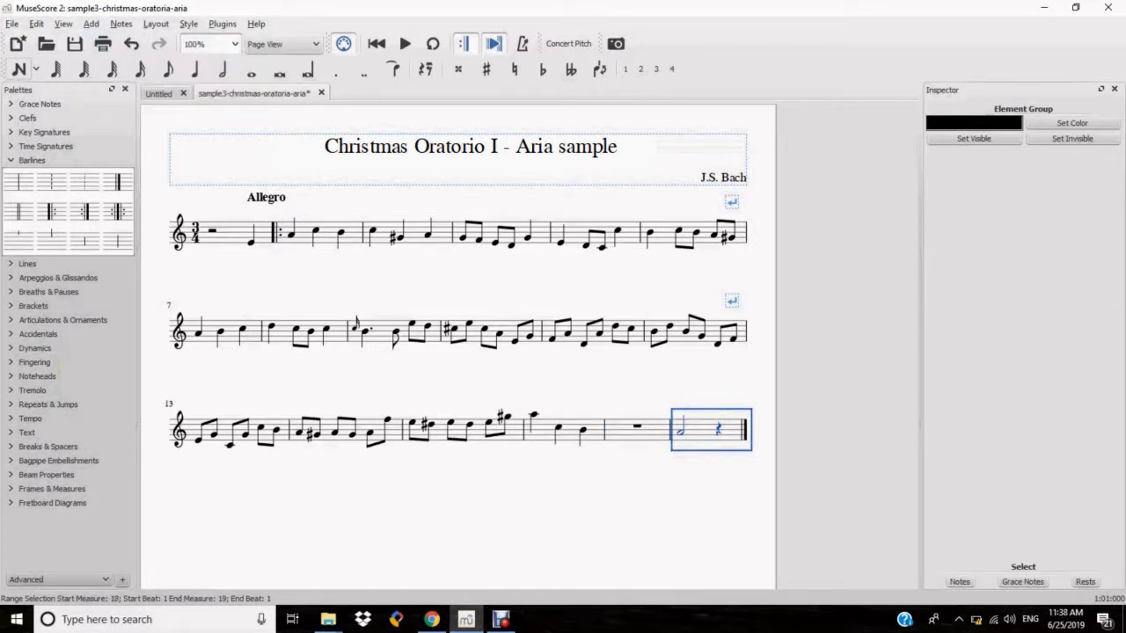
Enter a half note A4 and a quarter note E4 in the inserted measure 17 and close it with an end repeat barline
{"action": "key", "text": "n"}
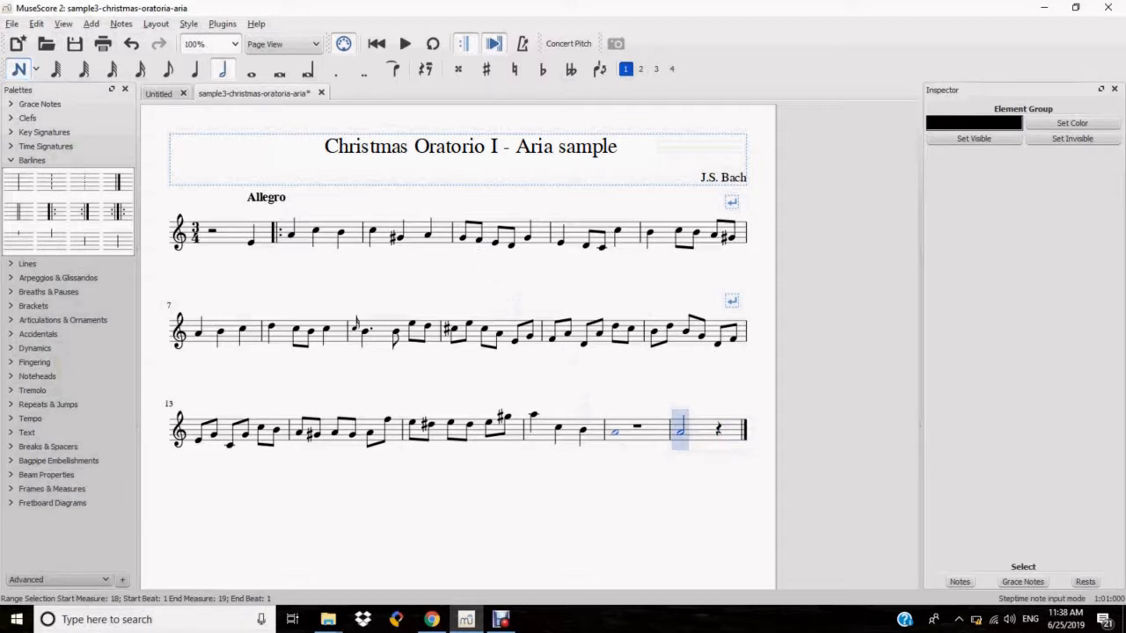
{"action": "left_click", "coordinate": [614, 431]}
{"action": "left_click", "coordinate": [195, 69]}
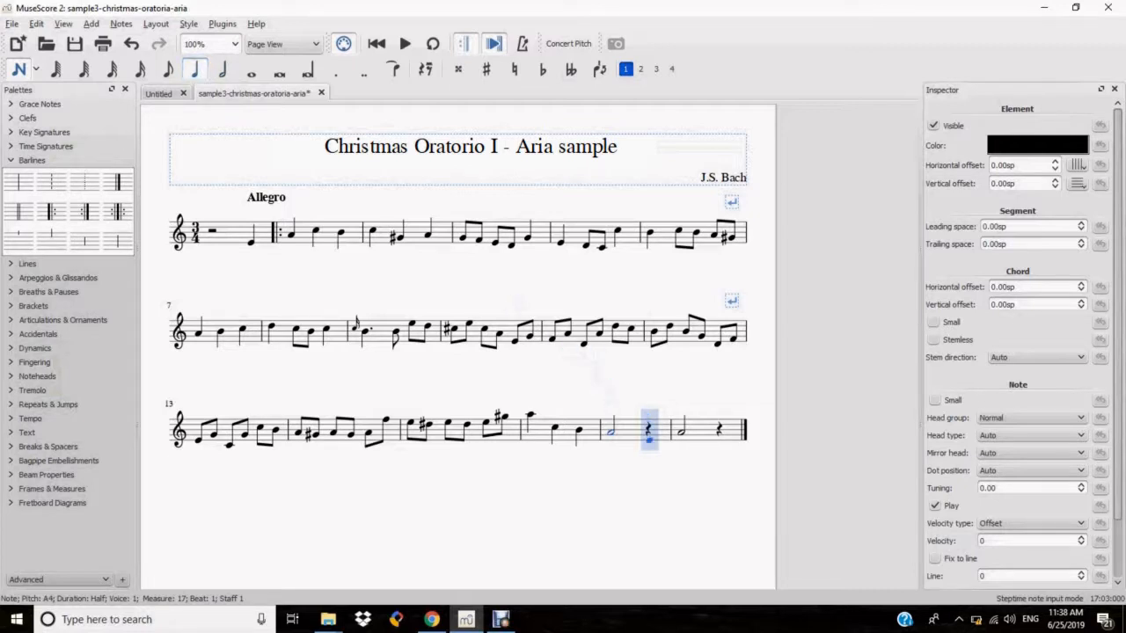
{"action": "left_click", "coordinate": [648, 437]}
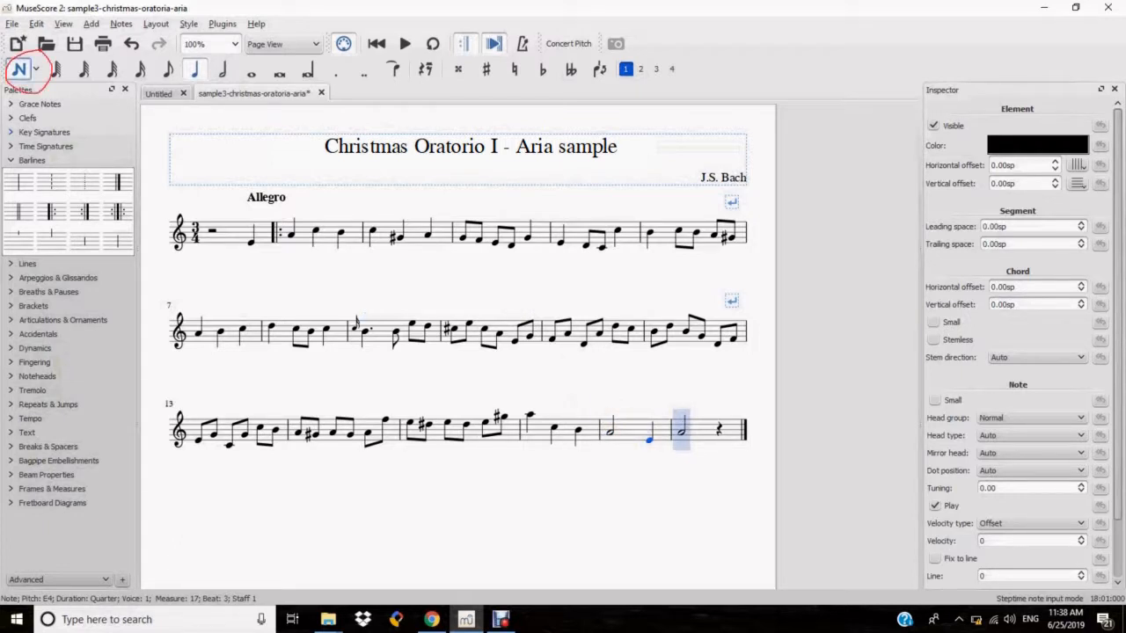
{"action": "key", "text": "Escape"}
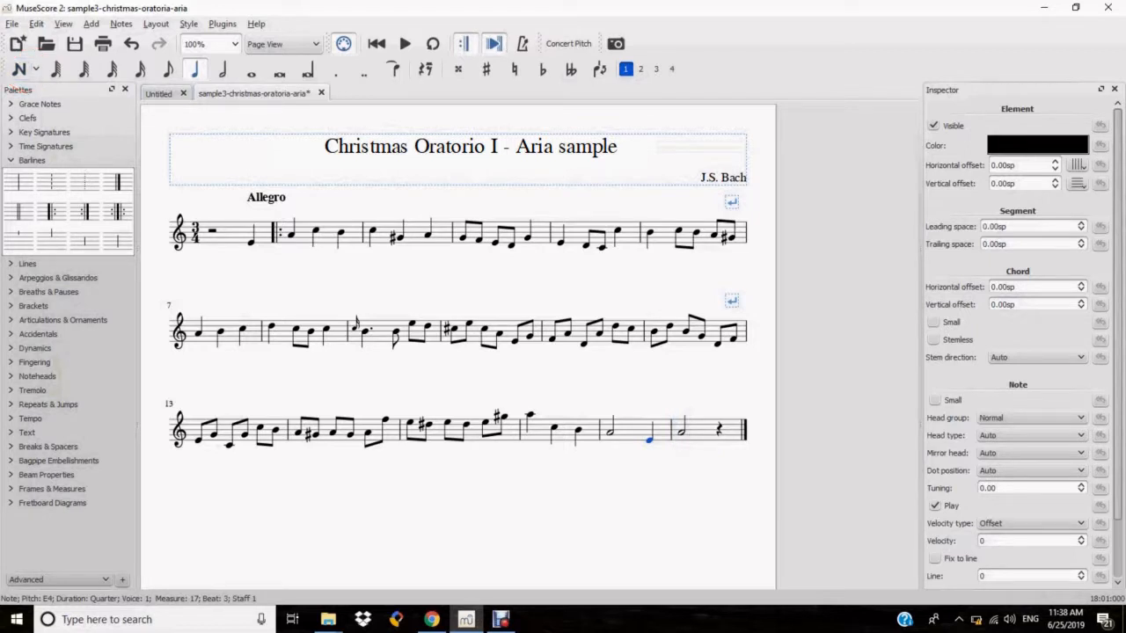
{"action": "key", "text": "shift+Left"}
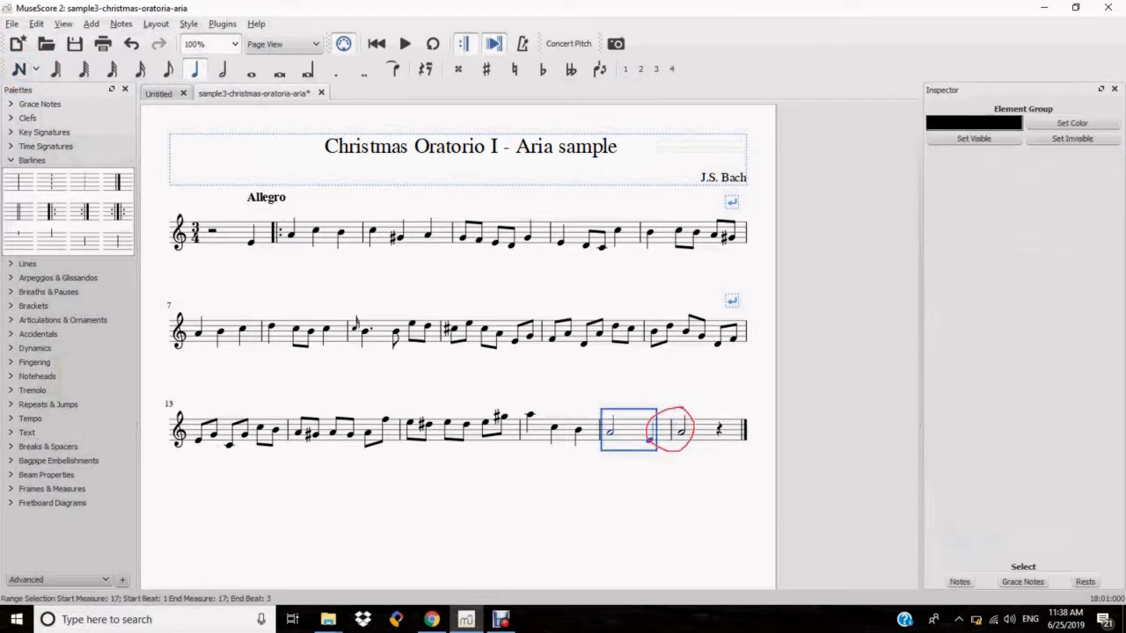
{"action": "left_click", "coordinate": [85, 211]}
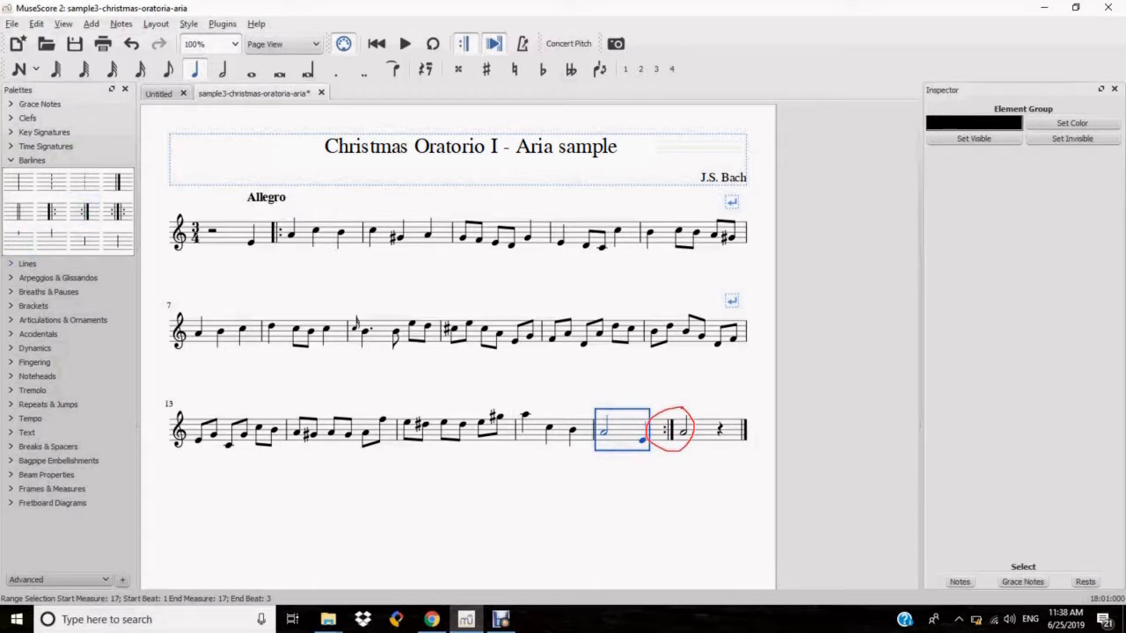
Add a first-ending volta over measure 17 and a closed second-ending volta over the last measure
{"action": "left_click", "coordinate": [27, 263]}
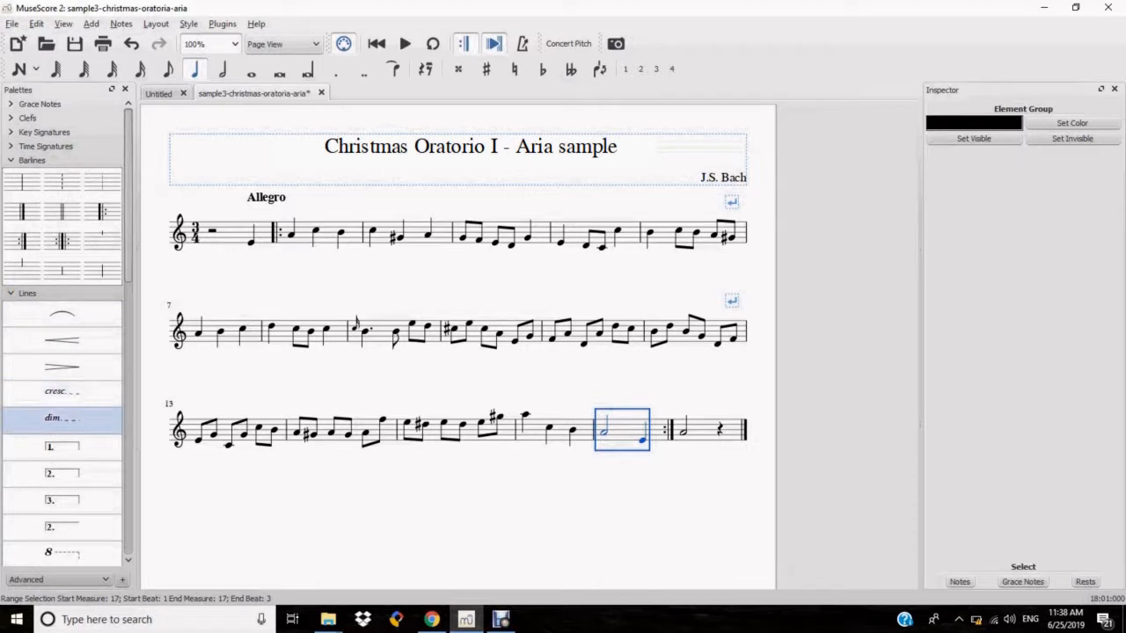
{"action": "left_click", "coordinate": [61, 447]}
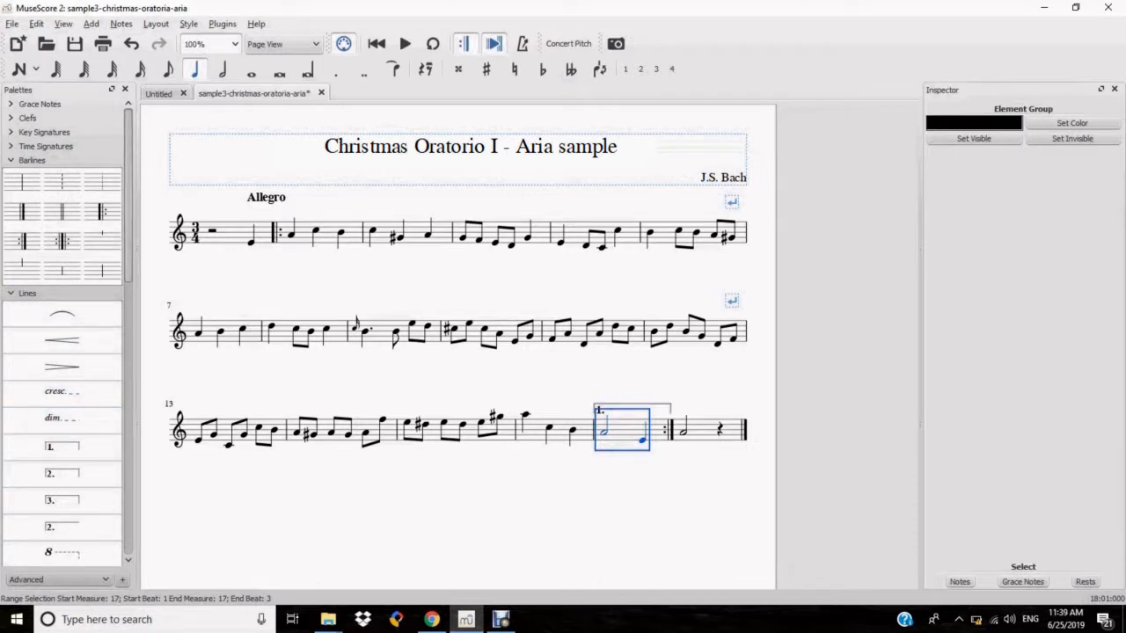
{"action": "left_click", "coordinate": [703, 431]}
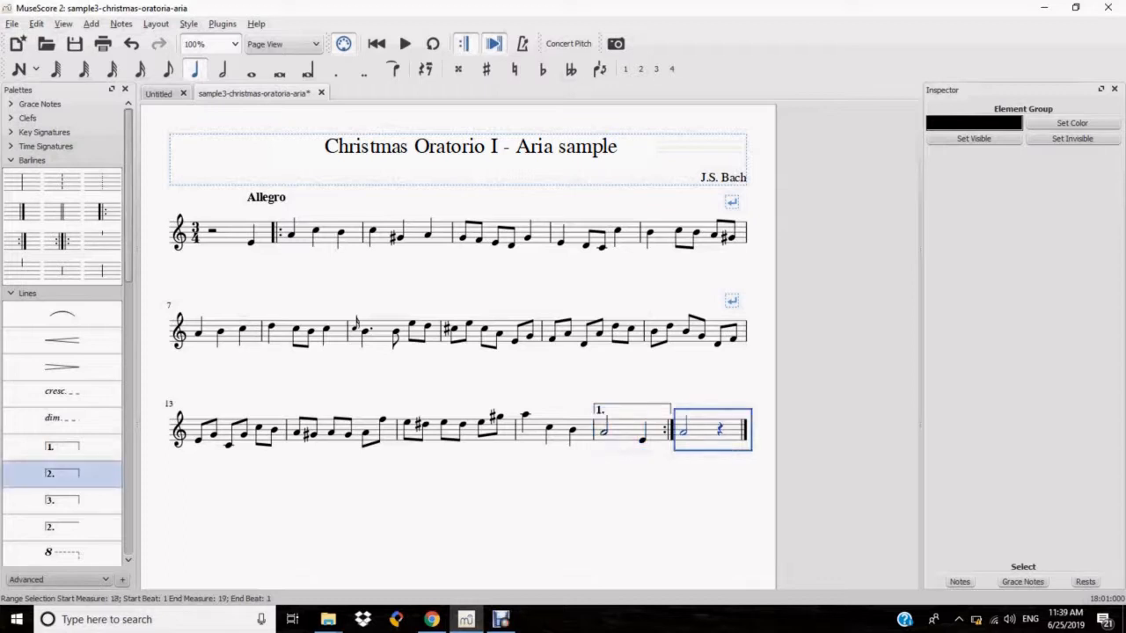
{"action": "double_click", "coordinate": [62, 473]}
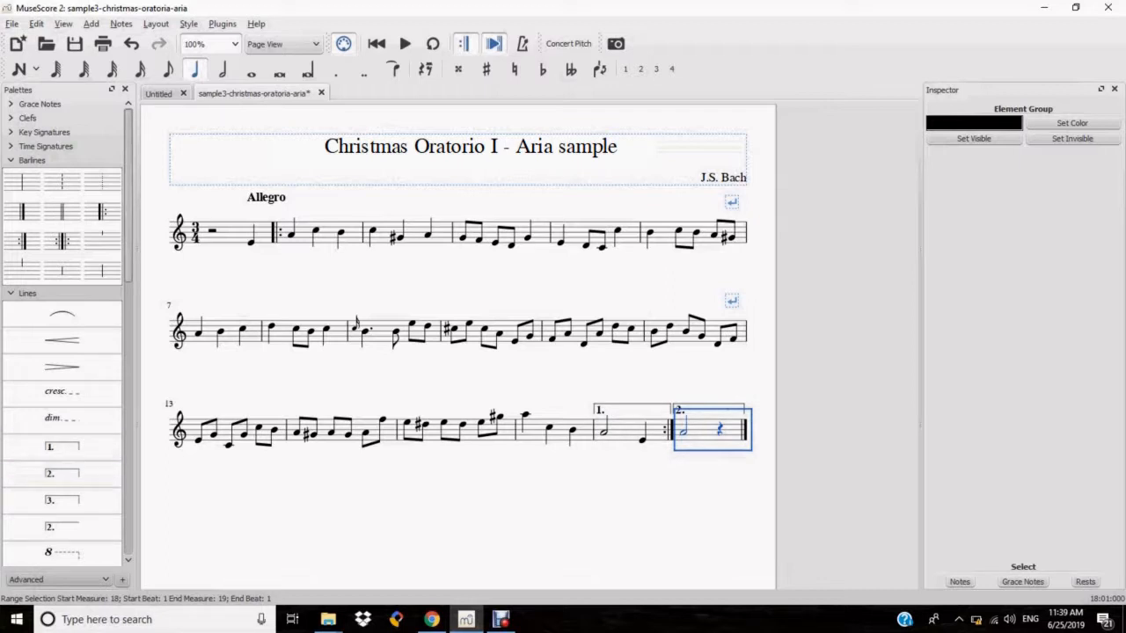
Save the aria score and close it
{"action": "left_click", "coordinate": [12, 23]}
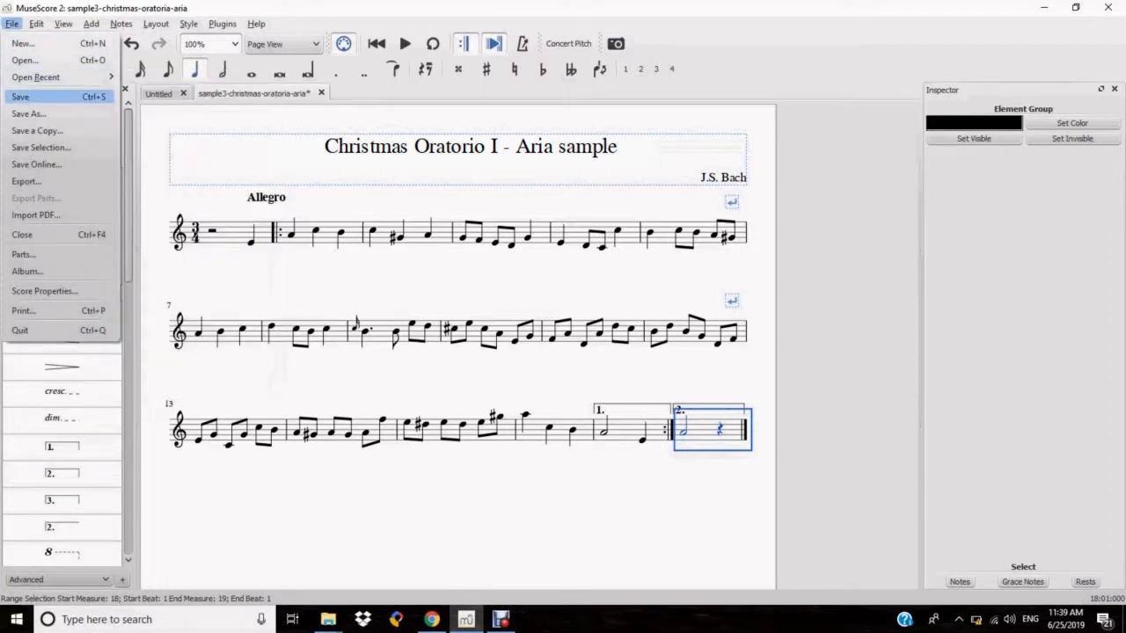
{"action": "left_click", "coordinate": [27, 97]}
{"action": "left_click", "coordinate": [12, 24]}
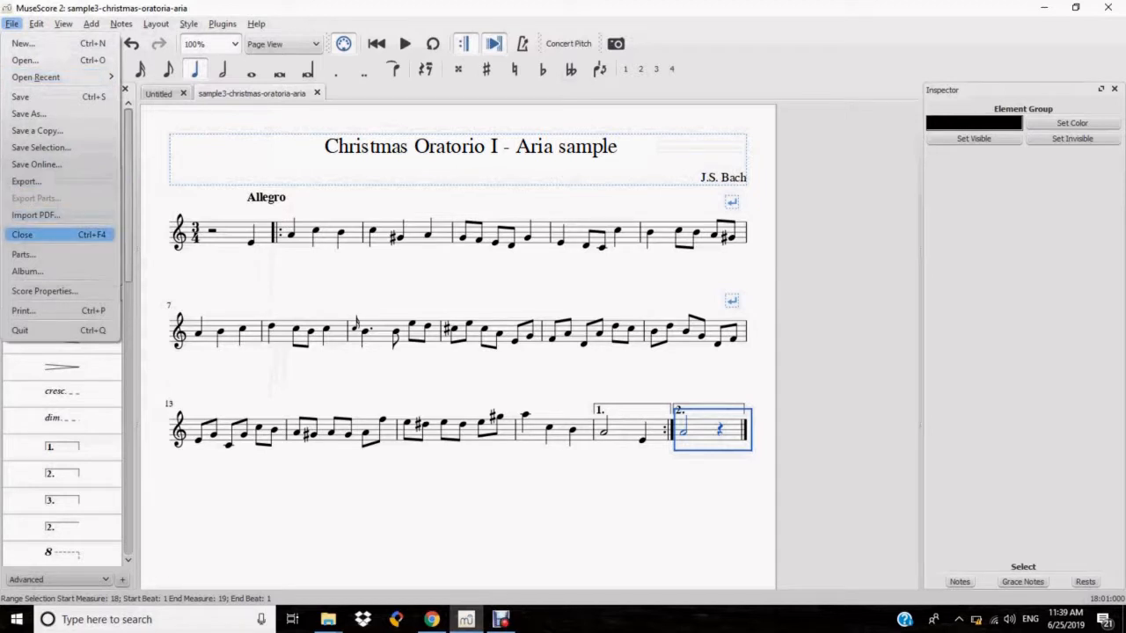
{"action": "left_click", "coordinate": [22, 235]}
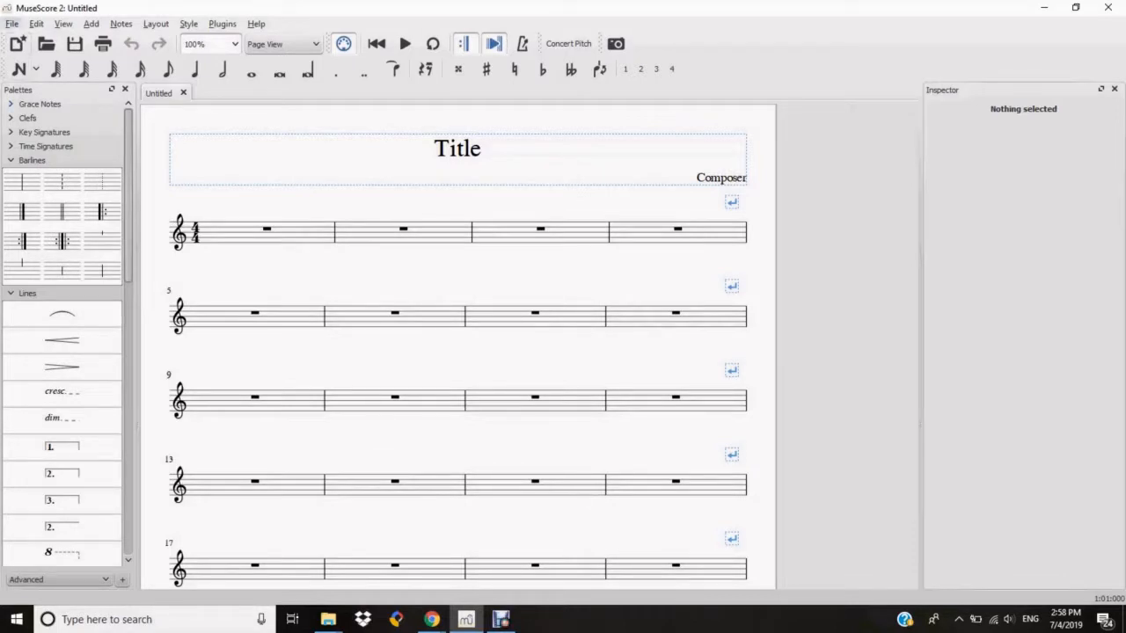
Open the recent score sample4-waltz.mscz
{"action": "left_click", "coordinate": [12, 24]}
{"action": "mouse_move", "coordinate": [36, 77]}
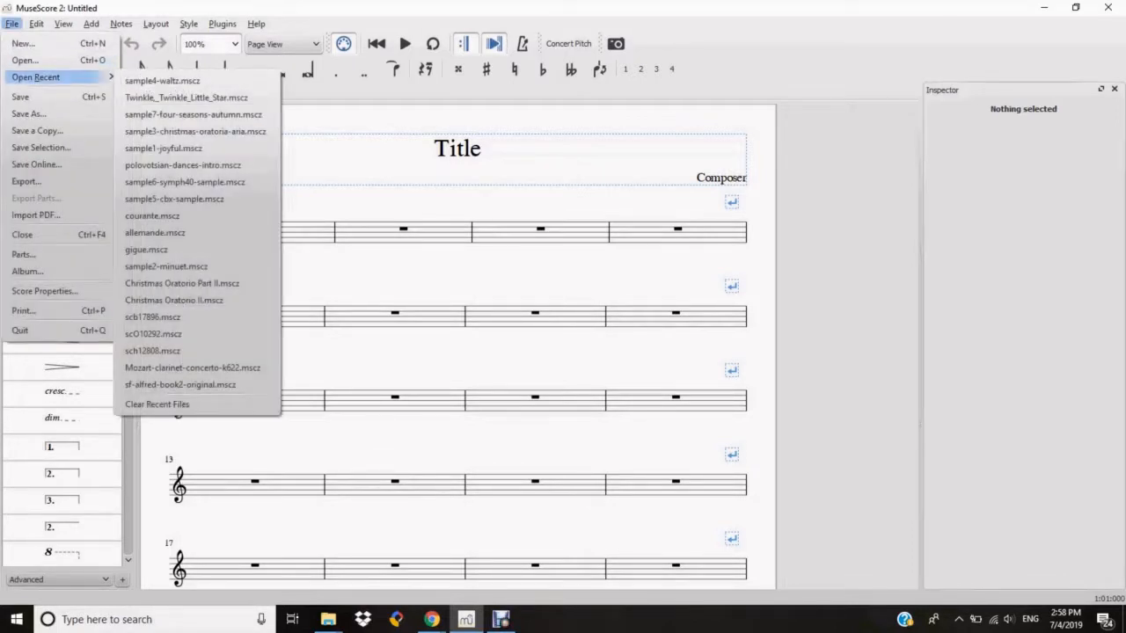
{"action": "left_click", "coordinate": [190, 80]}
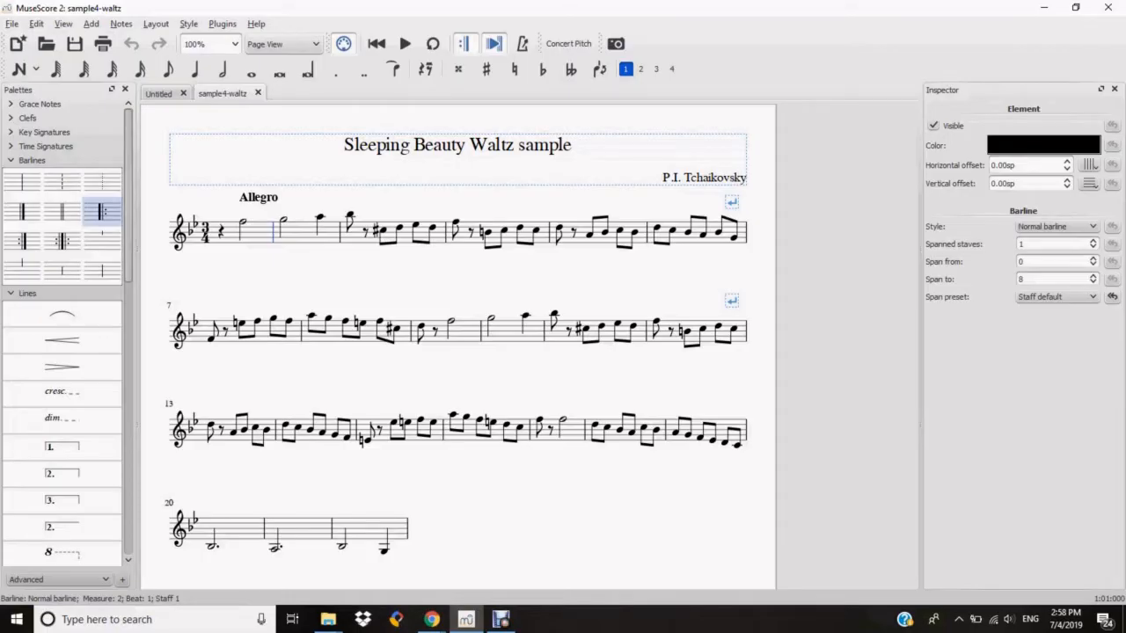
Add a start repeat barline at the beginning of measure 2 and an end repeat barline at the end of measure 17
{"action": "double_click", "coordinate": [101, 211]}
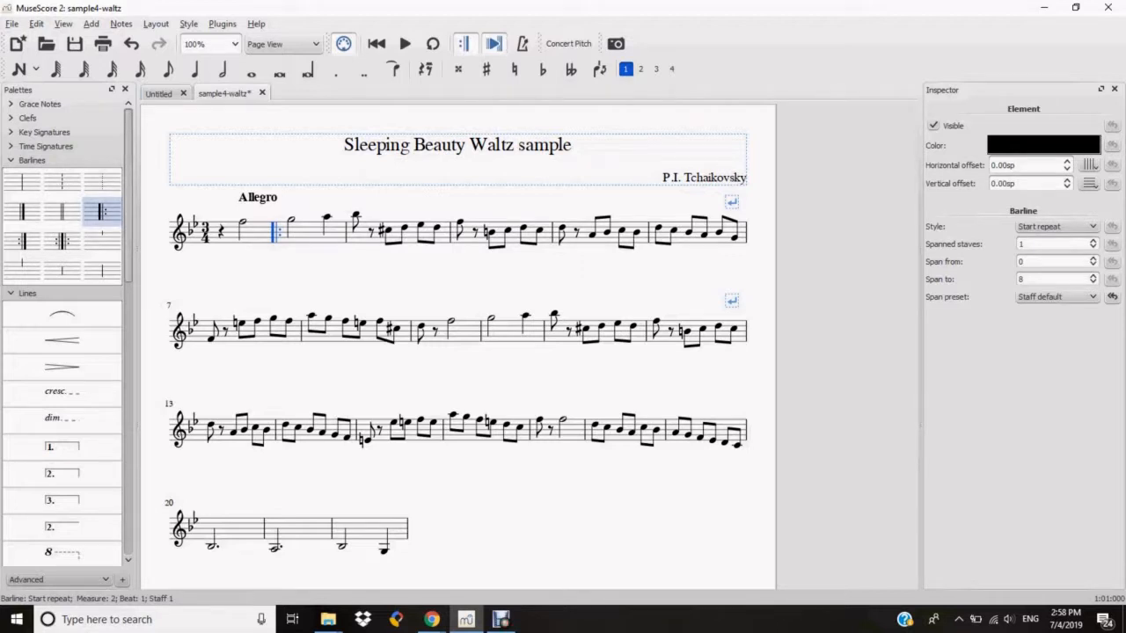
{"action": "left_click", "coordinate": [575, 431]}
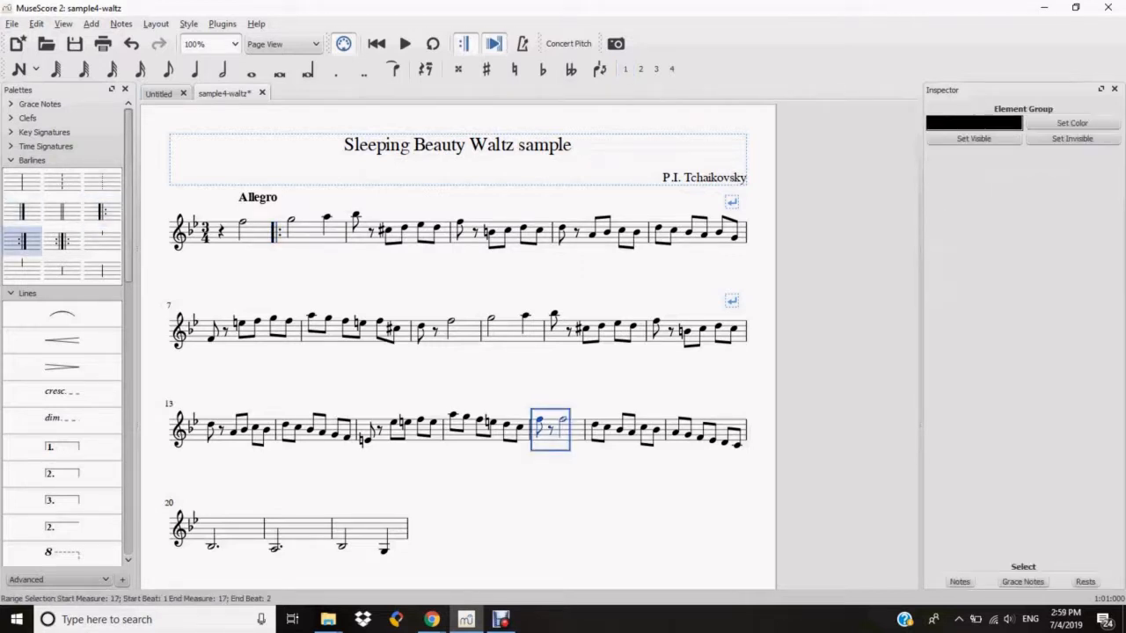
{"action": "left_click", "coordinate": [22, 241]}
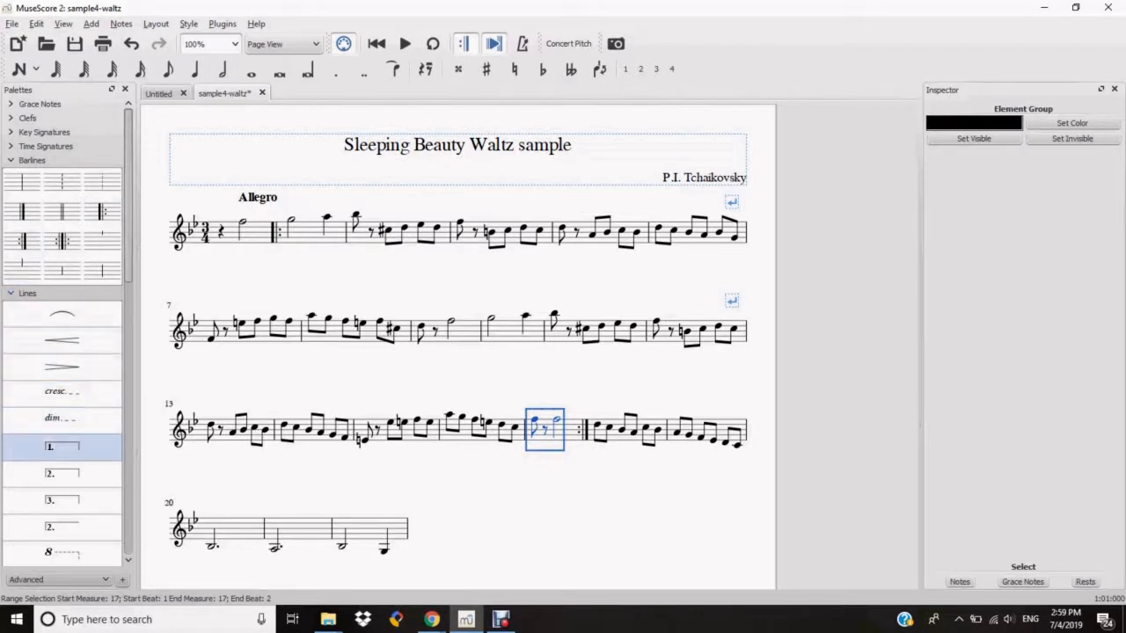
Add a closed first-ending volta over measure 17 of the waltz
{"action": "left_click", "coordinate": [61, 447]}
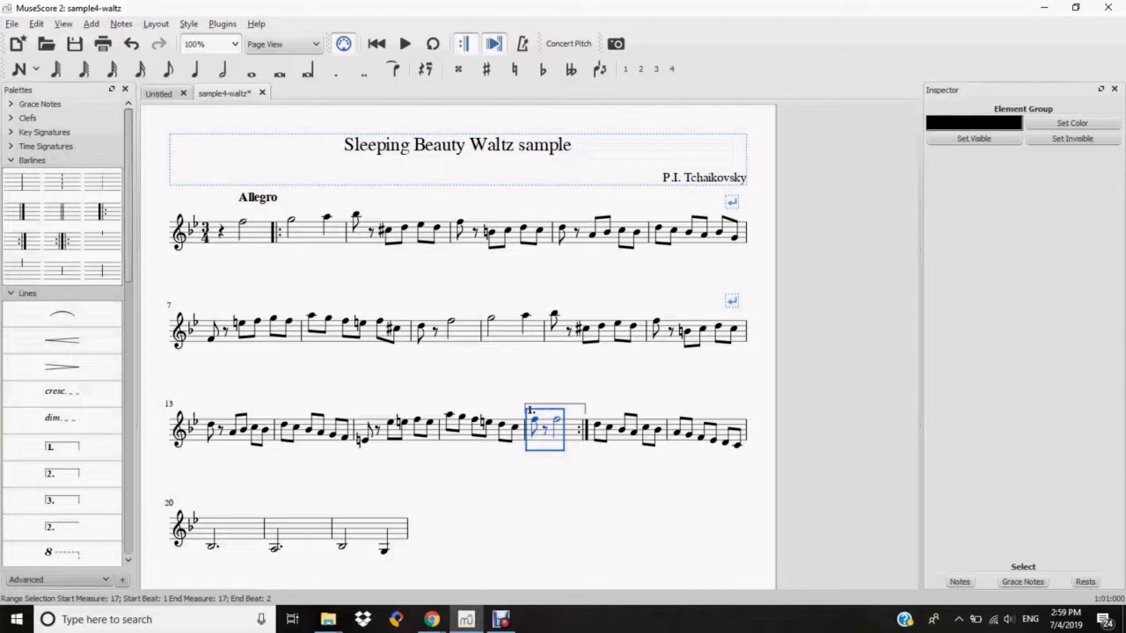
Extend the end of the first-ending volta to measure 19 and shorten it back to measure 17
{"action": "double_click", "coordinate": [532, 410]}
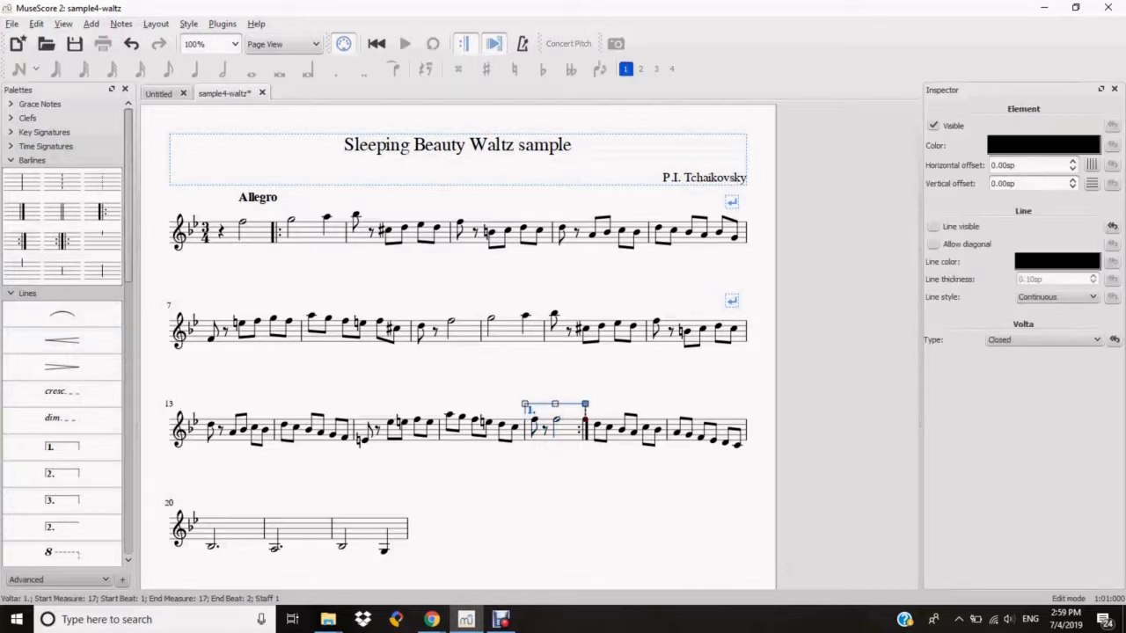
{"action": "mouse_move", "coordinate": [584, 404]}
{"action": "left_mouse_down"}
{"action": "mouse_move", "coordinate": [724, 404]}
{"action": "mouse_move", "coordinate": [586, 404]}
{"action": "left_mouse_up"}
{"action": "key", "text": "shift+Right"}
{"action": "key", "text": "shift+Right"}
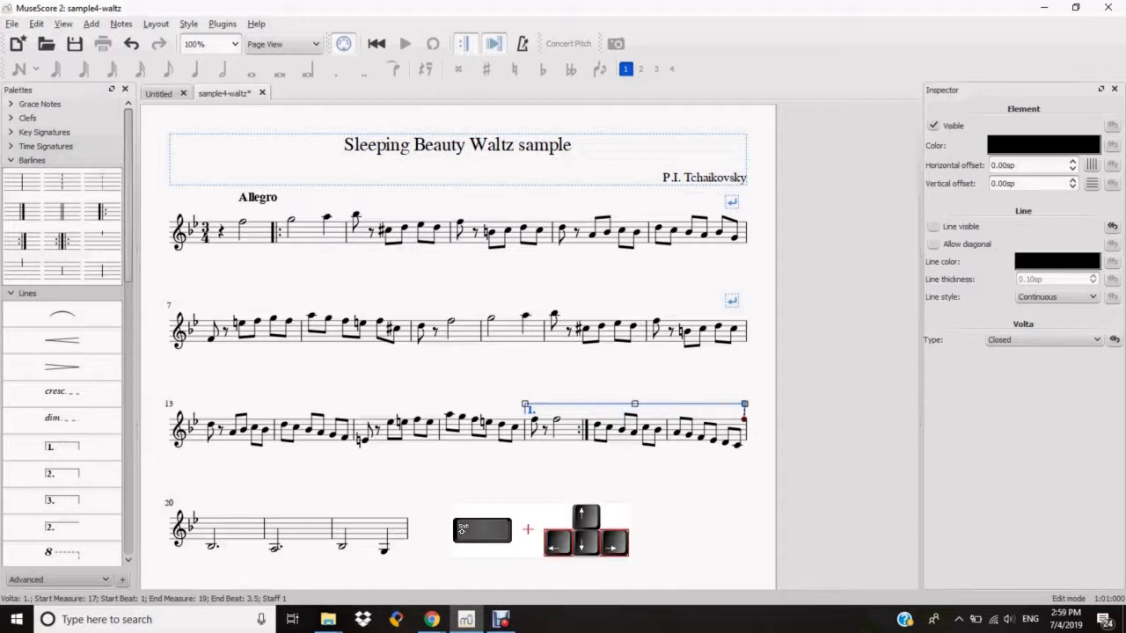
{"action": "key", "text": "shift+Left"}
{"action": "key", "text": "shift+Left"}
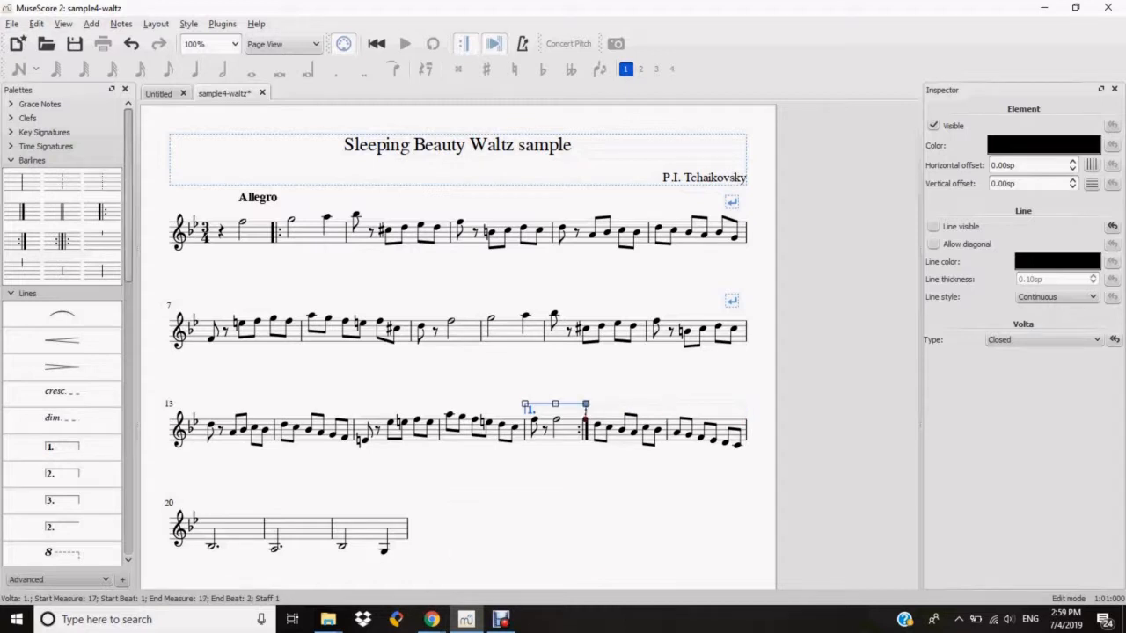
{"action": "key", "text": "Escape"}
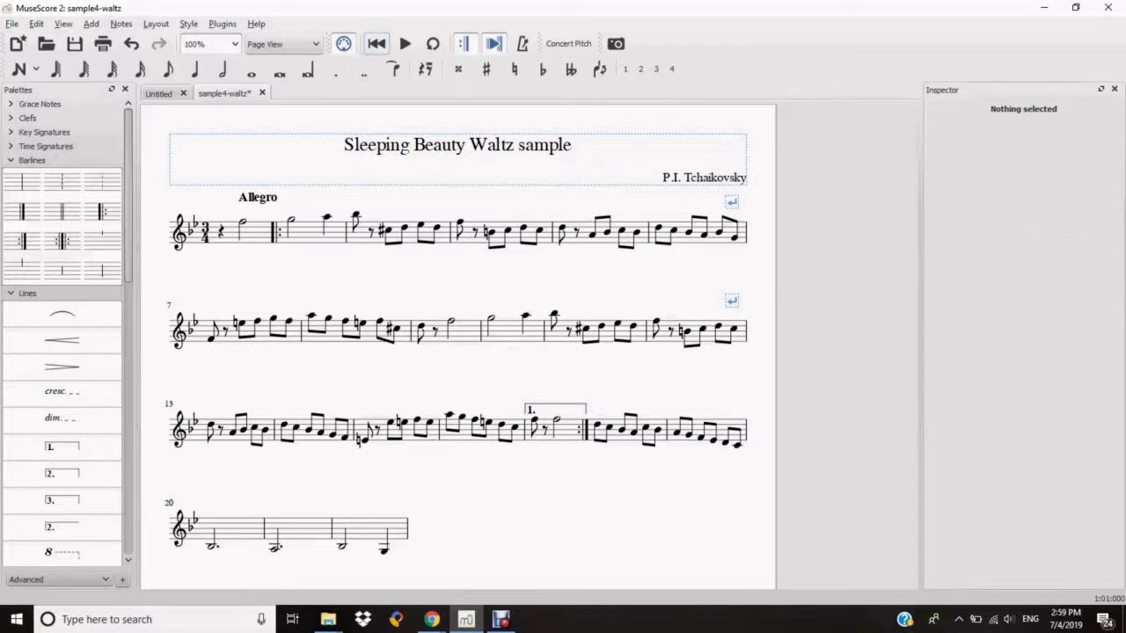
Play back the waltz and add a closed second-ending volta spanning measures 18 and 19
{"action": "left_click", "coordinate": [405, 43]}
{"action": "left_click", "coordinate": [627, 429]}
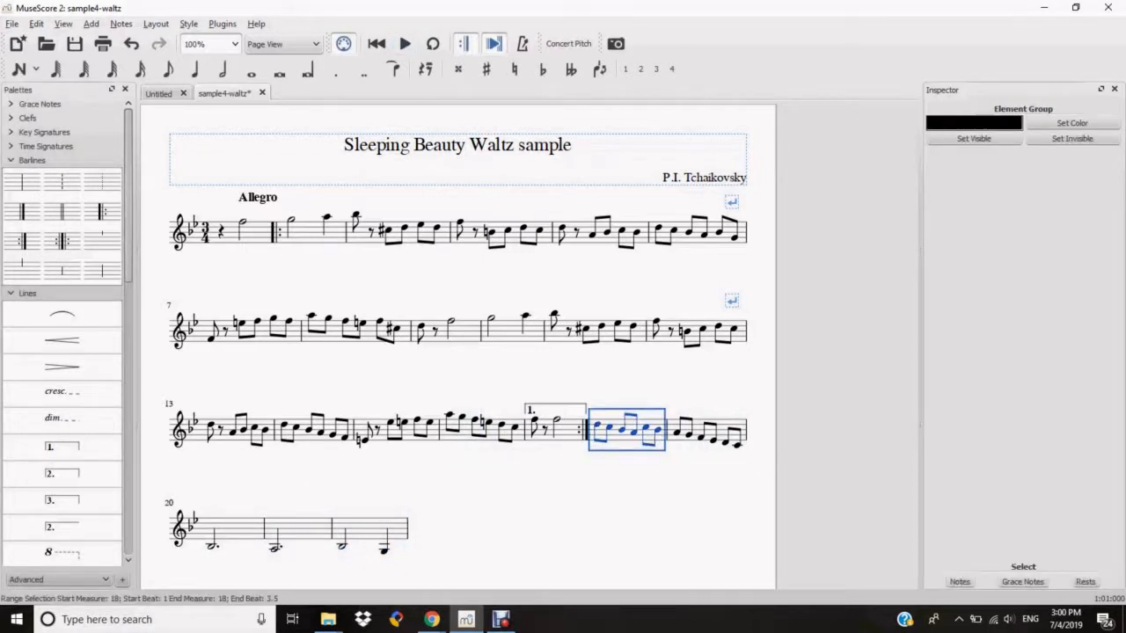
{"action": "double_click", "coordinate": [62, 474]}
{"action": "double_click", "coordinate": [613, 404]}
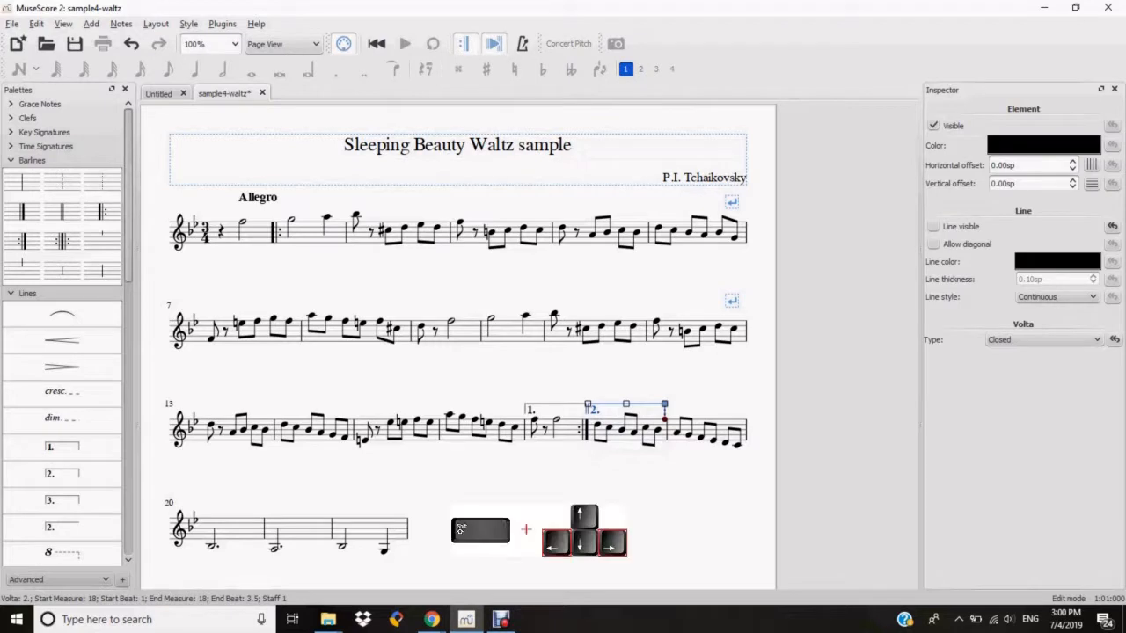
{"action": "key", "text": "shift+Right"}
Save the waltz score and close it
{"action": "left_click", "coordinate": [11, 24]}
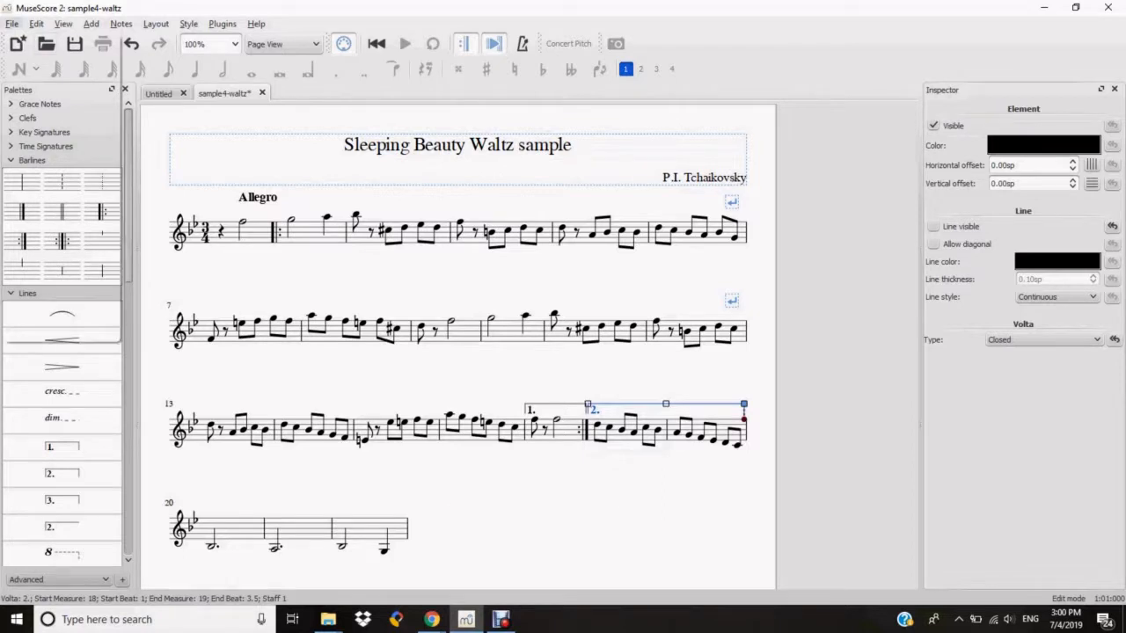
{"action": "left_click", "coordinate": [26, 96]}
{"action": "left_click", "coordinate": [12, 24]}
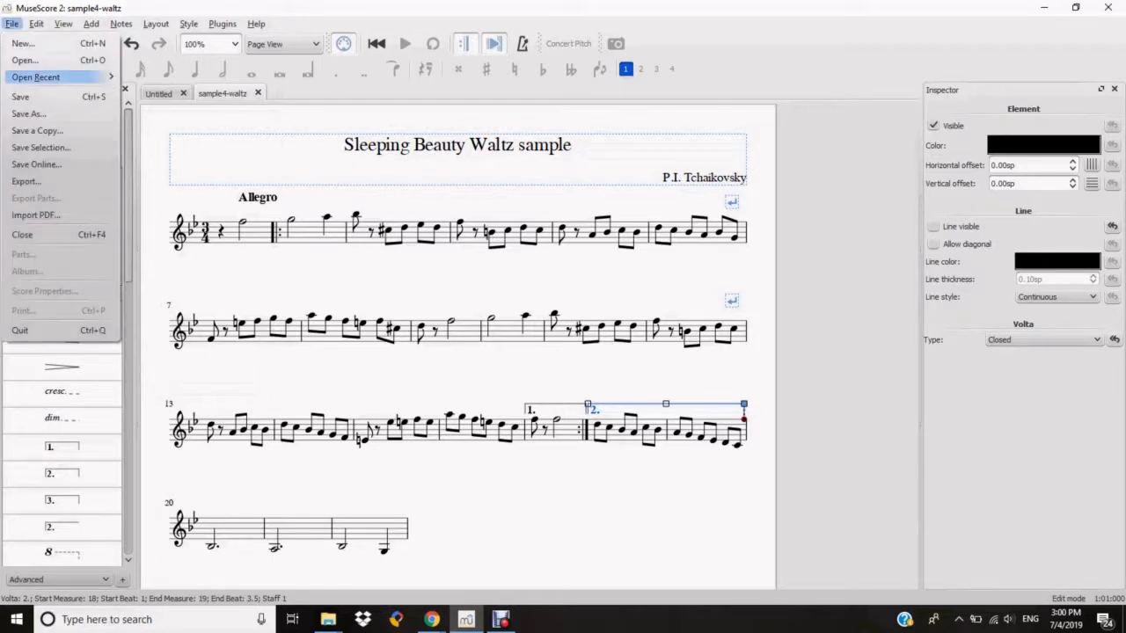
{"action": "left_click", "coordinate": [22, 234]}
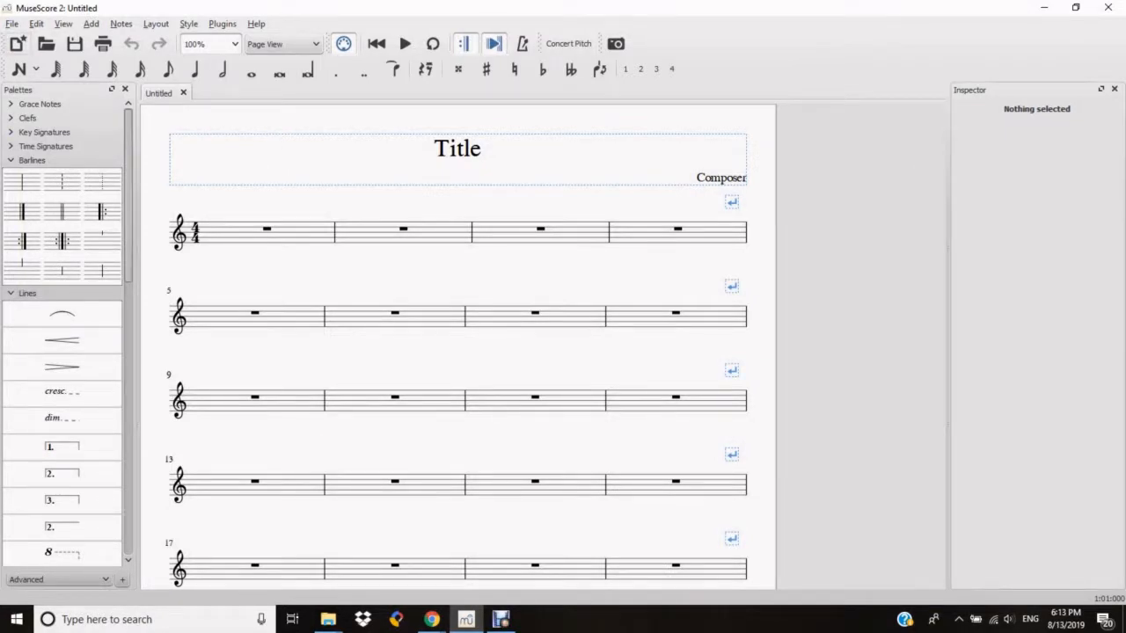
Open the recent score sample7-four-seasons-autumn.mscz
{"action": "left_click", "coordinate": [13, 24]}
{"action": "mouse_move", "coordinate": [35, 76]}
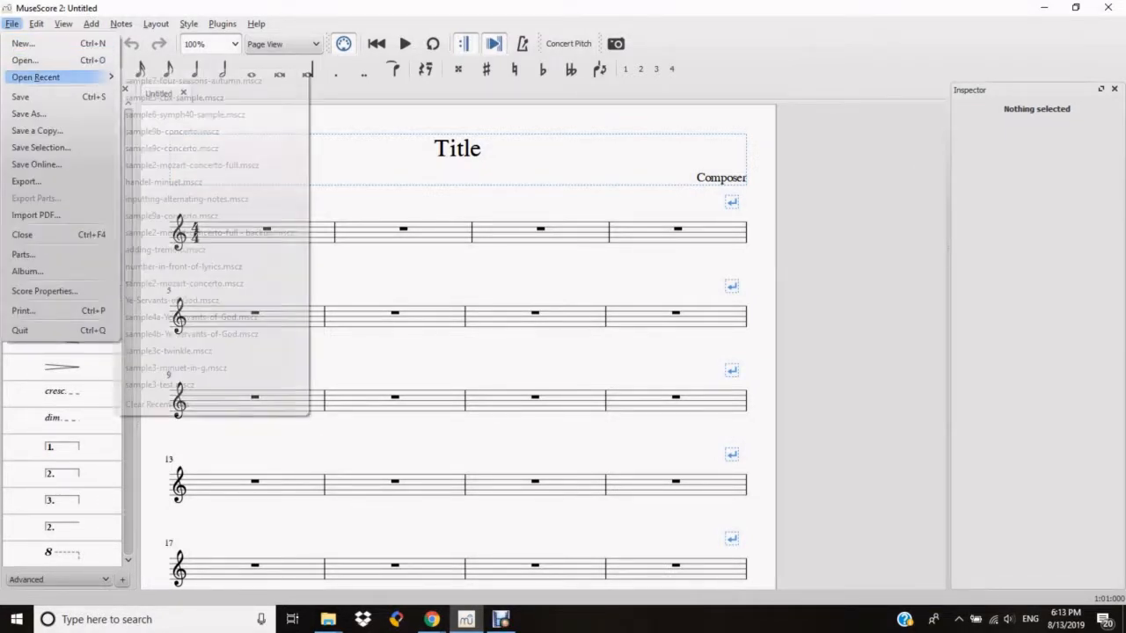
{"action": "left_click", "coordinate": [194, 80]}
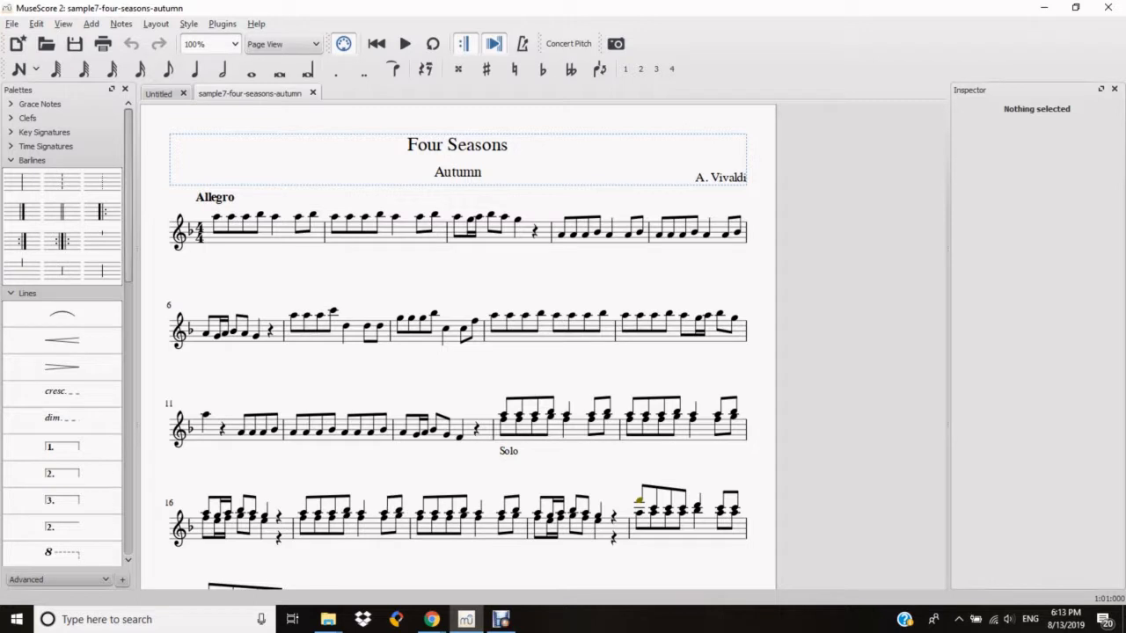
Try enclosing measure 1 in start and end repeat barlines with measure 2 deleted, and undo all these changes
{"action": "left_click", "coordinate": [264, 239]}
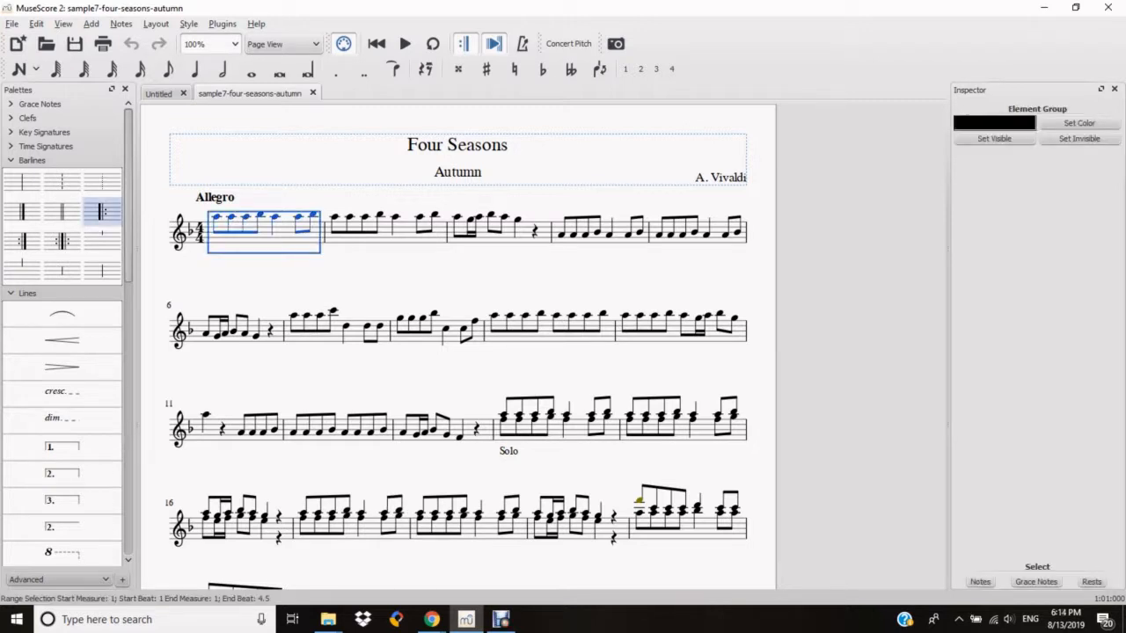
{"action": "left_click", "coordinate": [102, 211]}
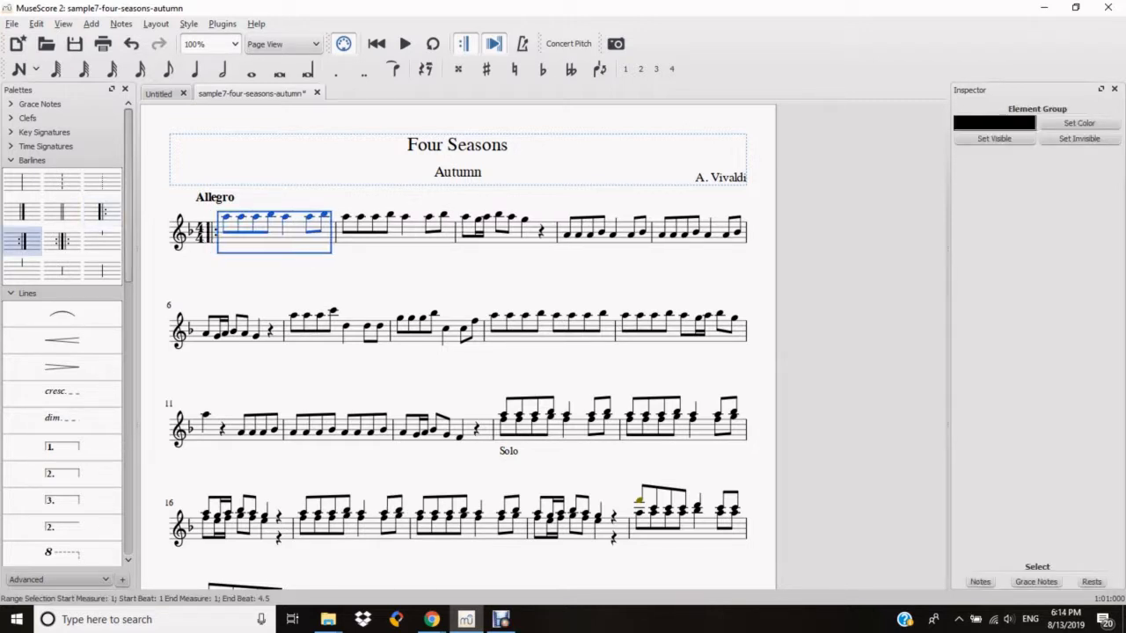
{"action": "double_click", "coordinate": [22, 241]}
{"action": "left_click", "coordinate": [421, 230]}
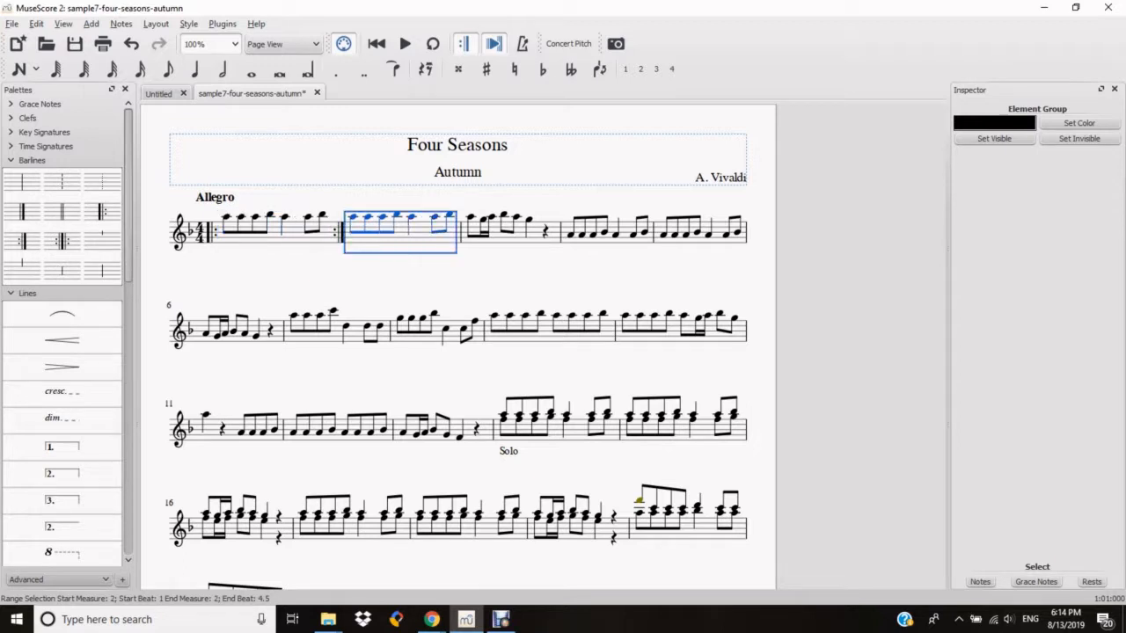
{"action": "right_click", "coordinate": [422, 227]}
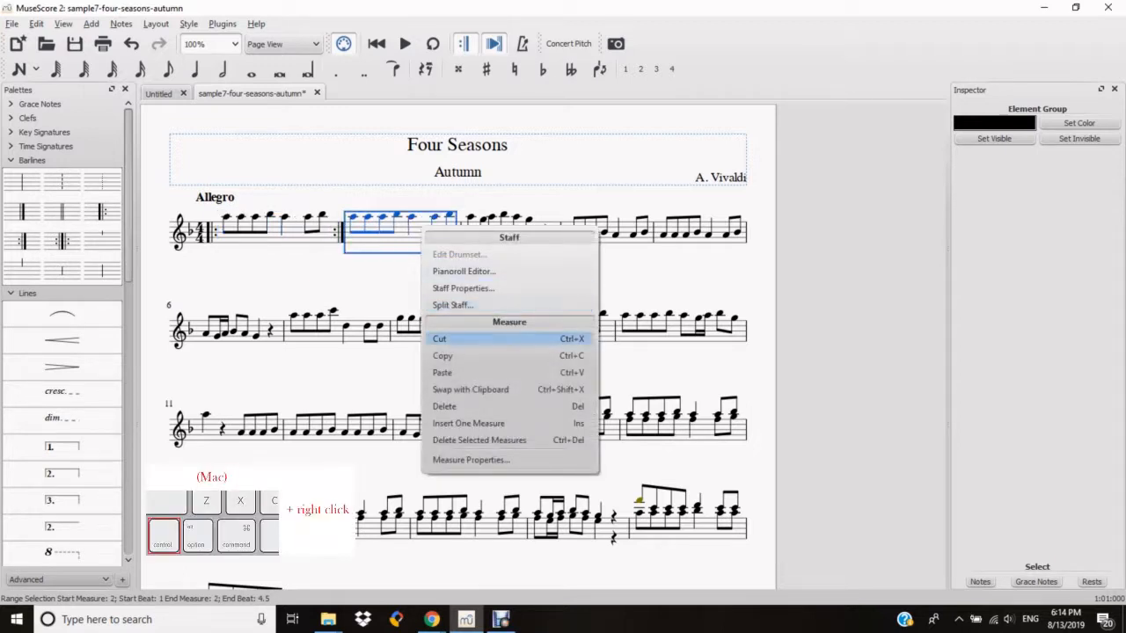
{"action": "left_click", "coordinate": [480, 440]}
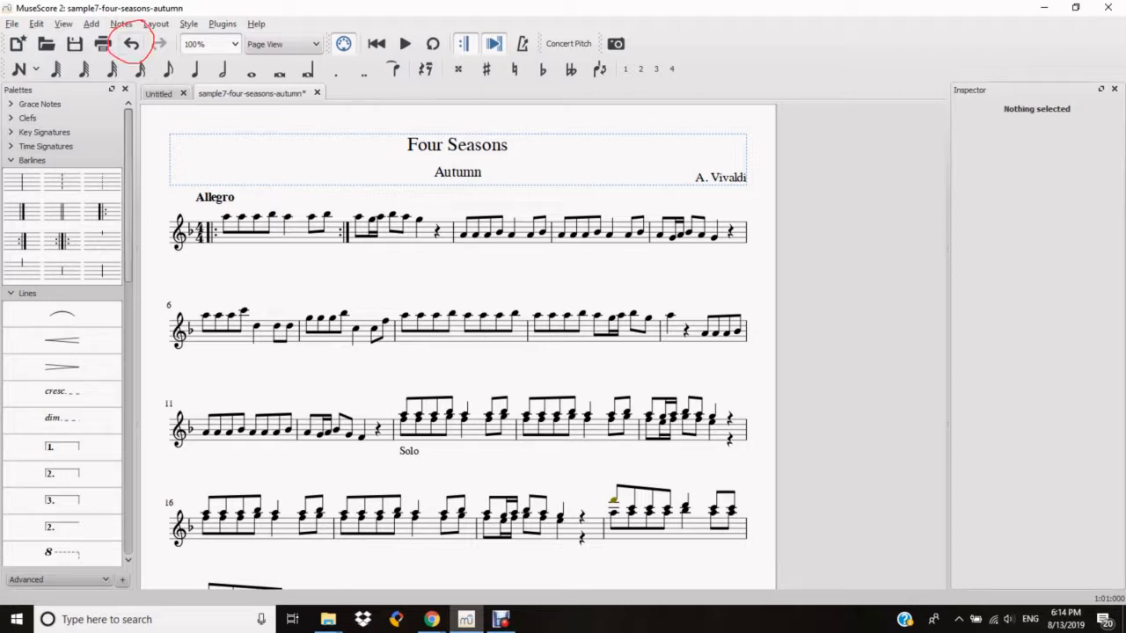
{"action": "left_click", "coordinate": [131, 43]}
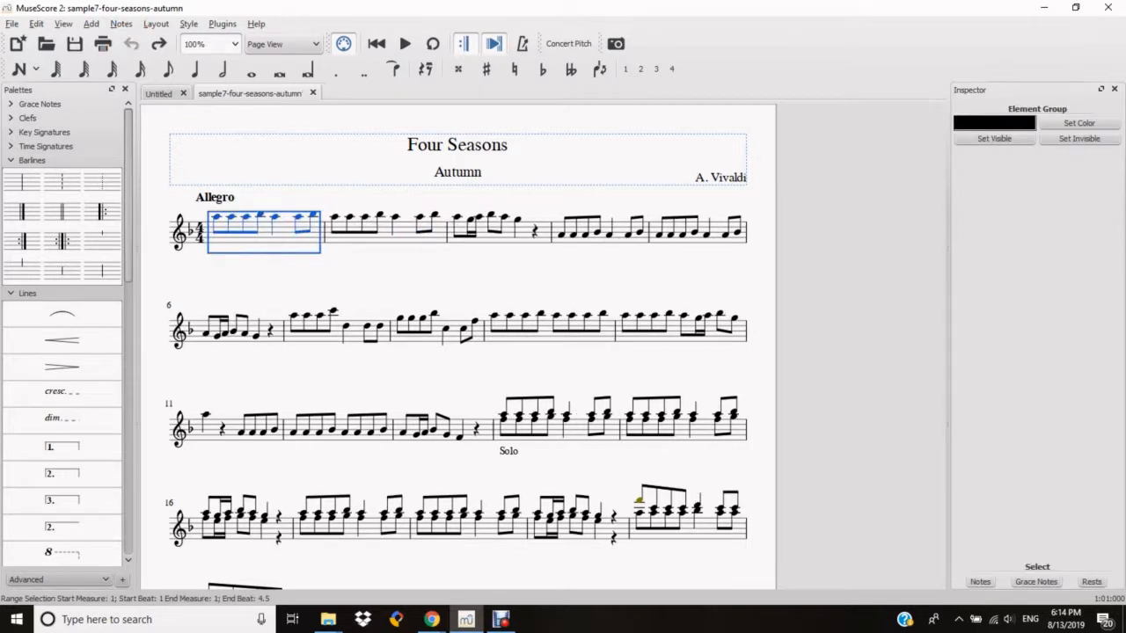
Clear the notes in measure 2 and place a one-measure repeat sign there from the Repeats & Jumps symbols
{"action": "left_click", "coordinate": [32, 161]}
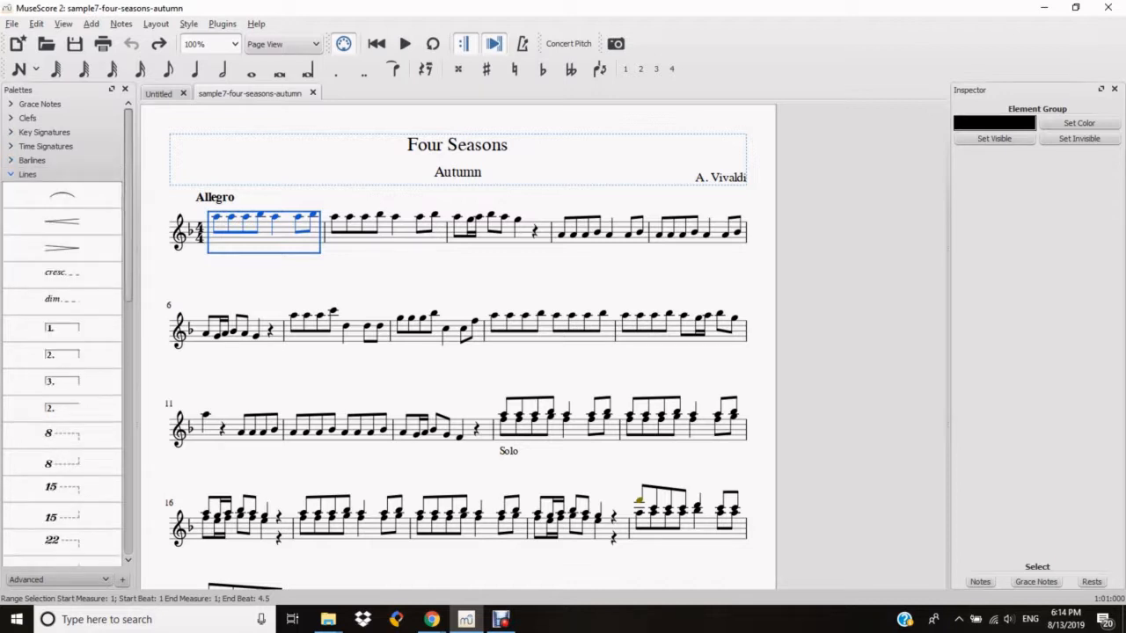
{"action": "left_click", "coordinate": [28, 174]}
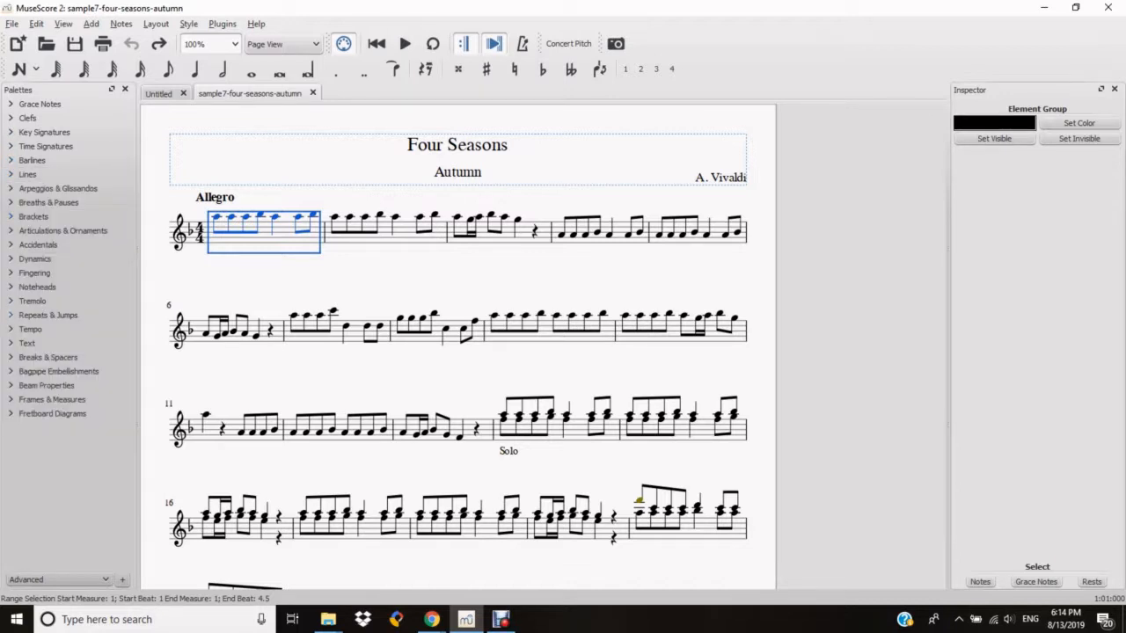
{"action": "left_click", "coordinate": [48, 314]}
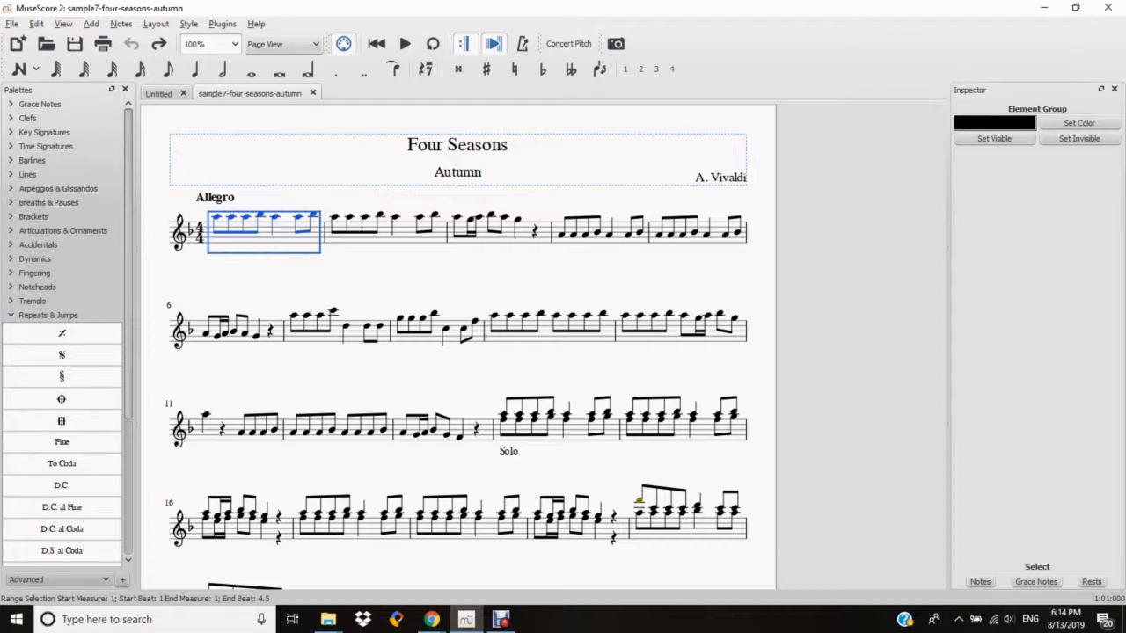
{"action": "left_click", "coordinate": [406, 236]}
{"action": "right_click", "coordinate": [406, 235]}
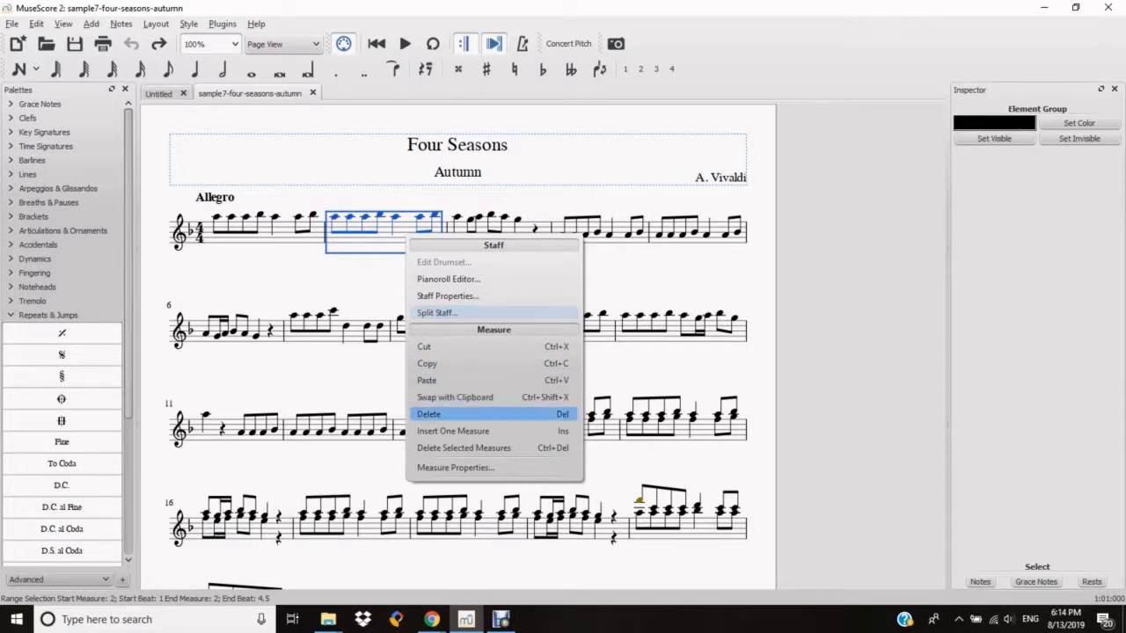
{"action": "left_click", "coordinate": [431, 413]}
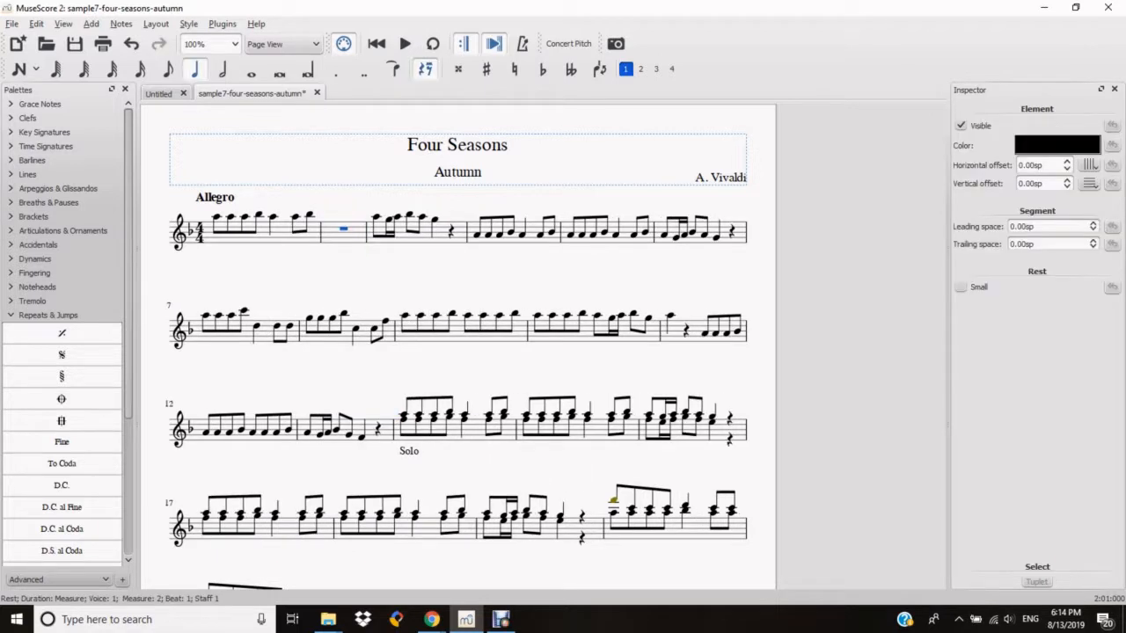
{"action": "double_click", "coordinate": [62, 332]}
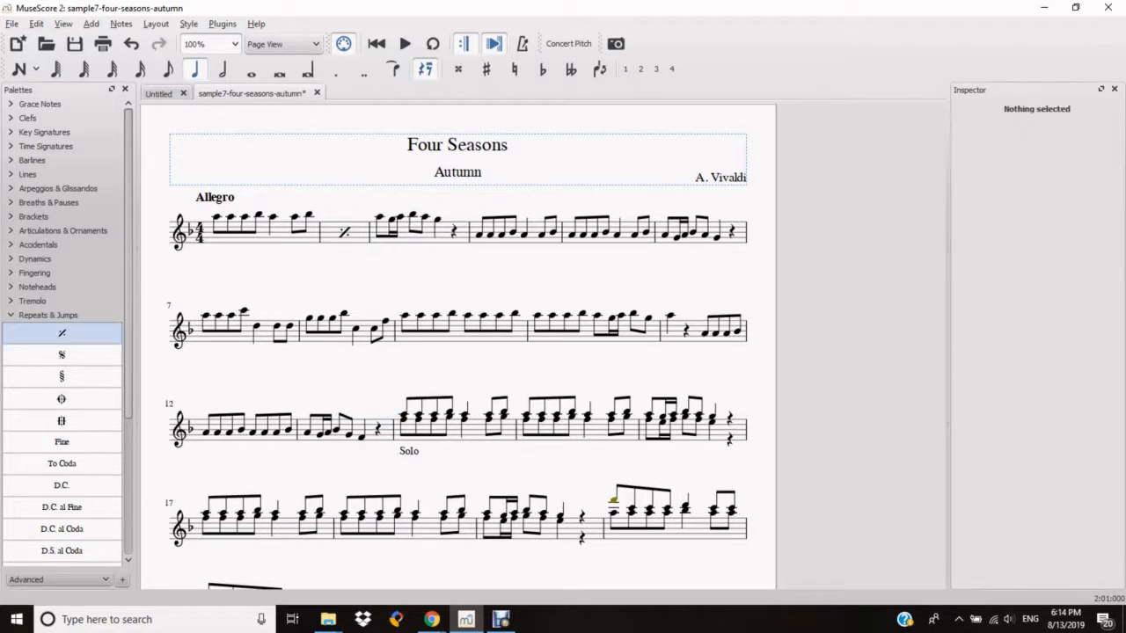
Replace measures 5, 15, 18 and 21 with one-measure repeat signs and play back the score
{"action": "left_click_drag", "start_coordinate": [62, 332], "coordinate": [598, 238]}
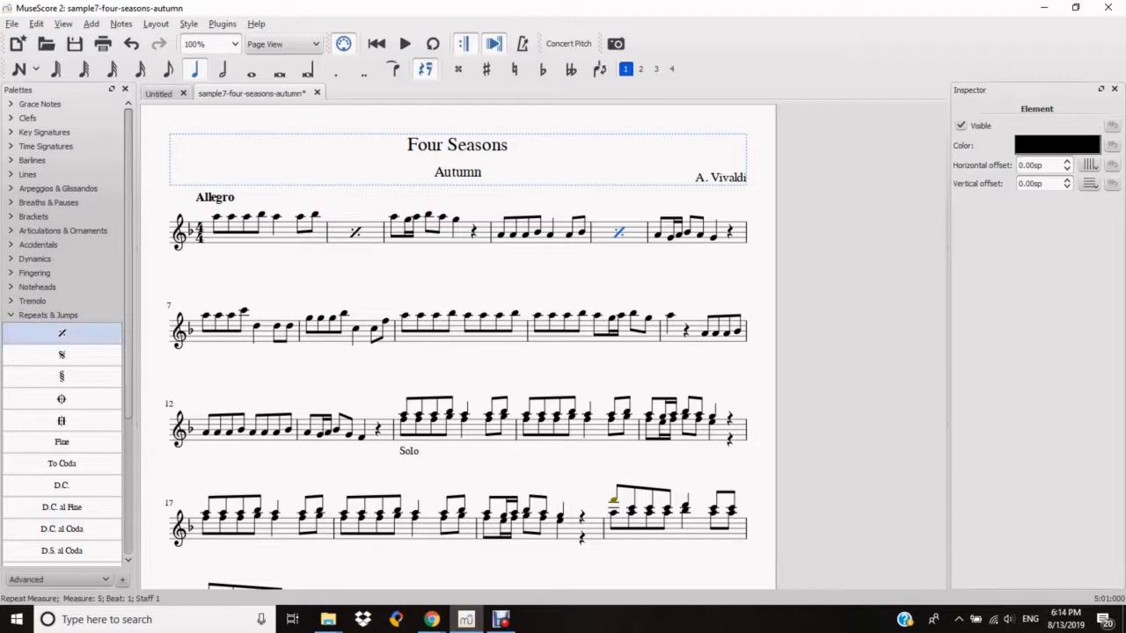
{"action": "left_click_drag", "start_coordinate": [61, 332], "coordinate": [544, 436]}
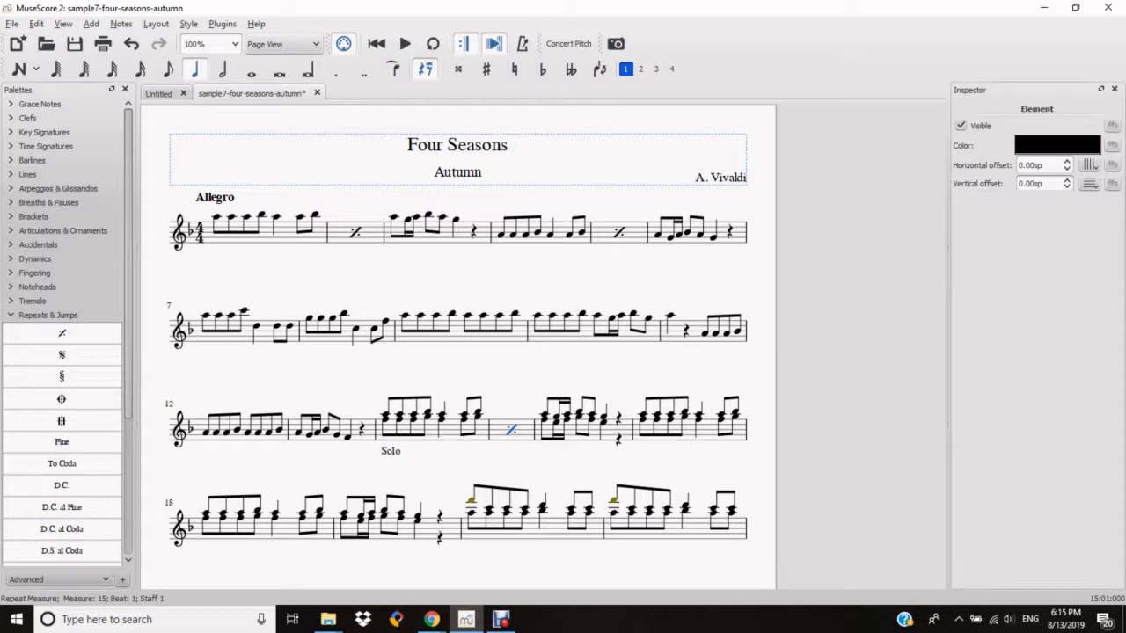
{"action": "left_click_drag", "start_coordinate": [61, 332], "coordinate": [244, 538]}
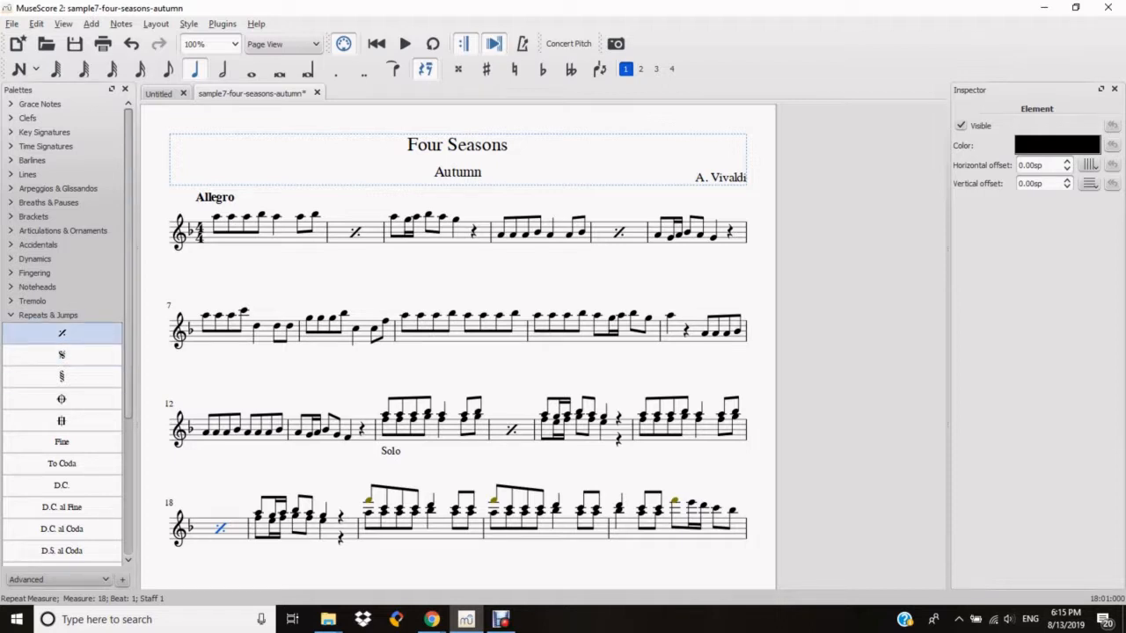
{"action": "left_click_drag", "start_coordinate": [454, 489], "coordinate": [528, 519]}
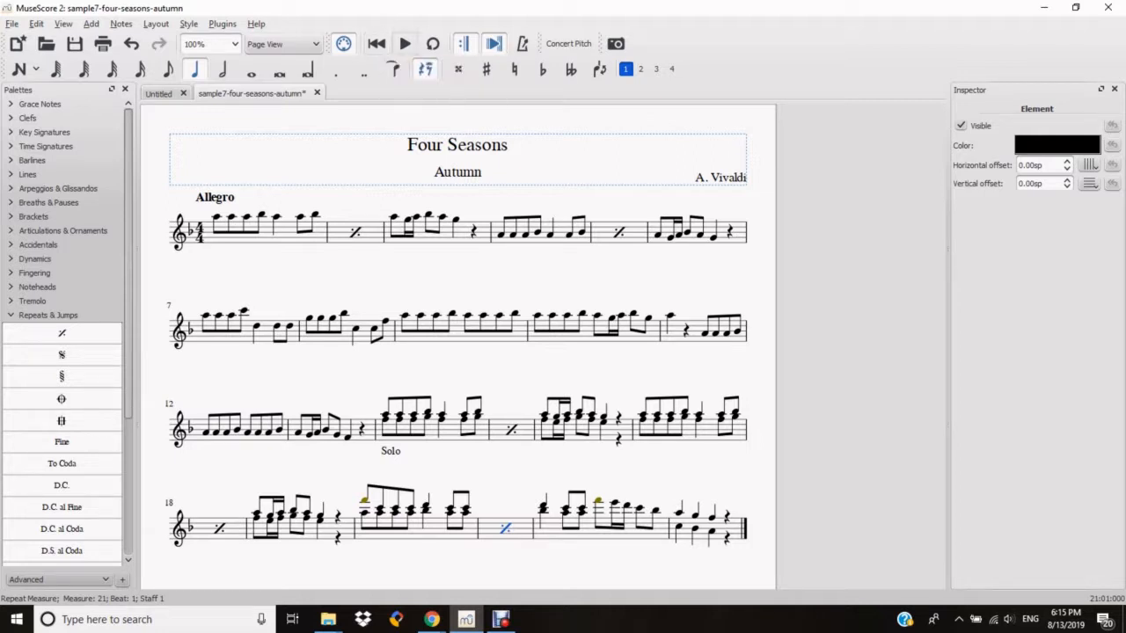
{"action": "left_click", "coordinate": [405, 43]}
Save the Four Seasons score and close it
{"action": "key", "text": "ctrl+s"}
{"action": "left_click", "coordinate": [12, 24]}
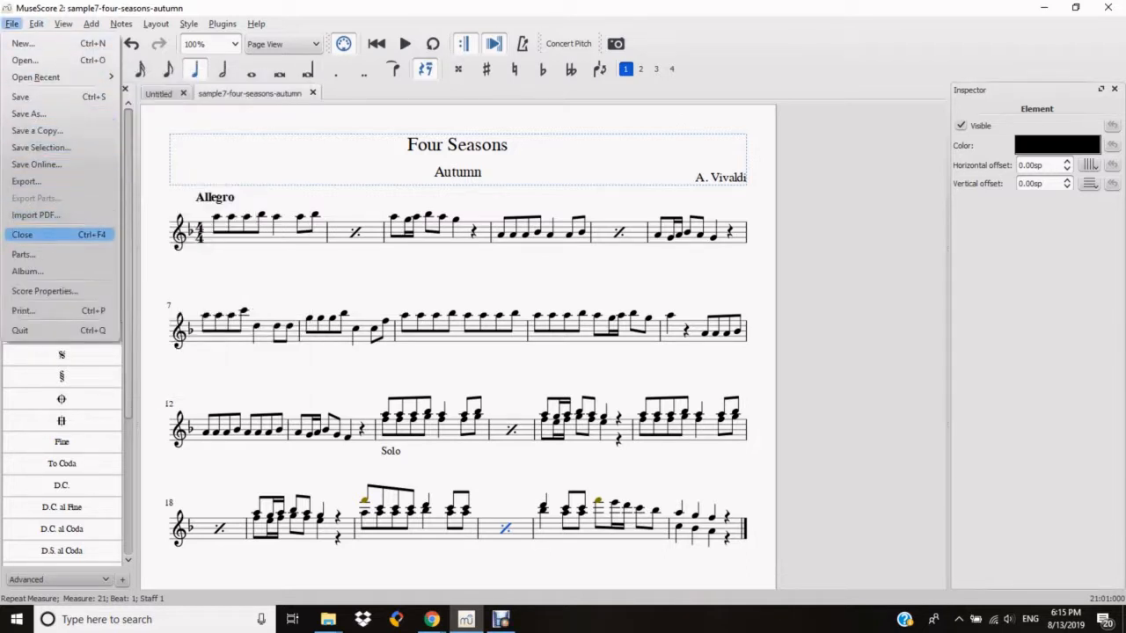
{"action": "left_click", "coordinate": [26, 235]}
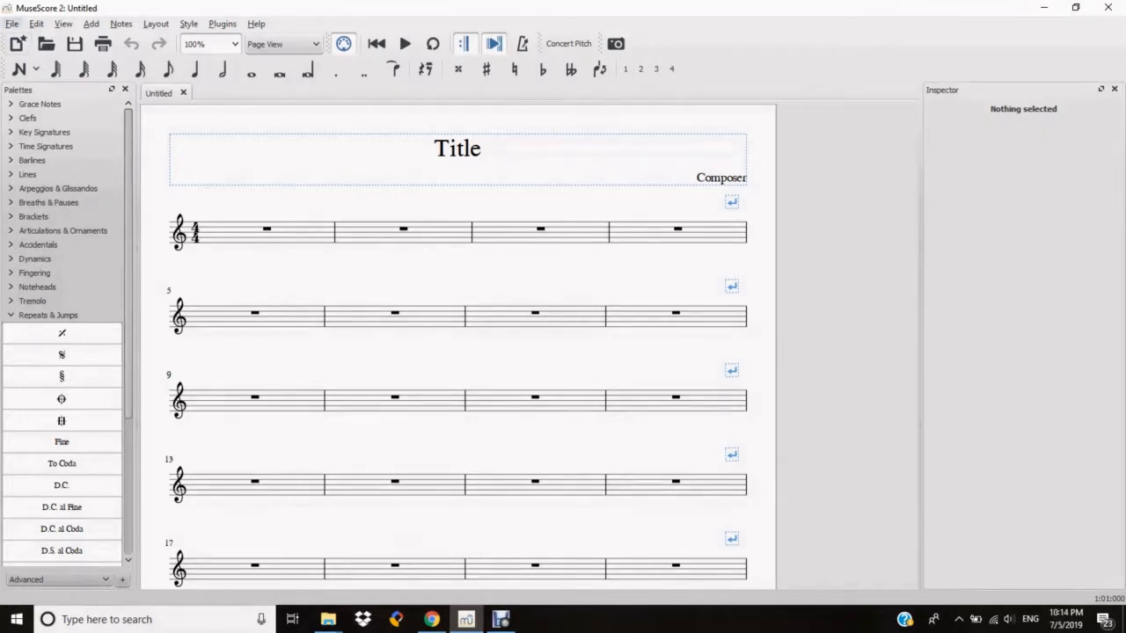
Open the recent score sample5-cbx-sample.mscz
{"action": "left_click", "coordinate": [11, 24]}
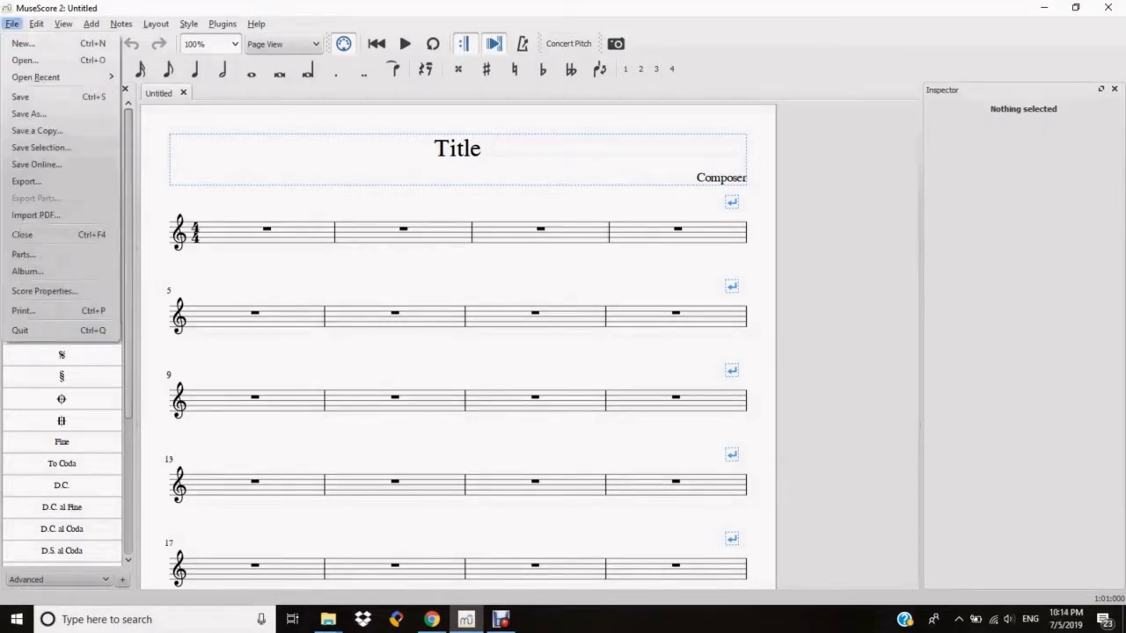
{"action": "mouse_move", "coordinate": [35, 77]}
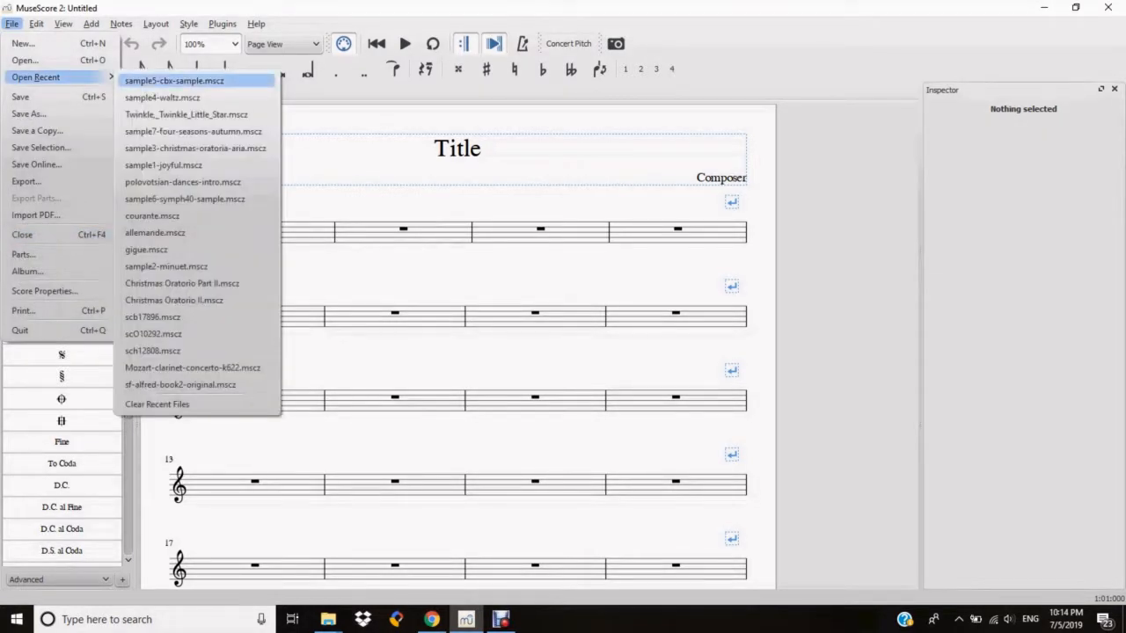
{"action": "left_click", "coordinate": [176, 79]}
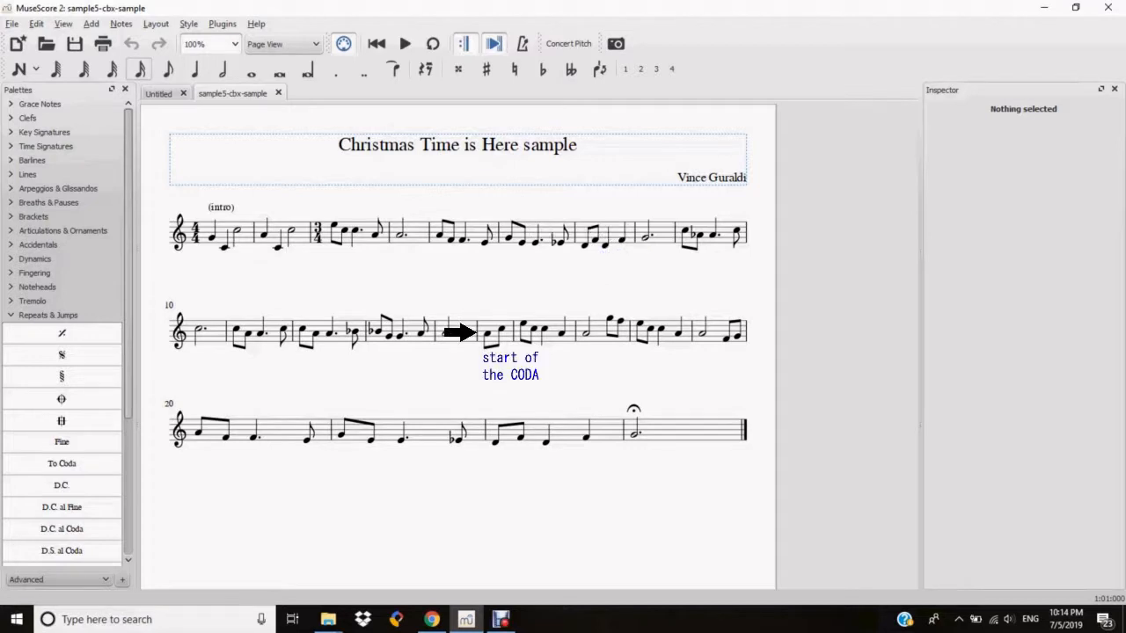
Add a segno marker at the beginning of measure 3, where the 3/4 time signature starts
{"action": "scroll", "coordinate": [66, 334], "scroll_direction": "down", "scroll_amount": 5}
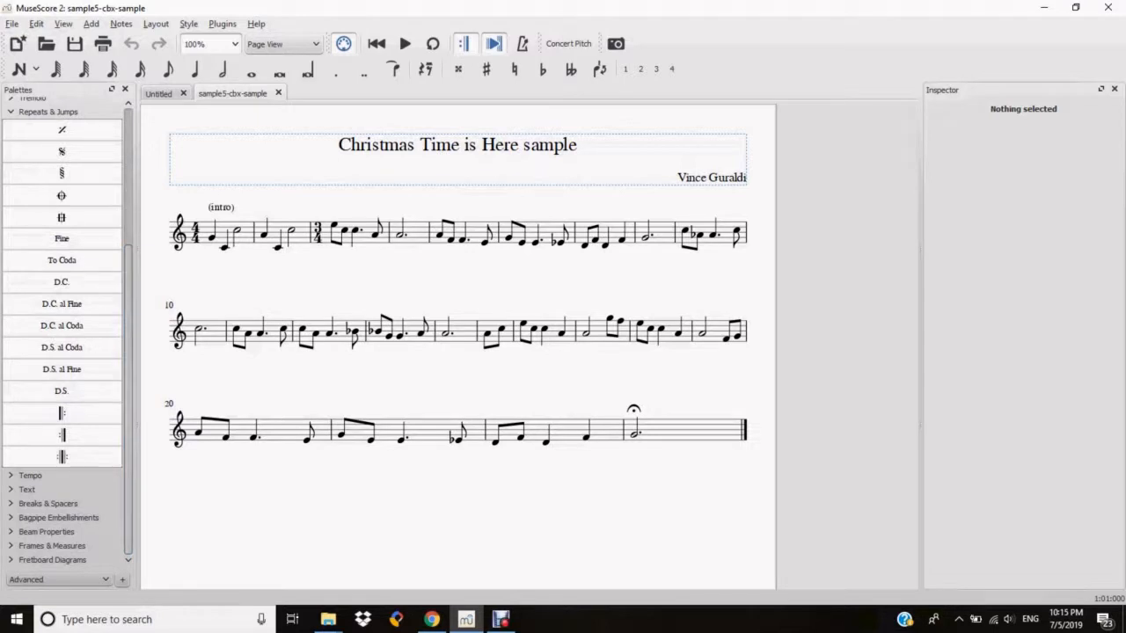
{"action": "left_click", "coordinate": [366, 235]}
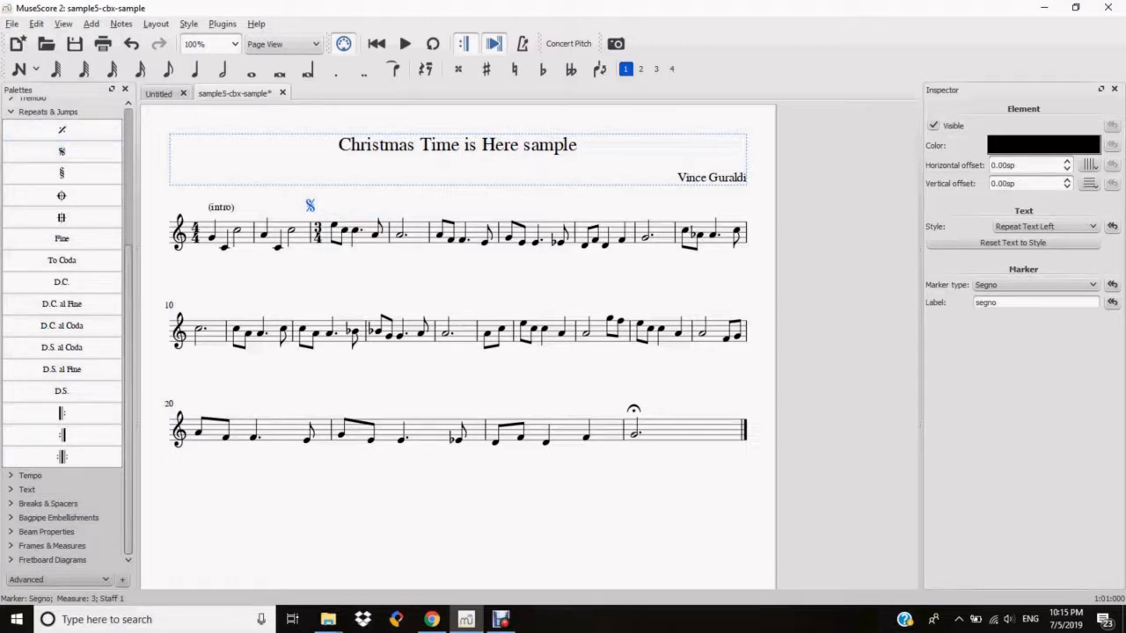
Add a line break after measure 14 so that measure 15 starts a new system
{"action": "left_click", "coordinate": [465, 332]}
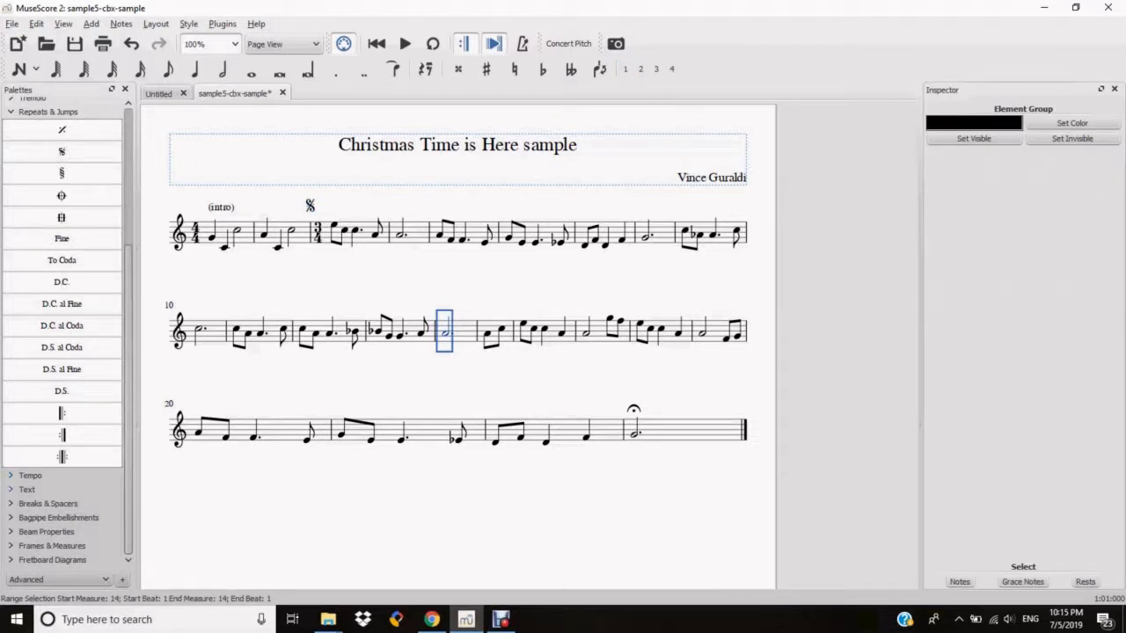
{"action": "left_click", "coordinate": [48, 503]}
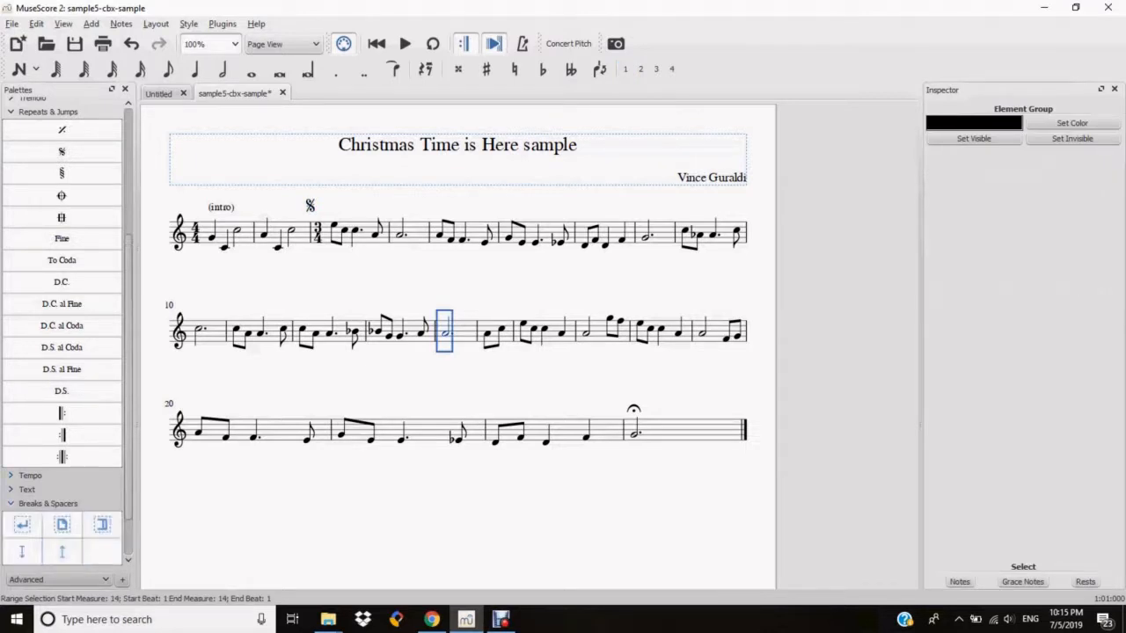
{"action": "left_click", "coordinate": [22, 526]}
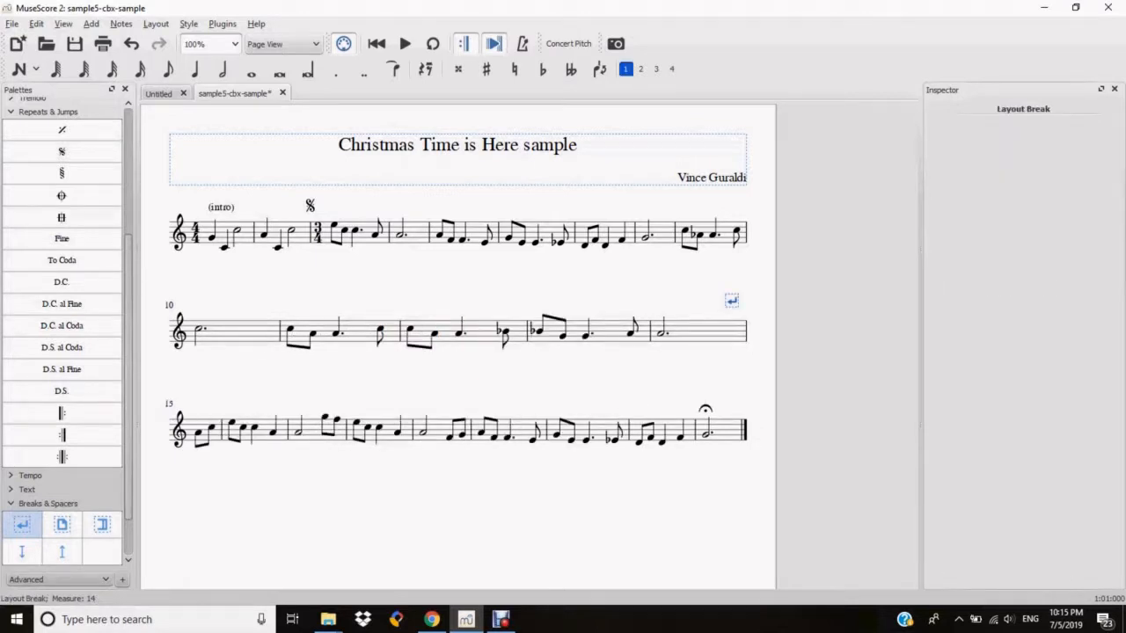
Add a coda marker to measure 15 and shift it slightly so it sits above the treble clef
{"action": "left_click", "coordinate": [205, 433]}
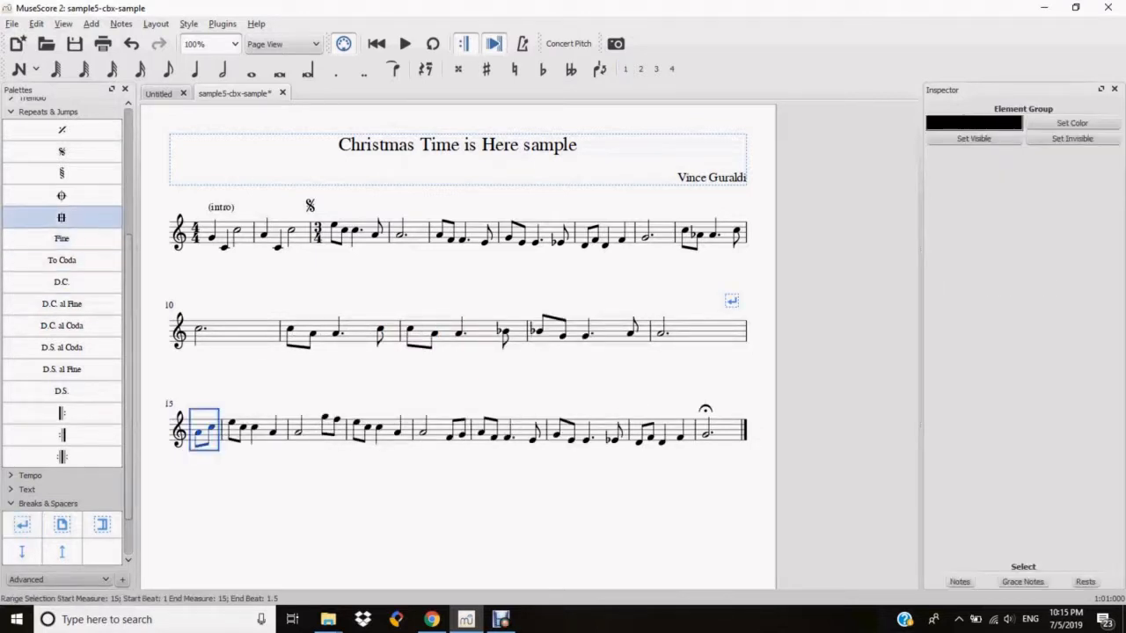
{"action": "double_click", "coordinate": [61, 196]}
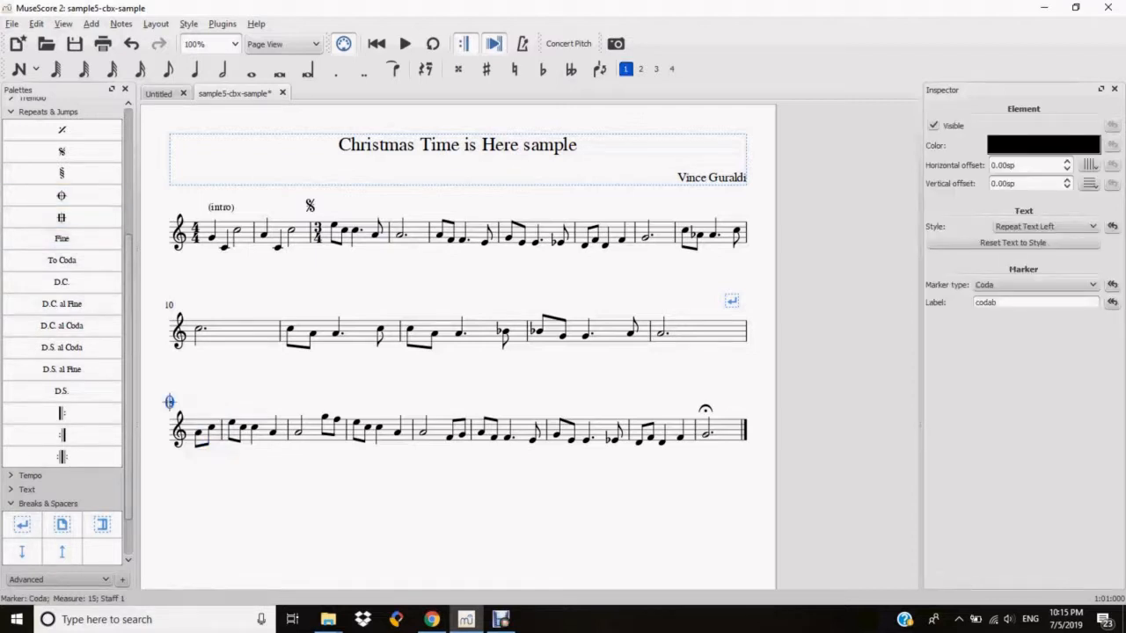
{"action": "left_click_drag", "start_coordinate": [178, 400], "coordinate": [179, 401]}
Add the staff text CODA above the first note of measure 15
{"action": "left_click", "coordinate": [198, 433]}
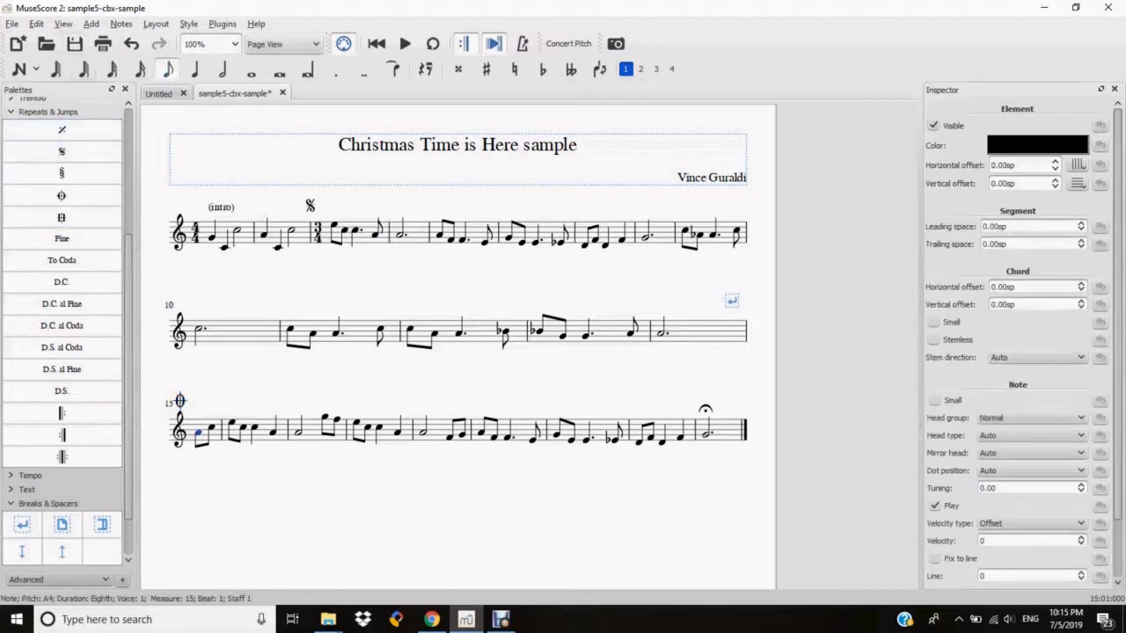
{"action": "left_click", "coordinate": [92, 24]}
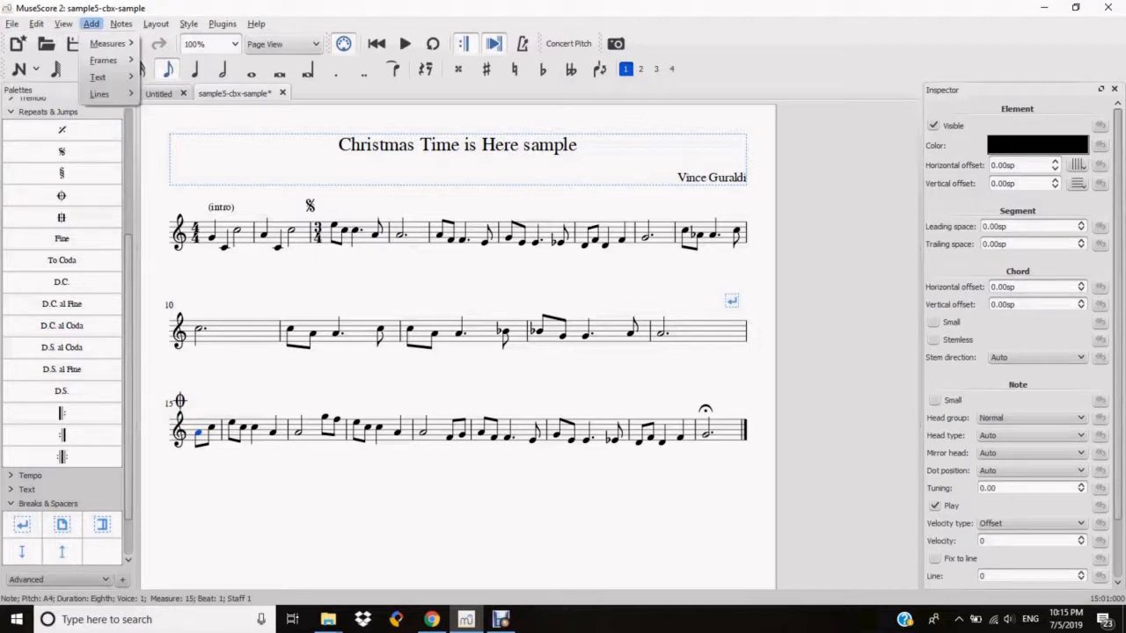
{"action": "mouse_move", "coordinate": [98, 77]}
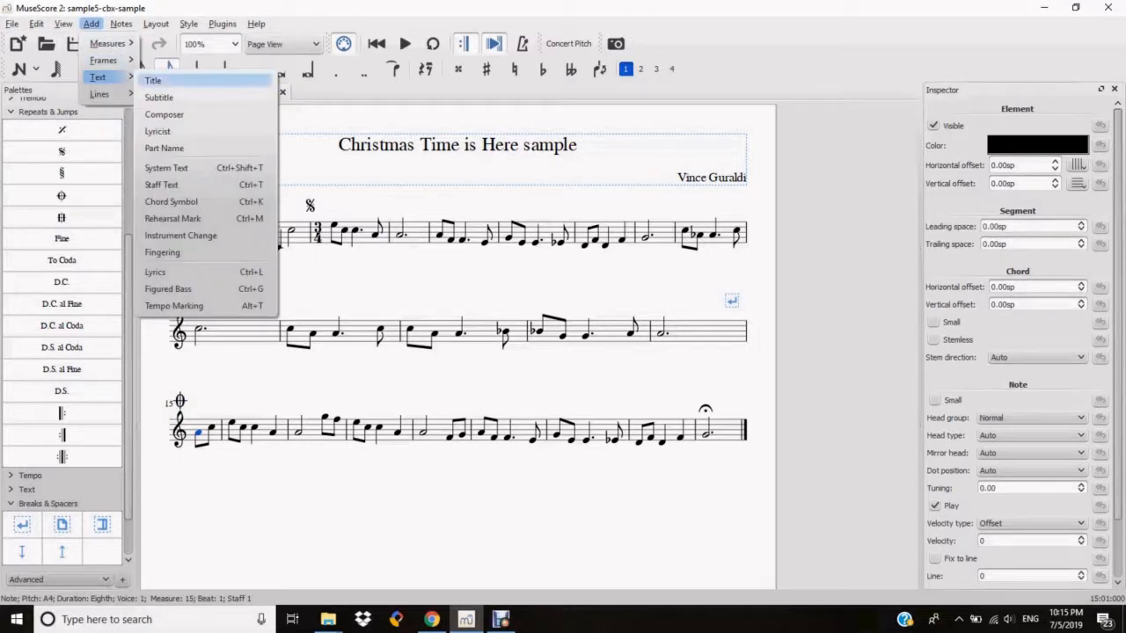
{"action": "left_click", "coordinate": [161, 185]}
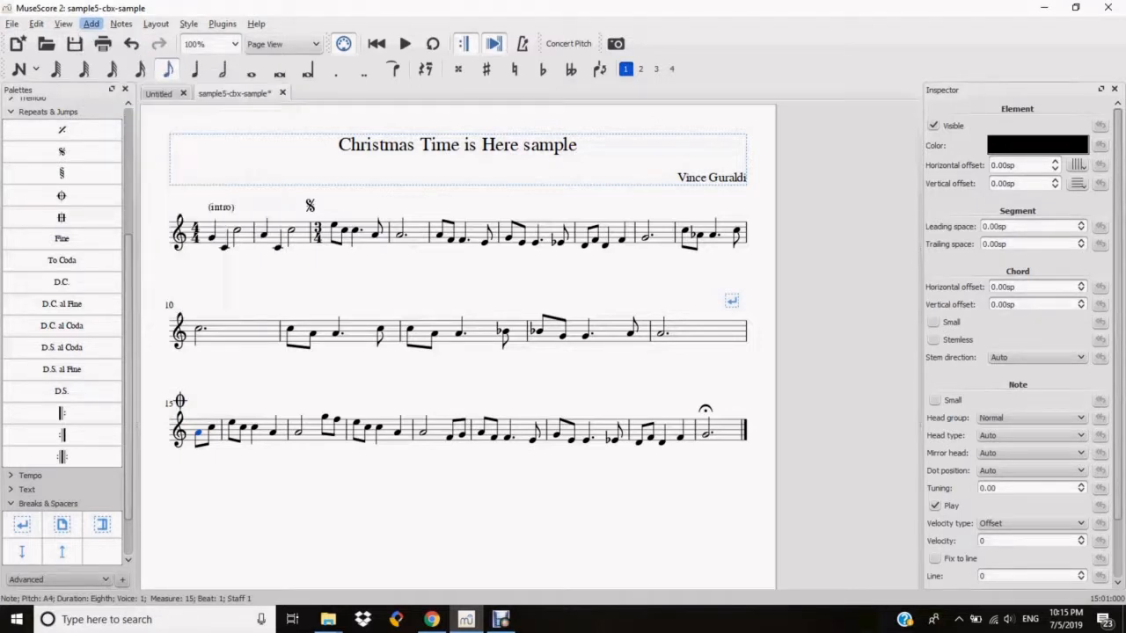
{"action": "type", "text": "CODA"}
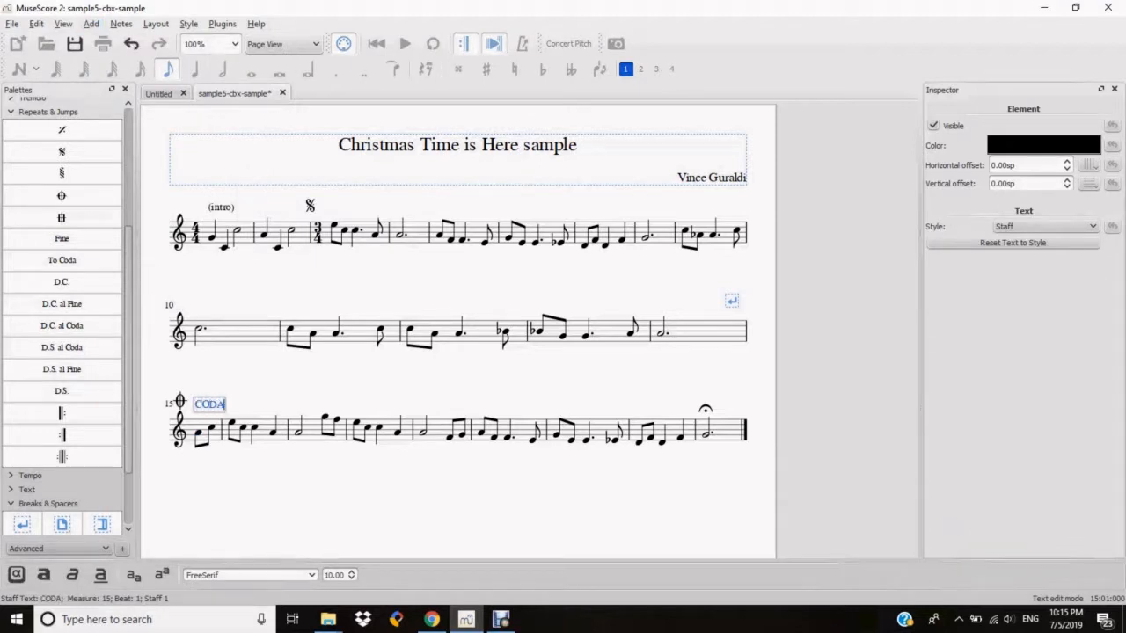
{"action": "left_click", "coordinate": [695, 333]}
Add a D.S. al Coda jump to measure 14 and a To Coda marker to measure 8
{"action": "left_click", "coordinate": [694, 333]}
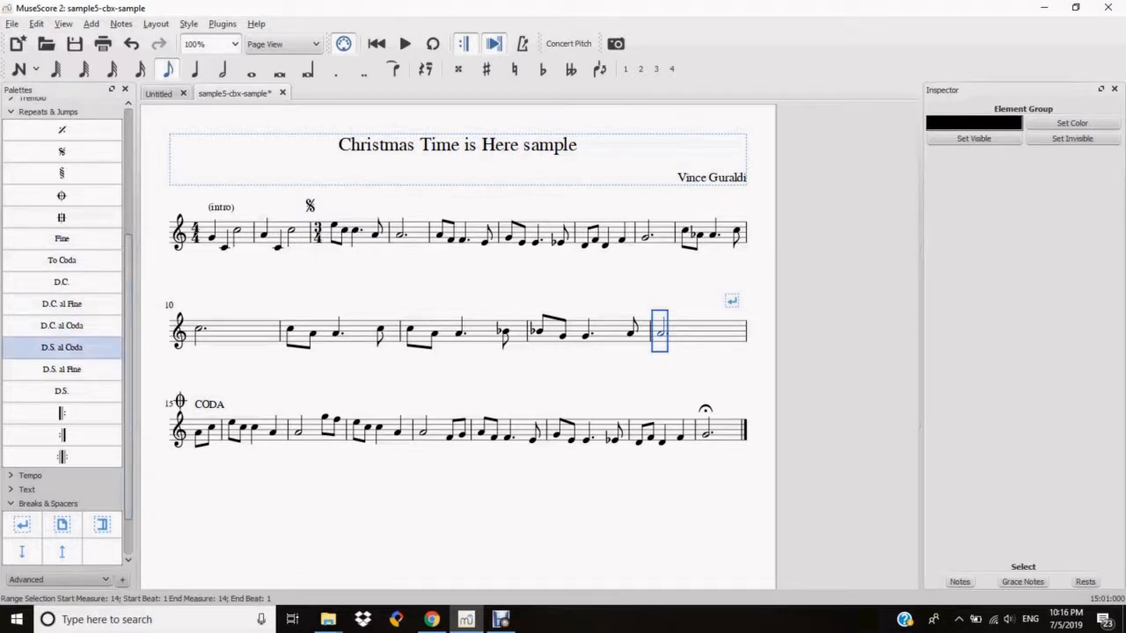
{"action": "double_click", "coordinate": [62, 348]}
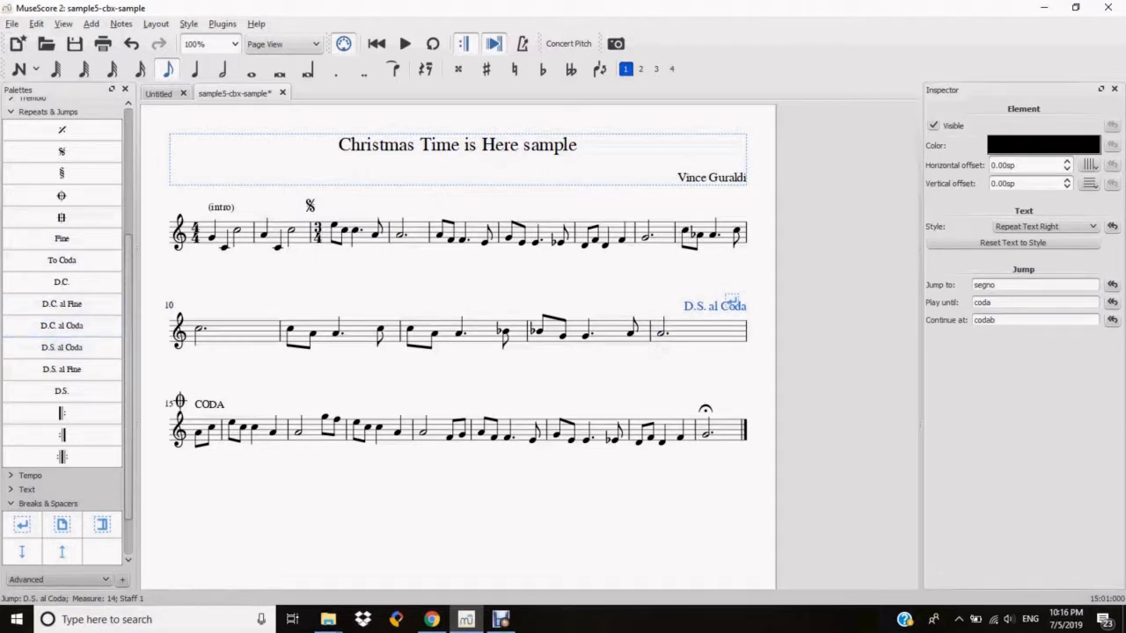
{"action": "left_click", "coordinate": [662, 233]}
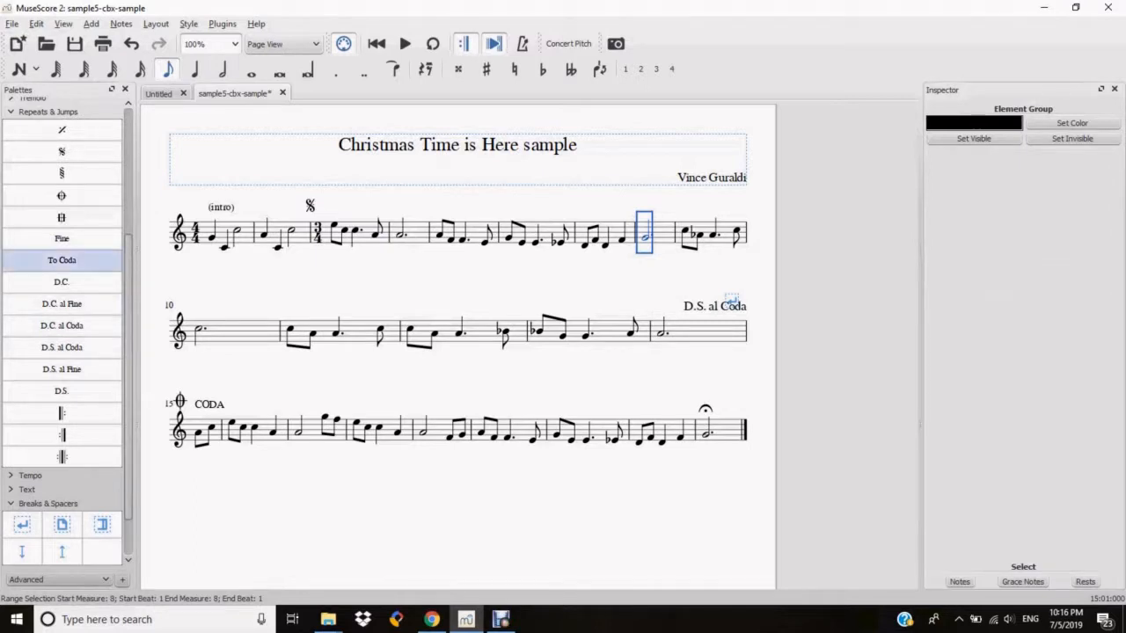
{"action": "double_click", "coordinate": [62, 260]}
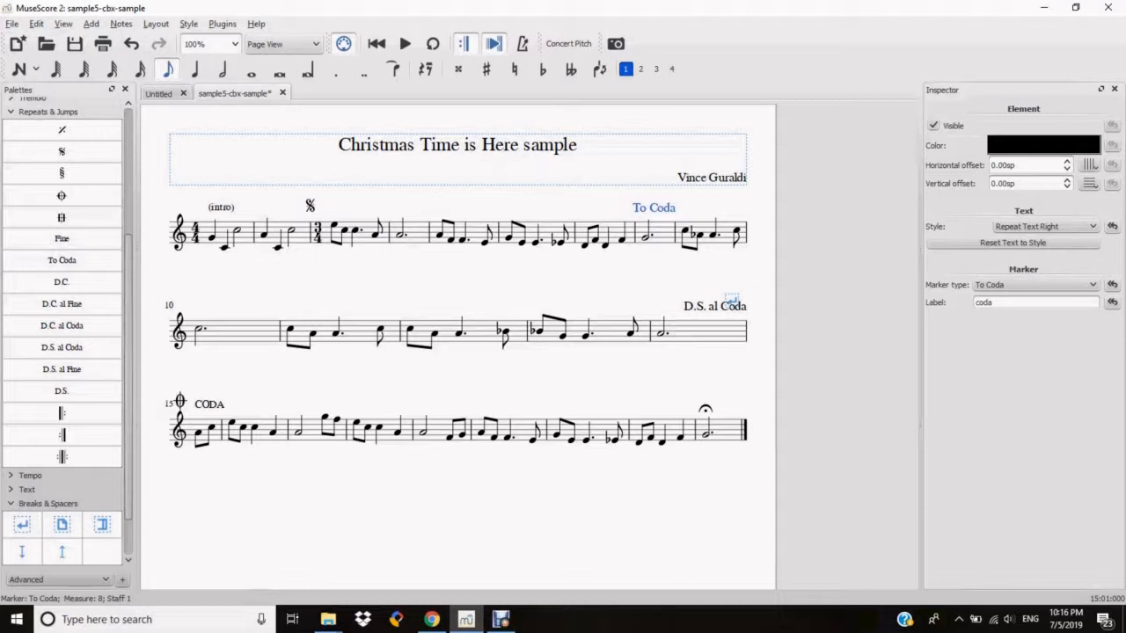
Move the To Coda and D.S. al Coda texts just below their staves and play back the score
{"action": "left_click_drag", "start_coordinate": [653, 207], "coordinate": [656, 252]}
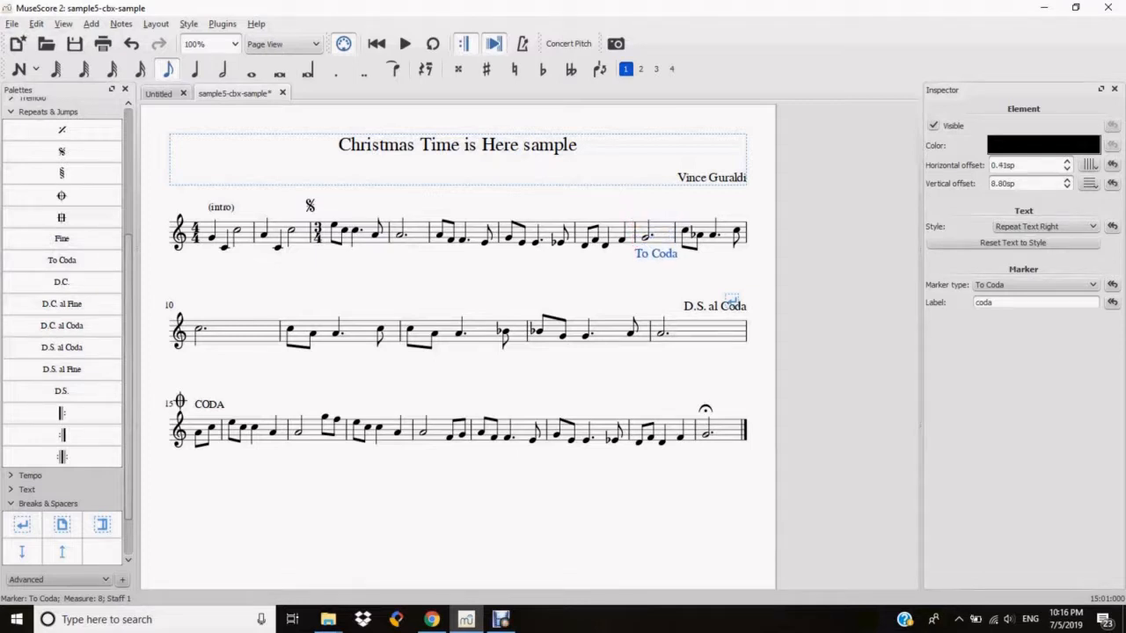
{"action": "left_click_drag", "start_coordinate": [715, 305], "coordinate": [714, 350]}
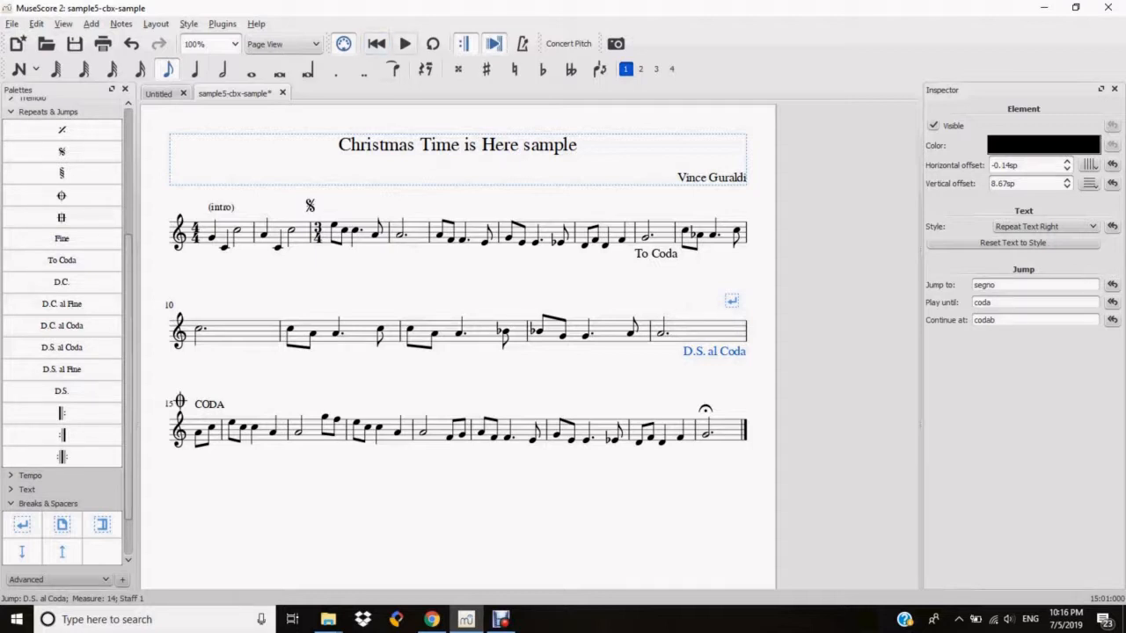
{"action": "left_click", "coordinate": [405, 43]}
Save the Christmas Time is Here score and close it
{"action": "left_click", "coordinate": [74, 43]}
{"action": "left_click", "coordinate": [12, 23]}
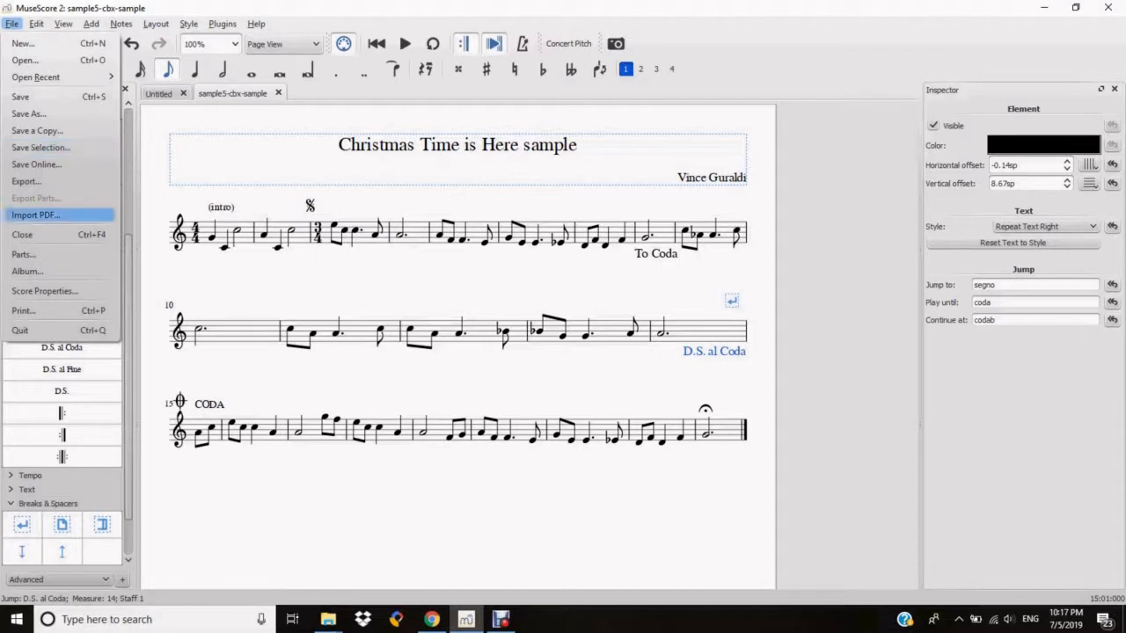
{"action": "left_click", "coordinate": [26, 235]}
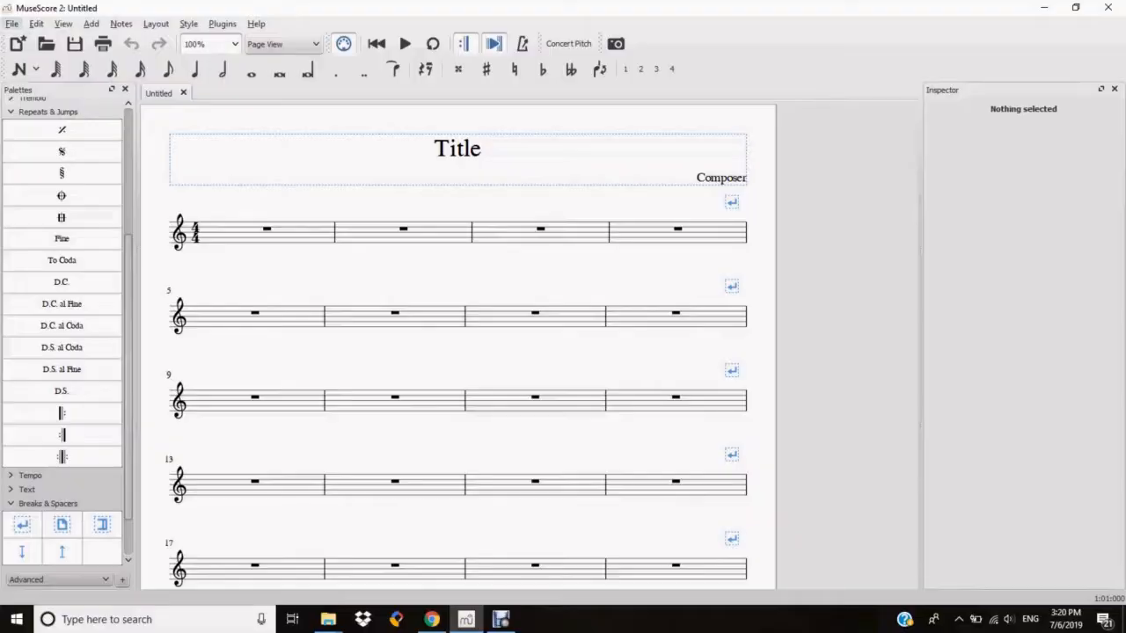
Open the recent score sample6-symph40-sample.mscz
{"action": "key", "text": "alt+f"}
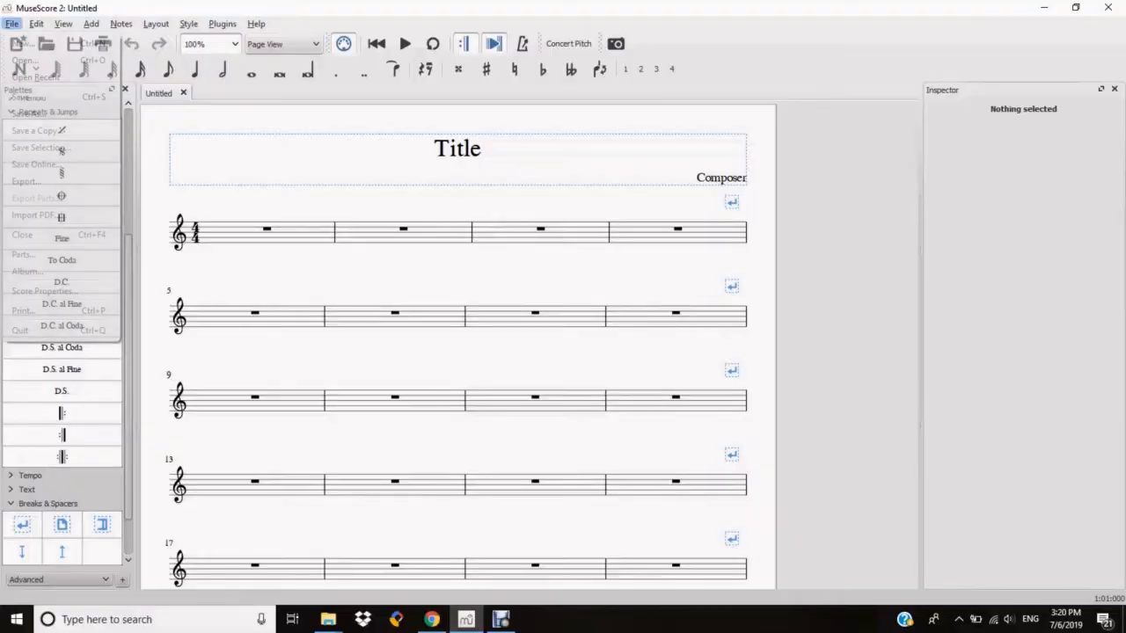
{"action": "key", "text": "Down"}
{"action": "key", "text": "Right"}
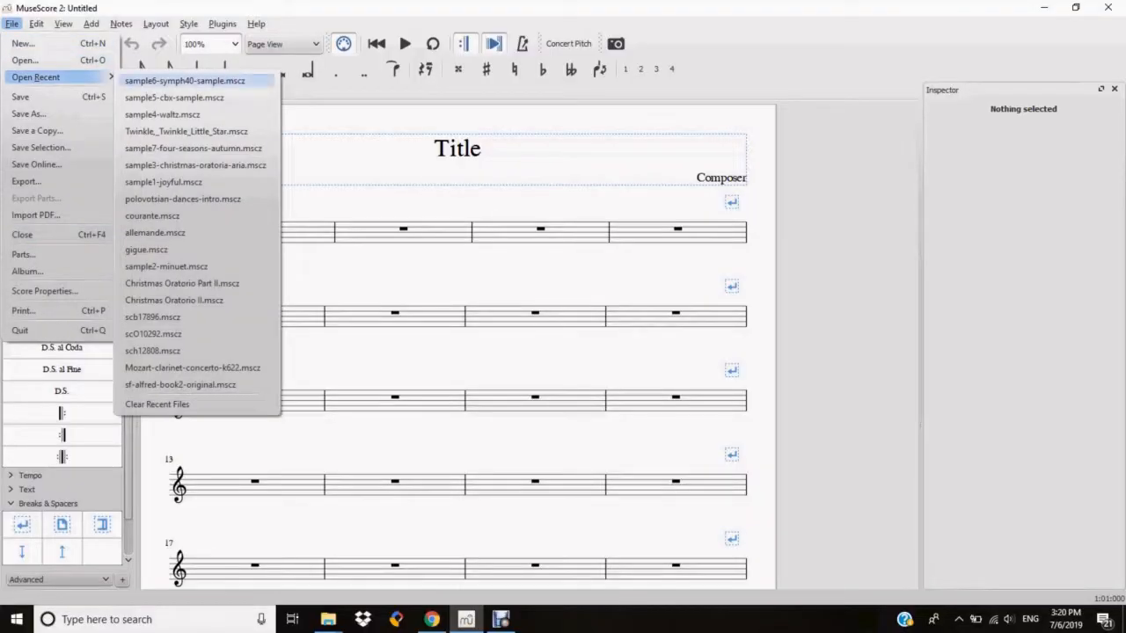
{"action": "key", "text": "Return"}
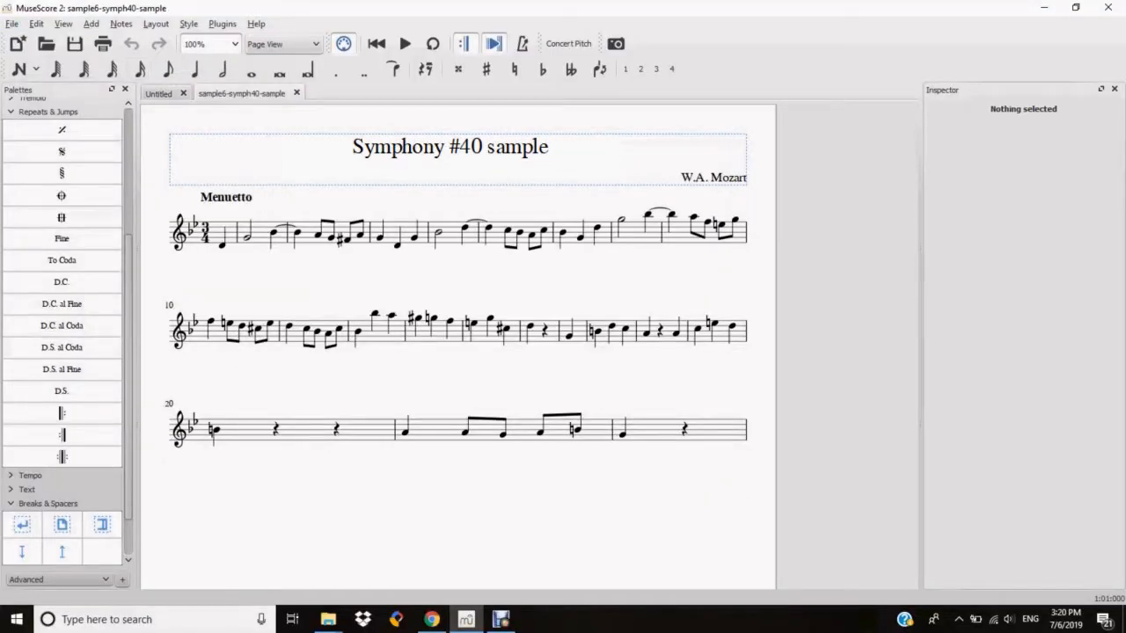
Add a line break after measure 15 and the staff text TRIO above the first note of measure 16
{"action": "left_click", "coordinate": [537, 336]}
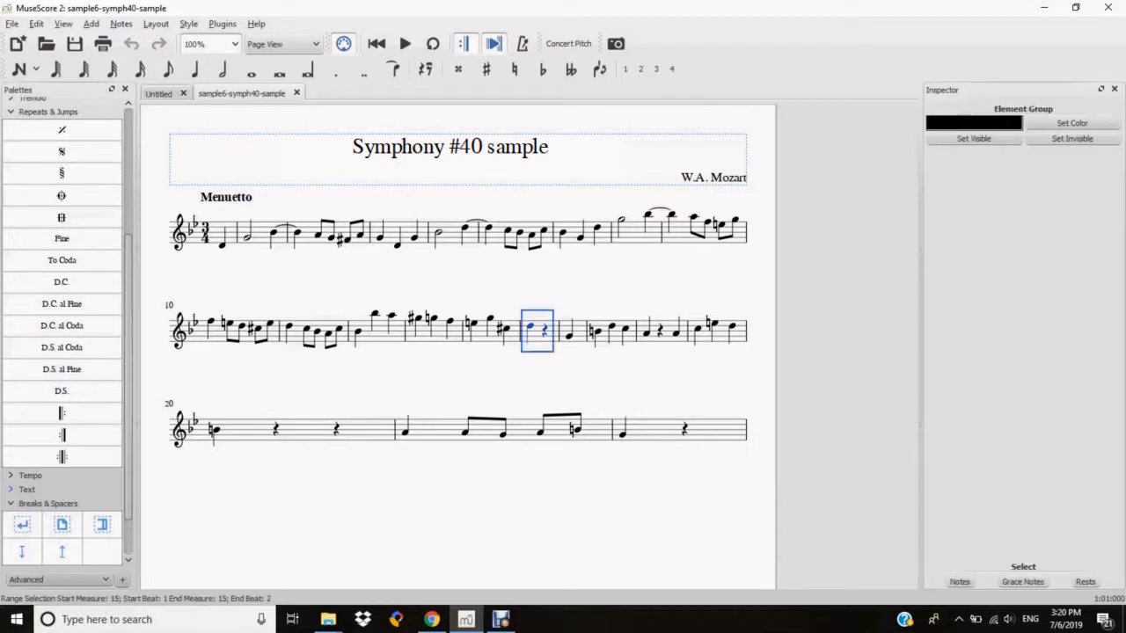
{"action": "left_click", "coordinate": [23, 524]}
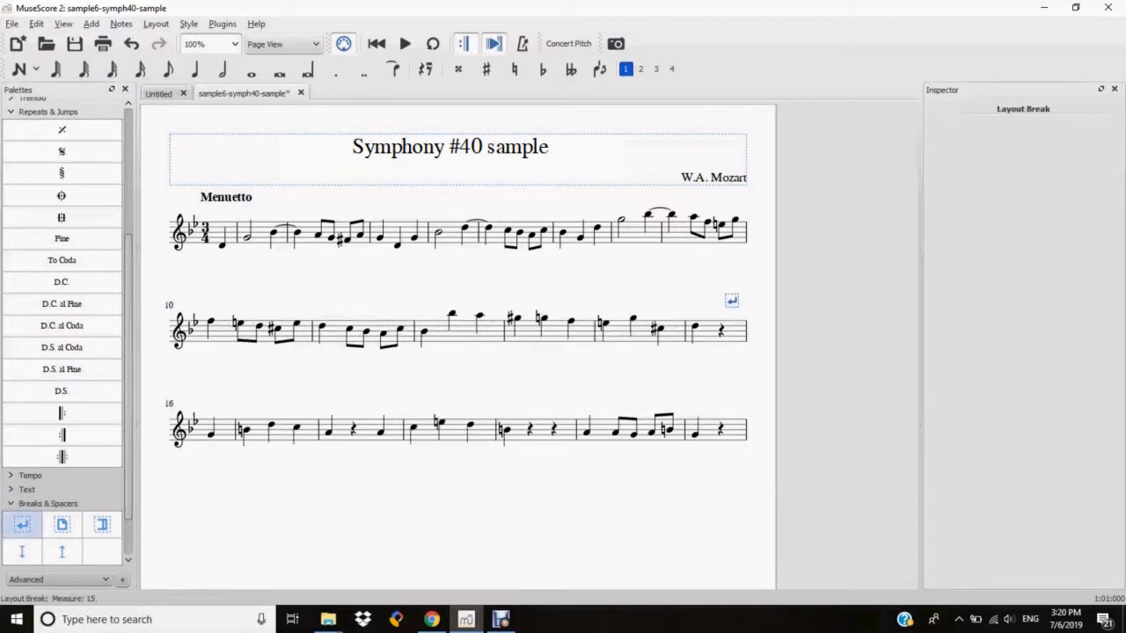
{"action": "left_click", "coordinate": [211, 434]}
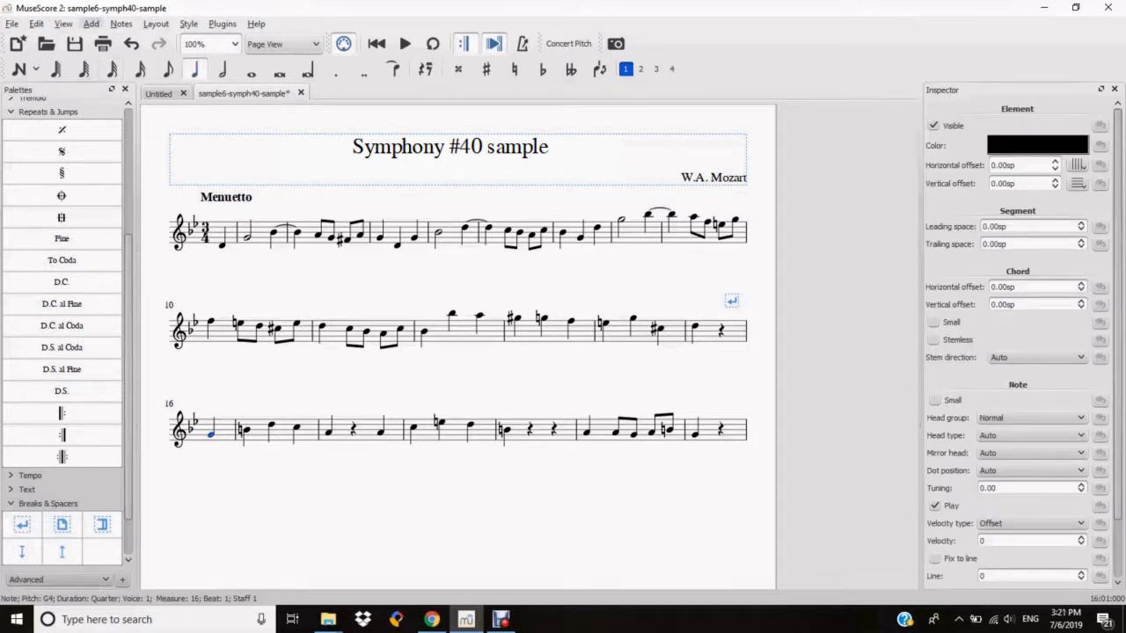
{"action": "left_click", "coordinate": [91, 24]}
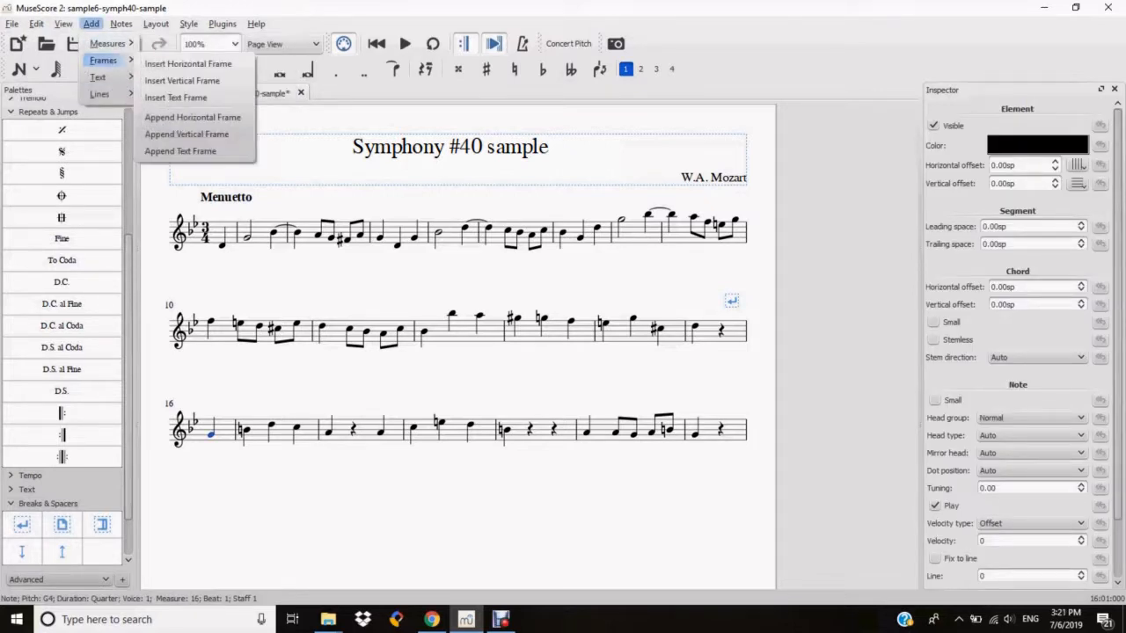
{"action": "mouse_move", "coordinate": [98, 76]}
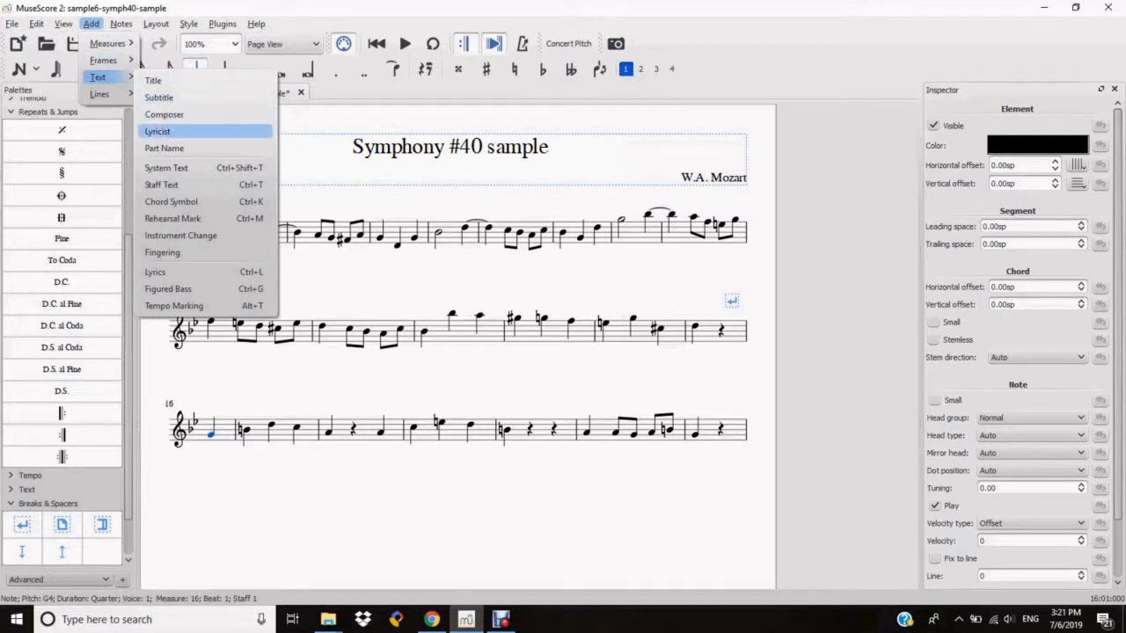
{"action": "left_click", "coordinate": [167, 185]}
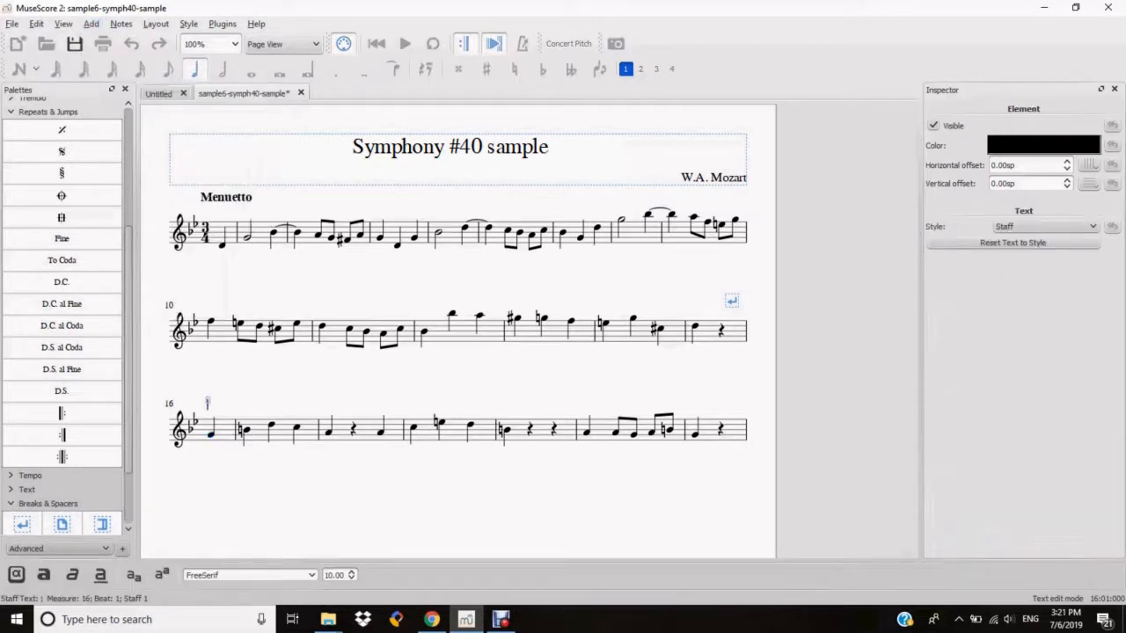
{"action": "type", "text": "TRIO"}
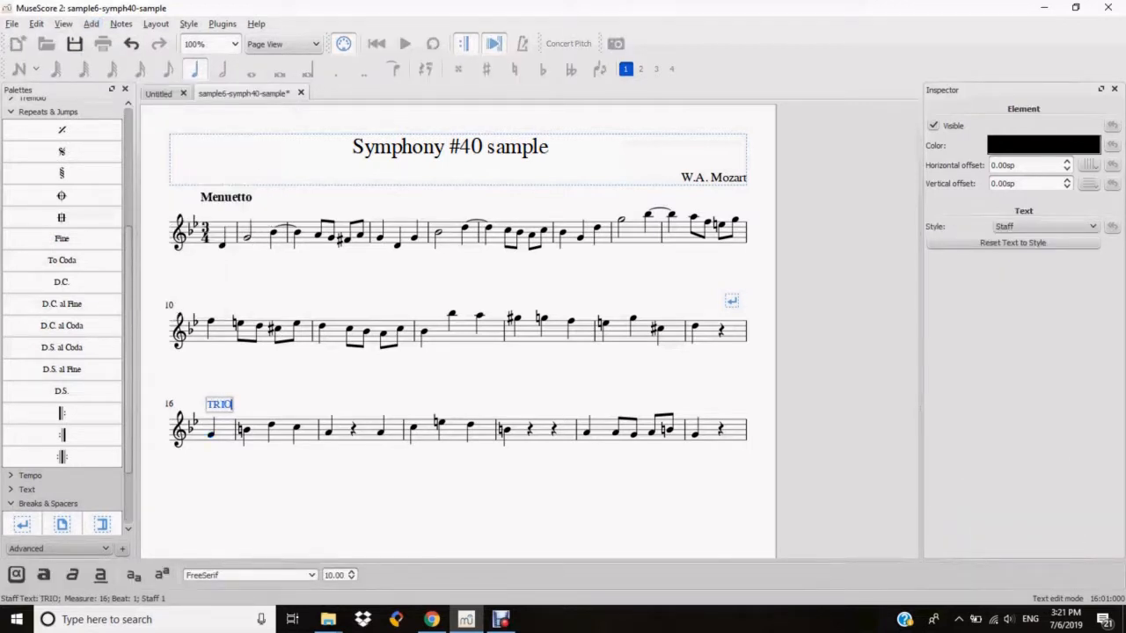
Add an end-start repeat barline after measure 15 and an end repeat barline at the final measure
{"action": "left_click", "coordinate": [708, 331]}
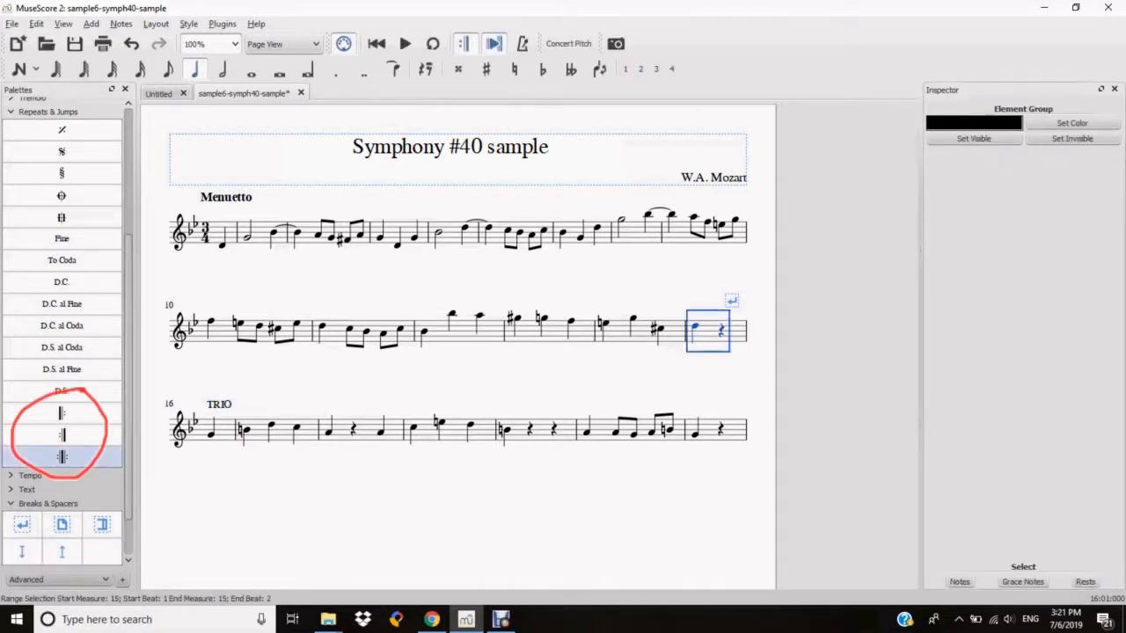
{"action": "double_click", "coordinate": [62, 457]}
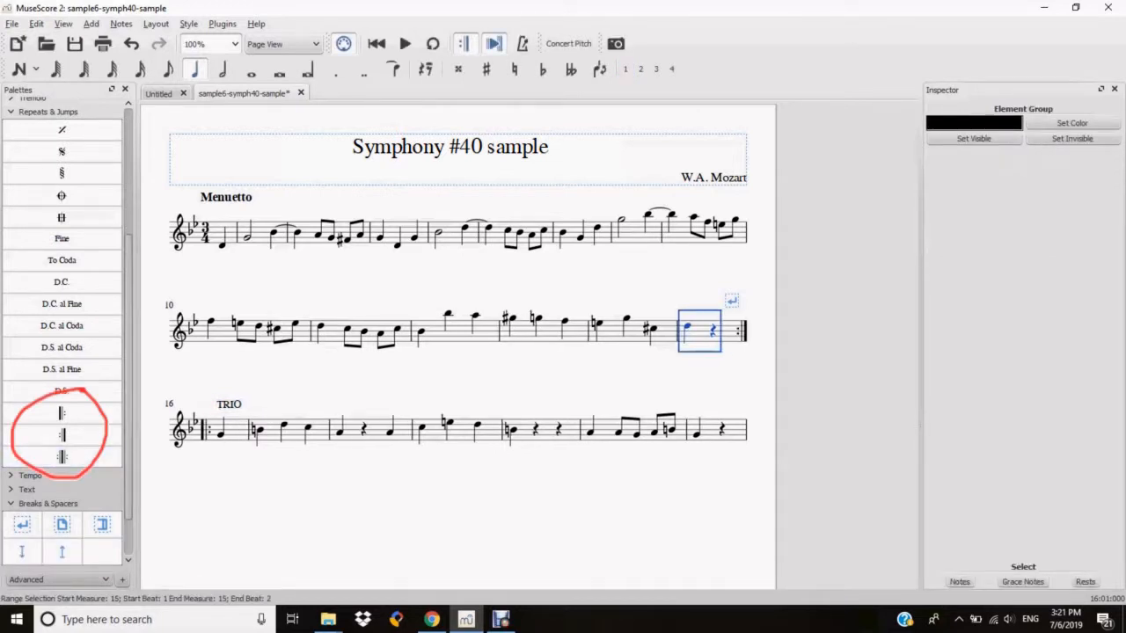
{"action": "left_click", "coordinate": [736, 430]}
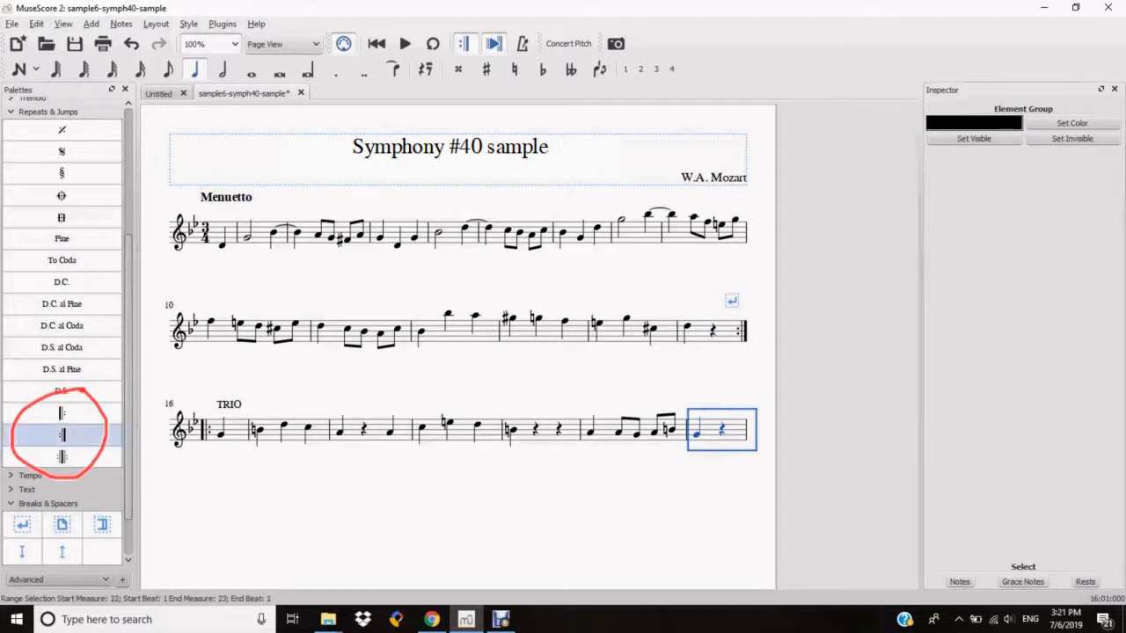
{"action": "double_click", "coordinate": [61, 434]}
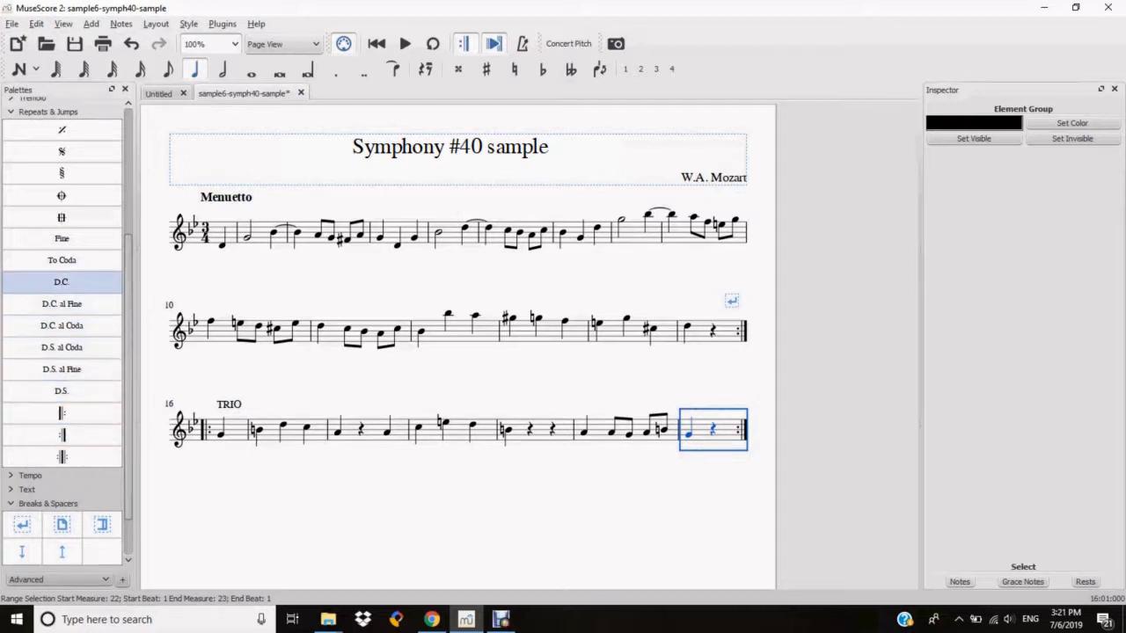
Add a D.C. al Fine jump to the final measure and a Fine marker to measure 15
{"action": "double_click", "coordinate": [62, 304]}
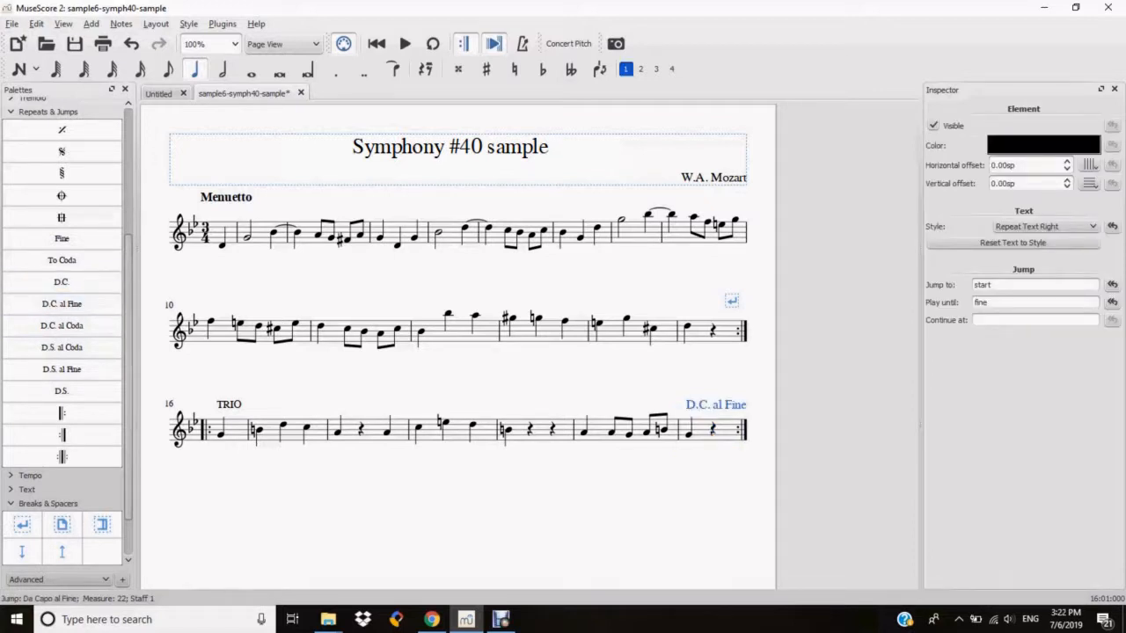
{"action": "left_click", "coordinate": [699, 339]}
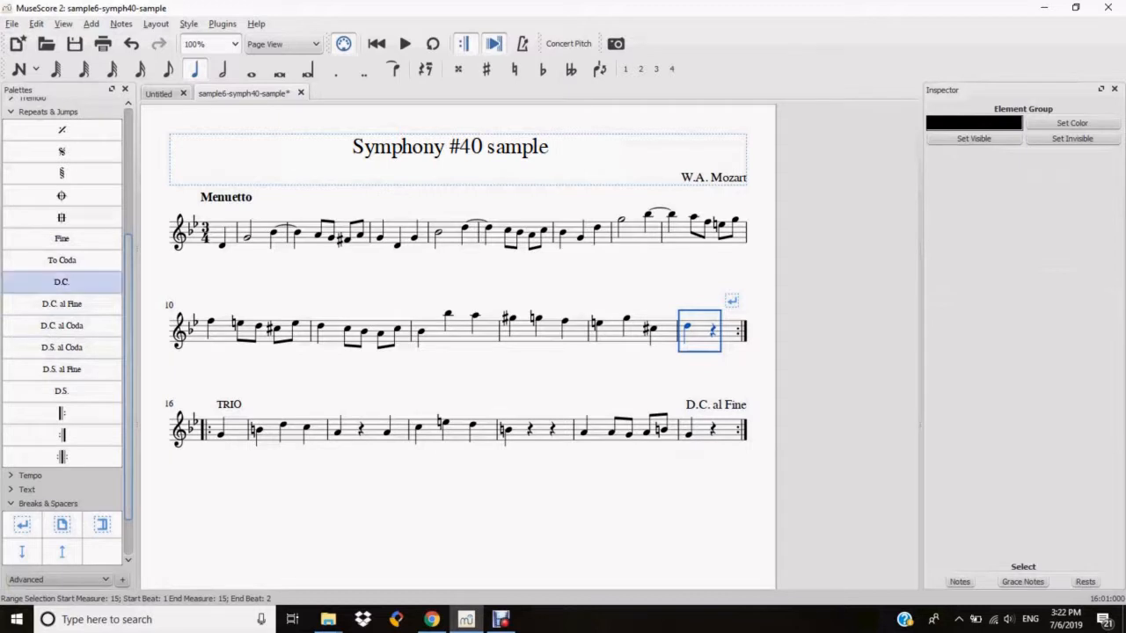
{"action": "double_click", "coordinate": [61, 239]}
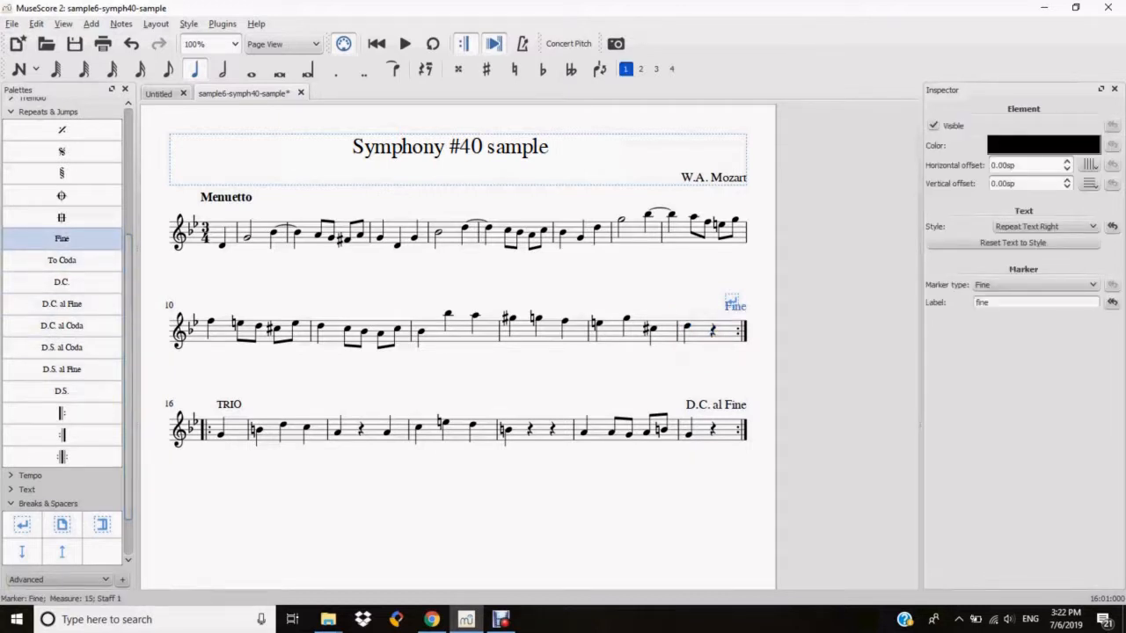
Move the Fine marker and the D.C. al Fine jump below their staves and make both invisible
{"action": "left_click_drag", "start_coordinate": [735, 307], "coordinate": [733, 351]}
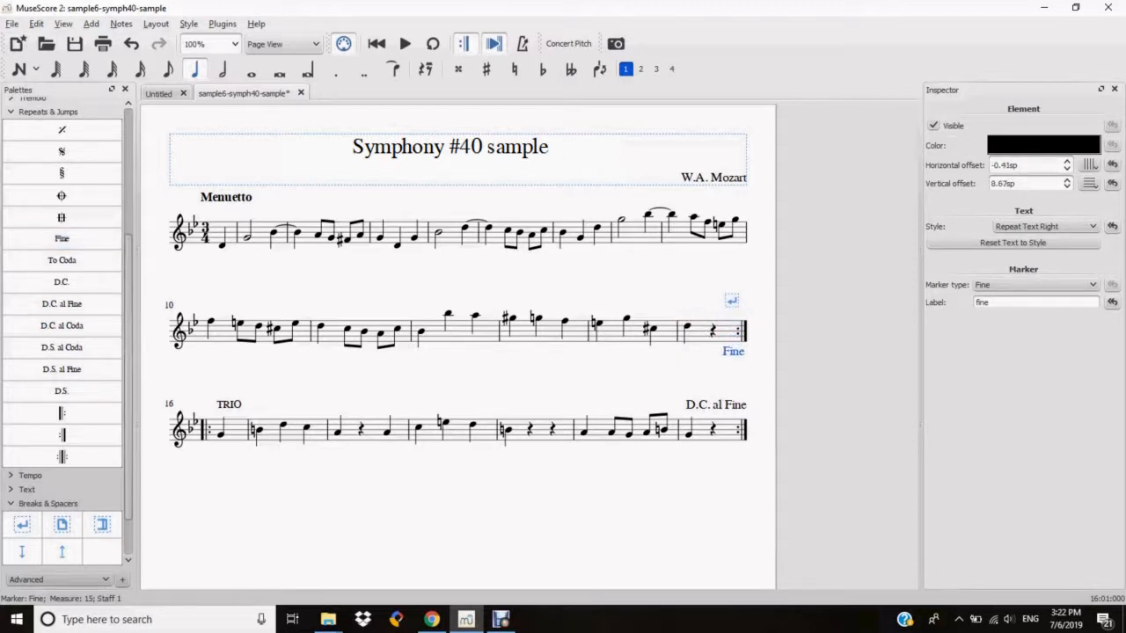
{"action": "left_click_drag", "start_coordinate": [716, 405], "coordinate": [714, 453]}
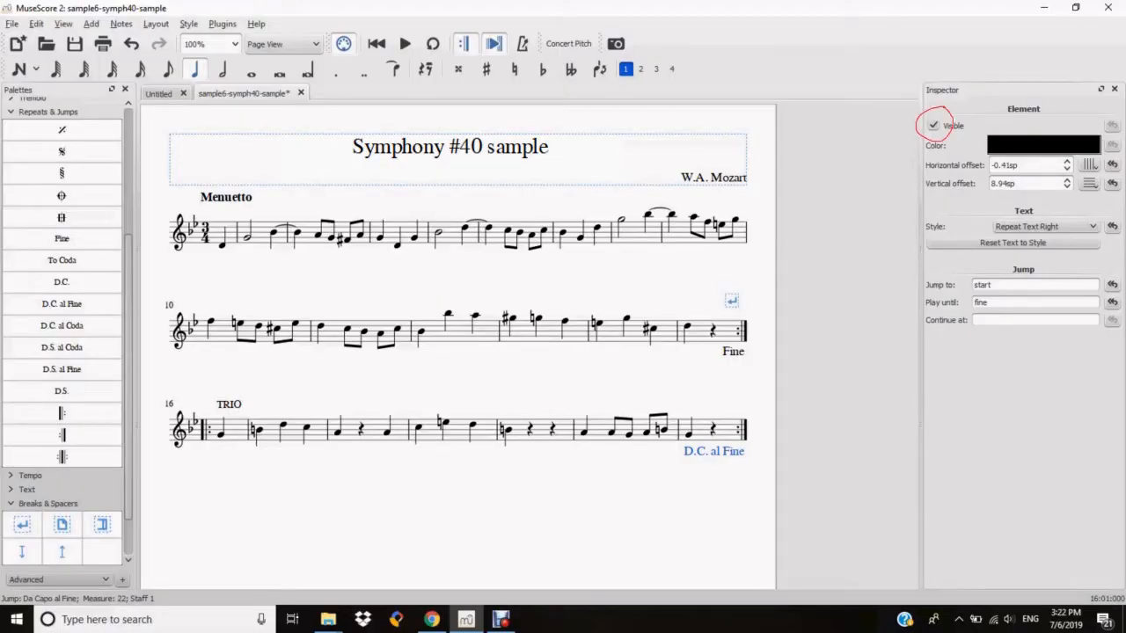
{"action": "left_click", "coordinate": [933, 125]}
{"action": "left_click", "coordinate": [733, 352]}
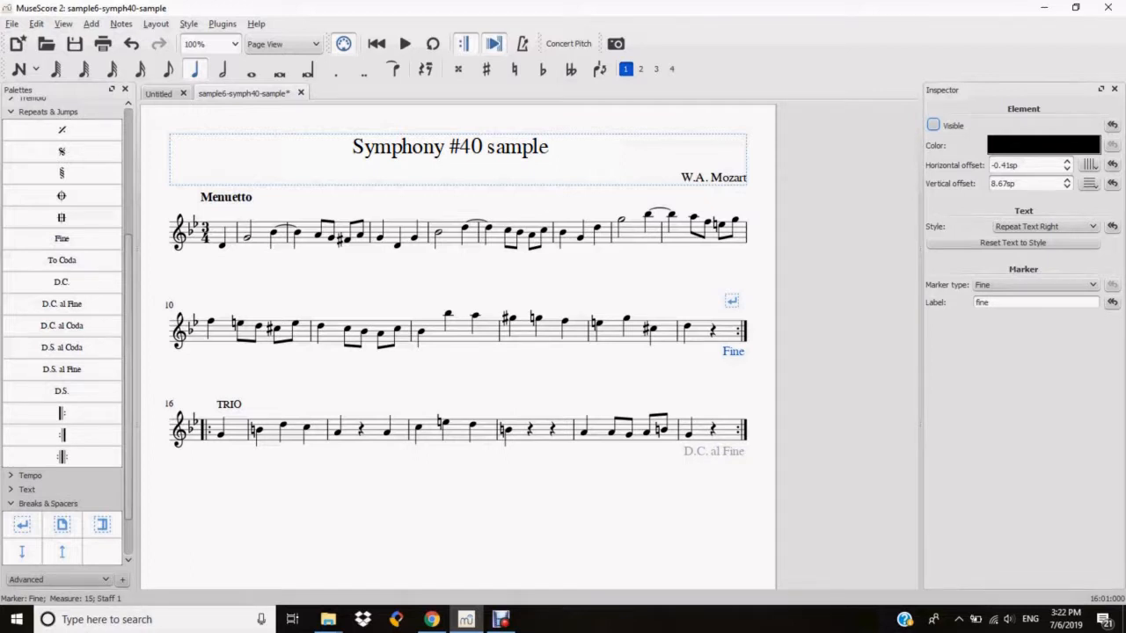
{"action": "key", "text": "space"}
Save the Symphony #40 sample score and close it
{"action": "key", "text": "ctrl+s"}
{"action": "left_click", "coordinate": [11, 23]}
{"action": "mouse_move", "coordinate": [36, 77]}
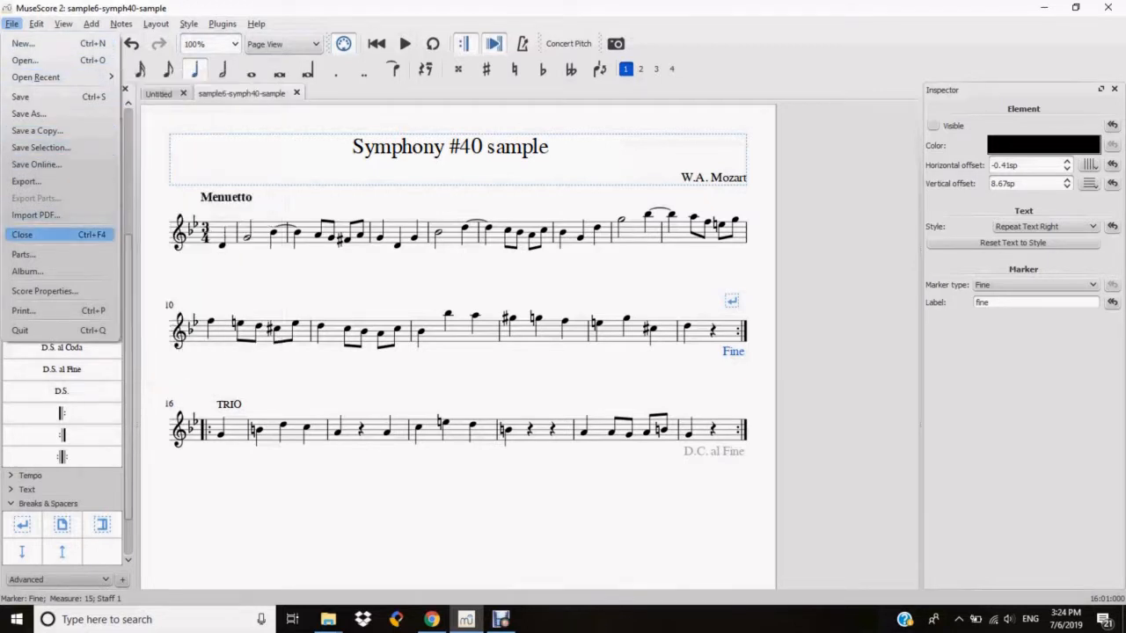
{"action": "left_click", "coordinate": [22, 235]}
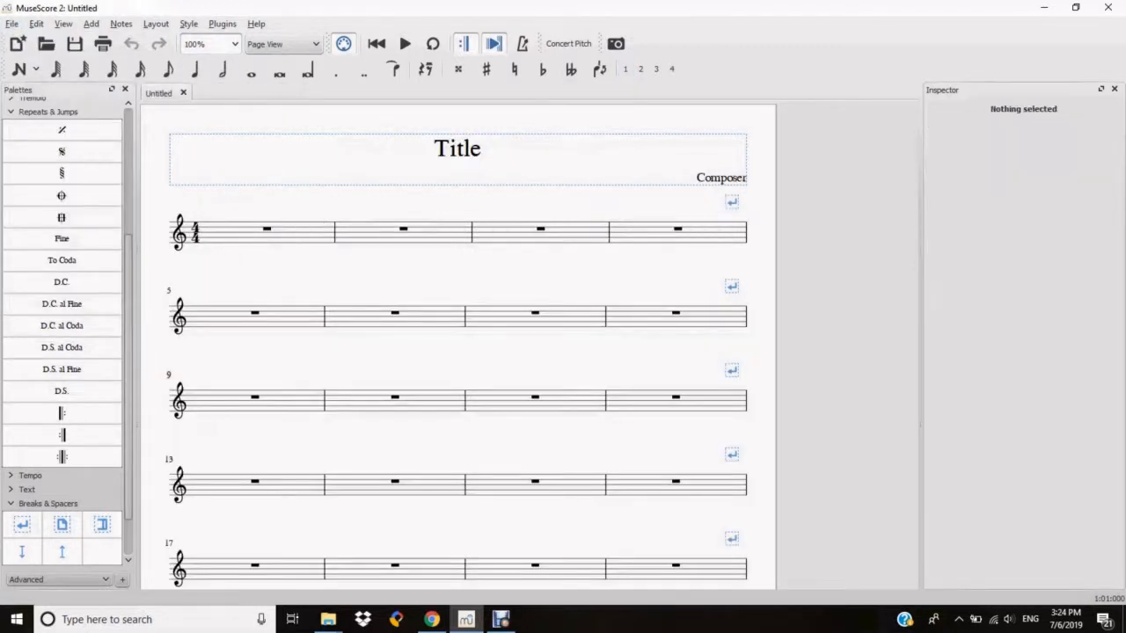
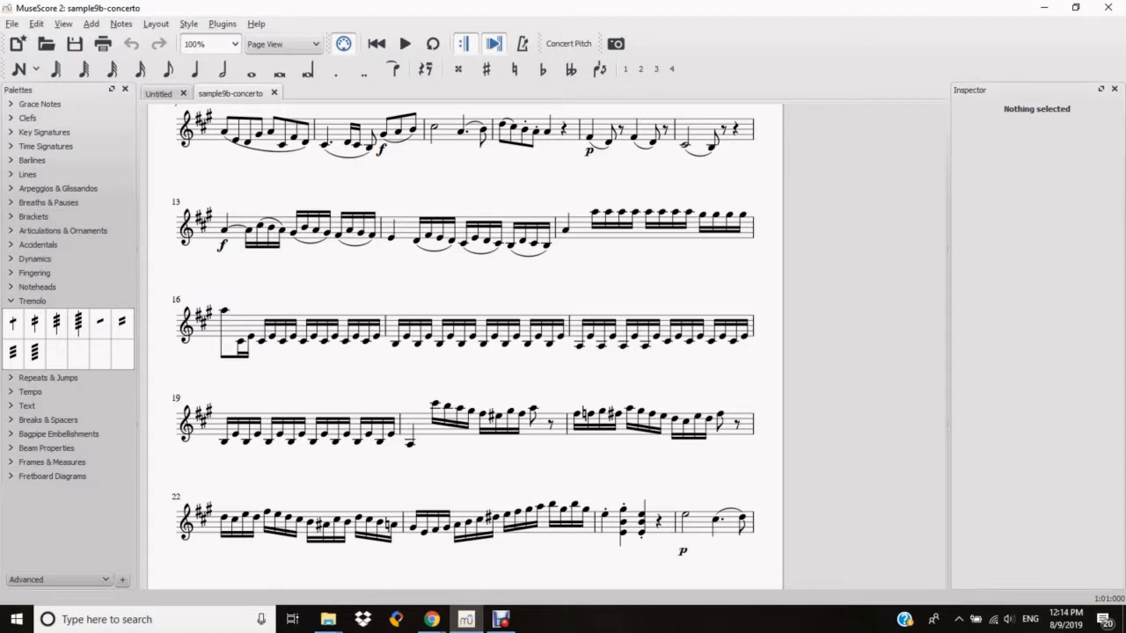
Replace beats 3 and 4 of measure 16 with quarter notes C♯4 and E4 joined by a two-stroke tremolo between notes
{"action": "key", "text": "n"}
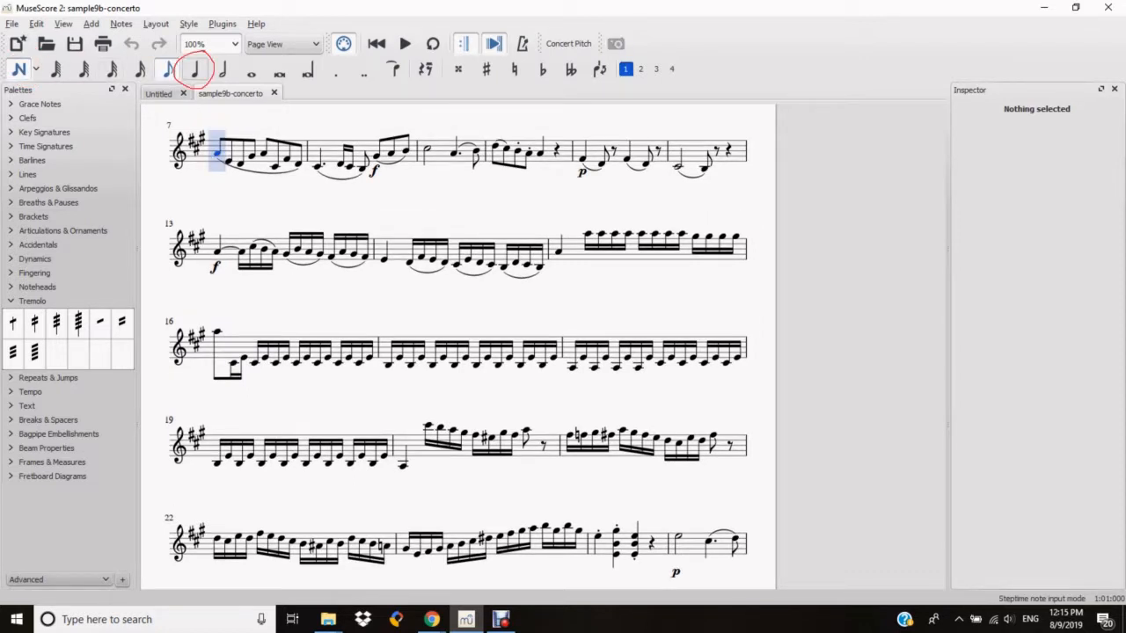
{"action": "key", "text": "5"}
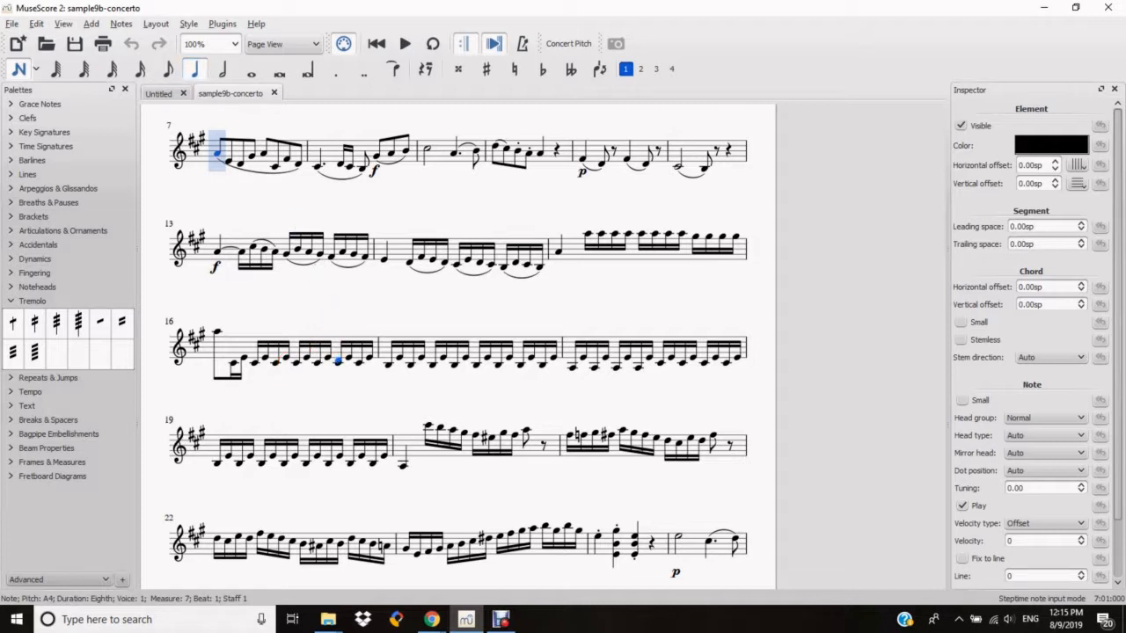
{"action": "left_click", "coordinate": [338, 357]}
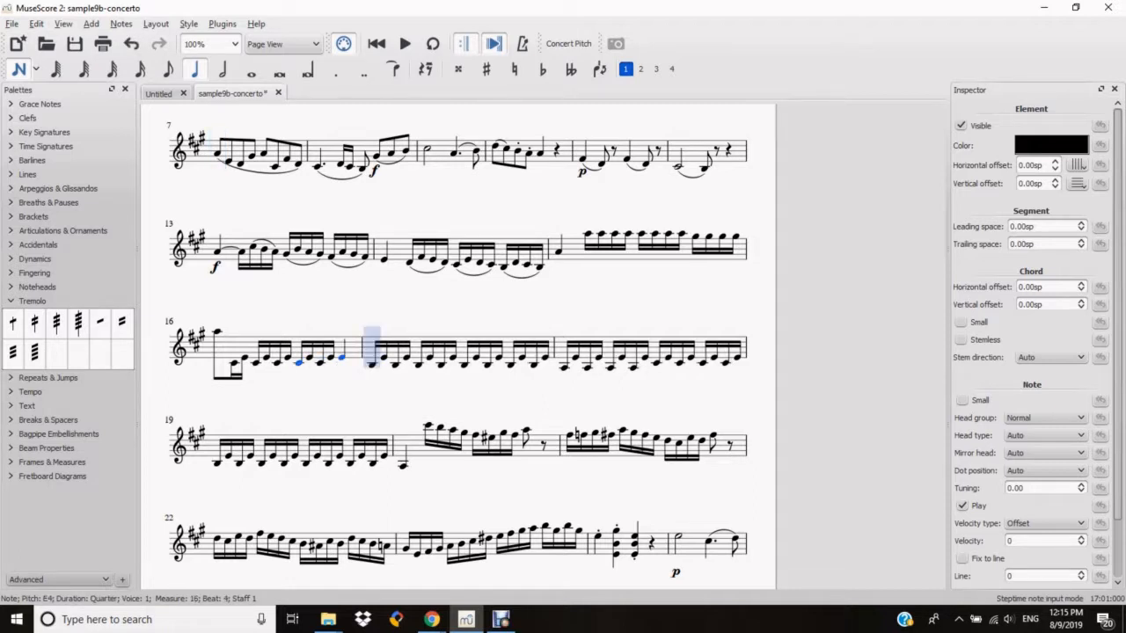
{"action": "key", "text": "ctrl+z"}
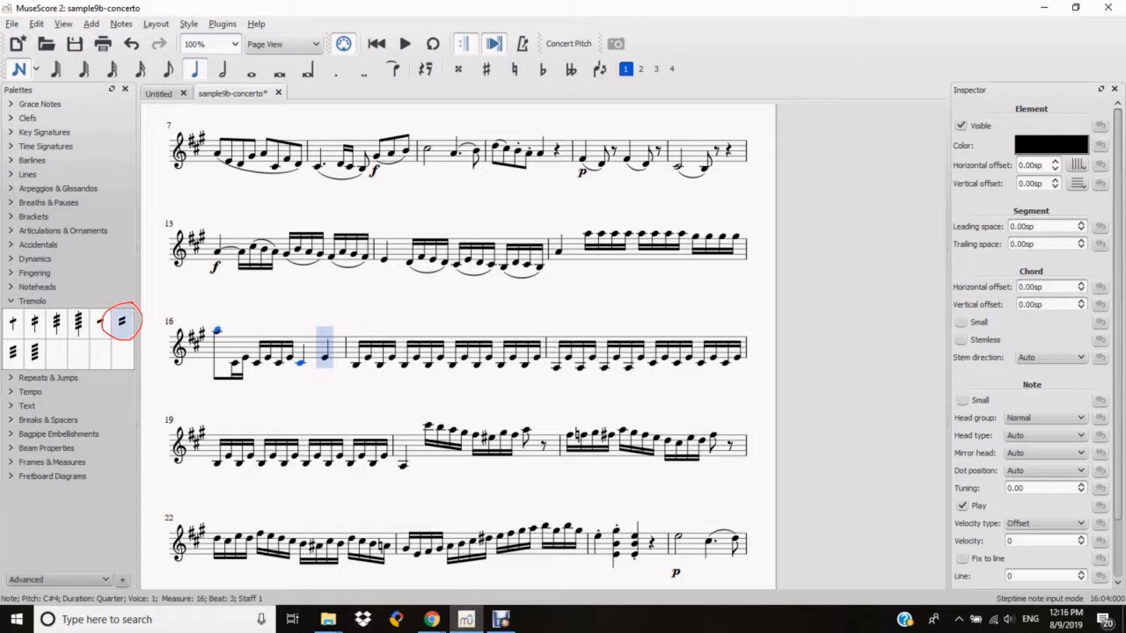
{"action": "double_click", "coordinate": [121, 322]}
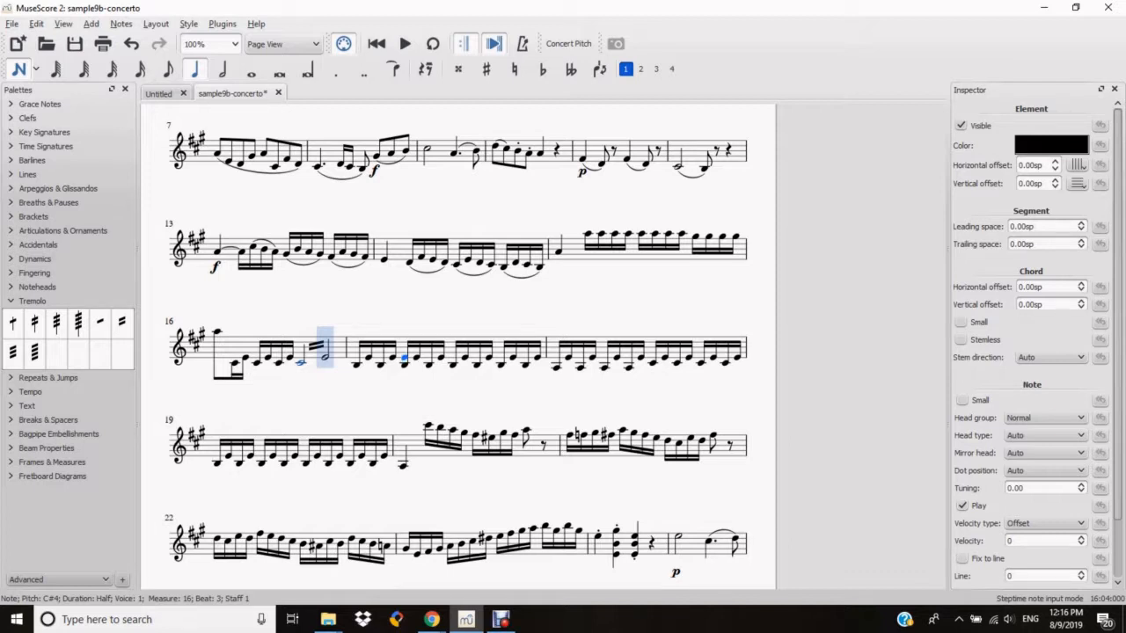
Replace both halves of measure 17 with quarter-note pairs B3 and E4, each joined by a two-stroke tremolo between notes
{"action": "left_click", "coordinate": [404, 358]}
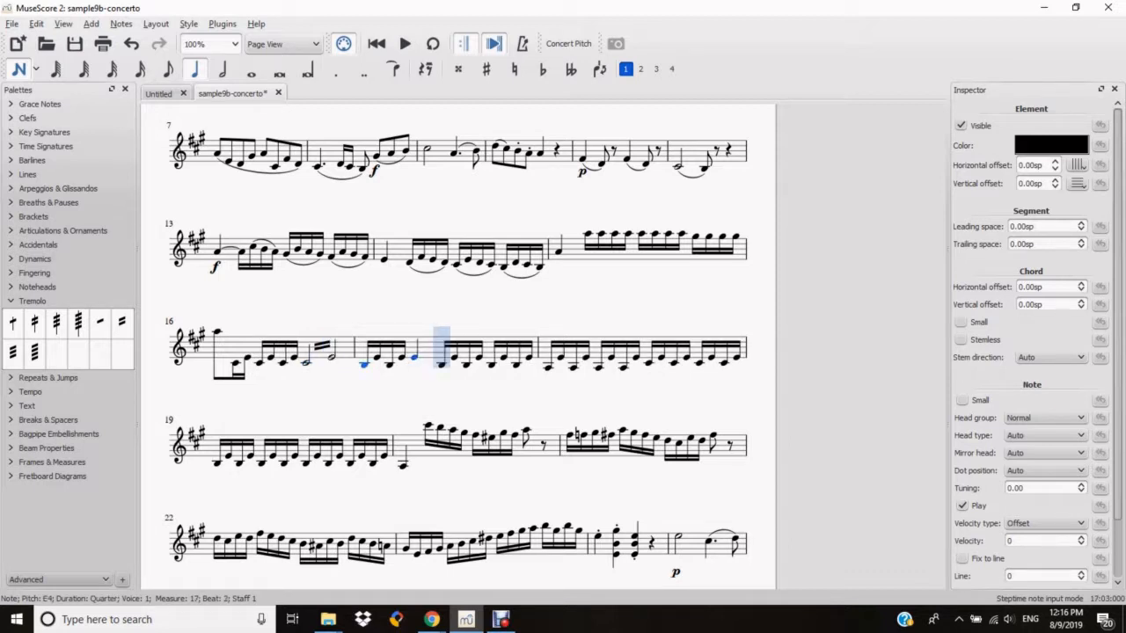
{"action": "left_click", "coordinate": [365, 364]}
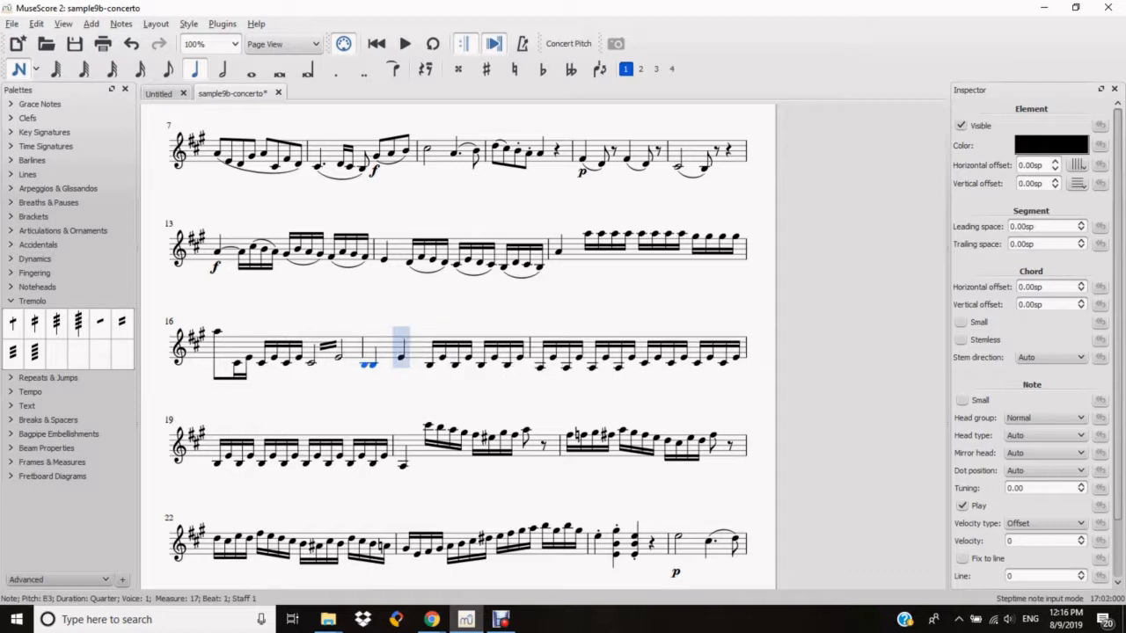
{"action": "left_click", "coordinate": [122, 322]}
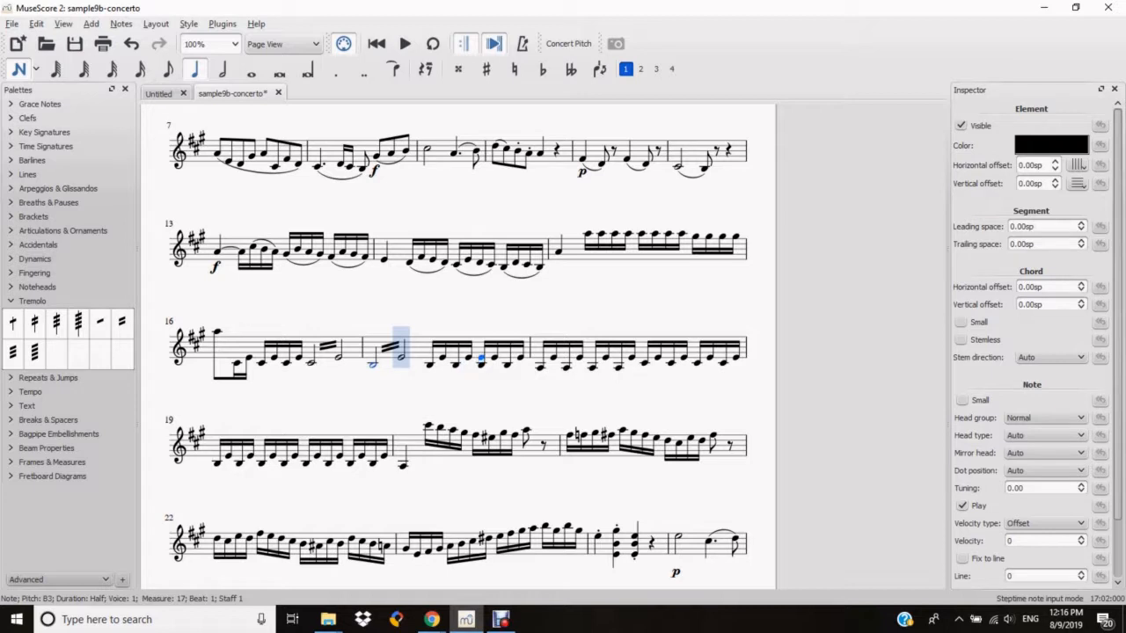
{"action": "left_click", "coordinate": [481, 358]}
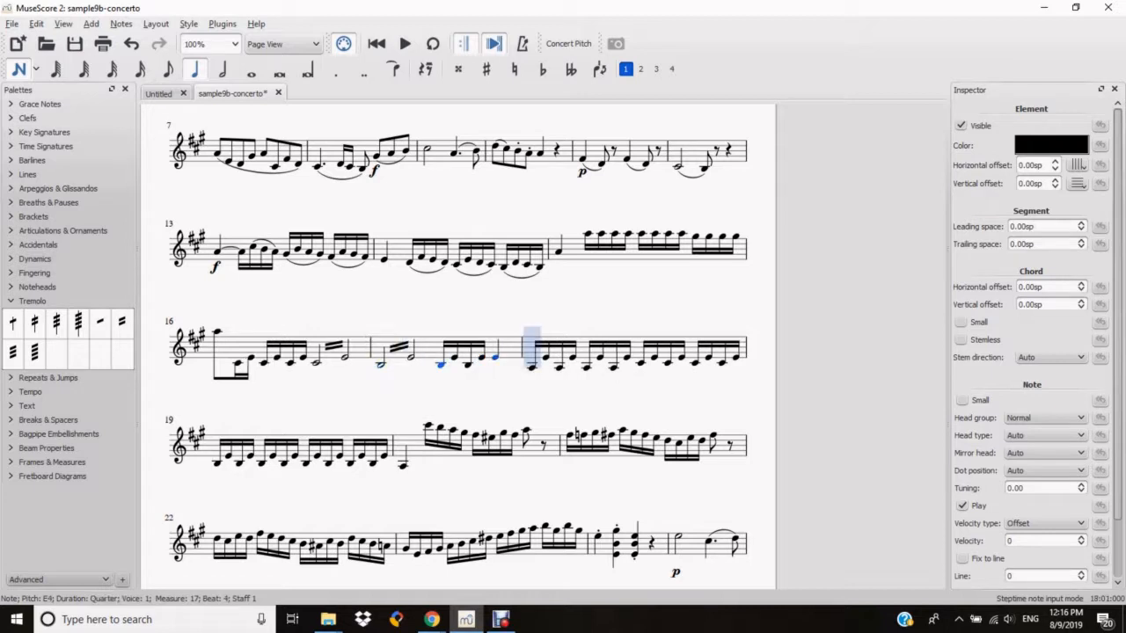
{"action": "left_click", "coordinate": [440, 364]}
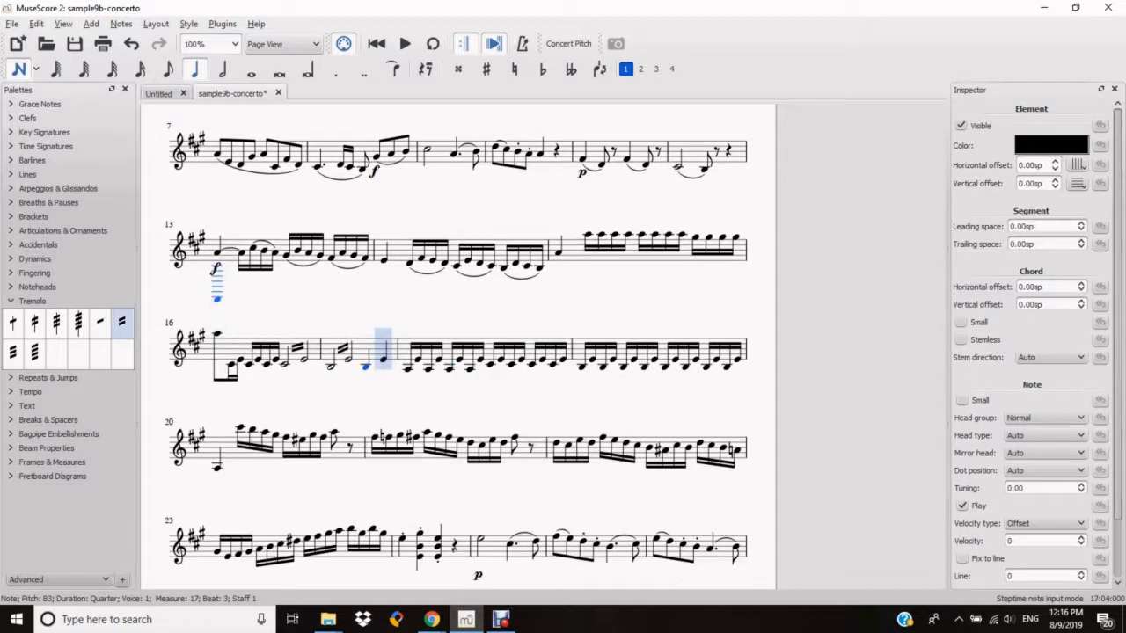
{"action": "double_click", "coordinate": [123, 323]}
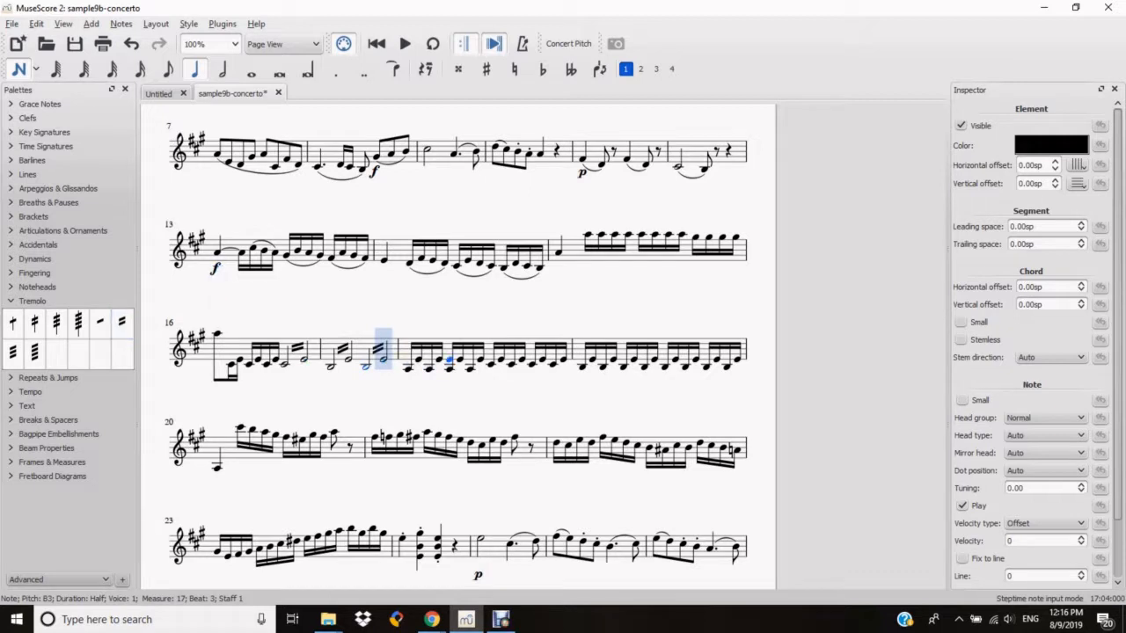
Replace measure 18 with quarter-note pairs A3–E4 and C♯4–E4, each joined by a two-stroke tremolo between notes
{"action": "left_click", "coordinate": [450, 360]}
{"action": "left_click", "coordinate": [423, 370]}
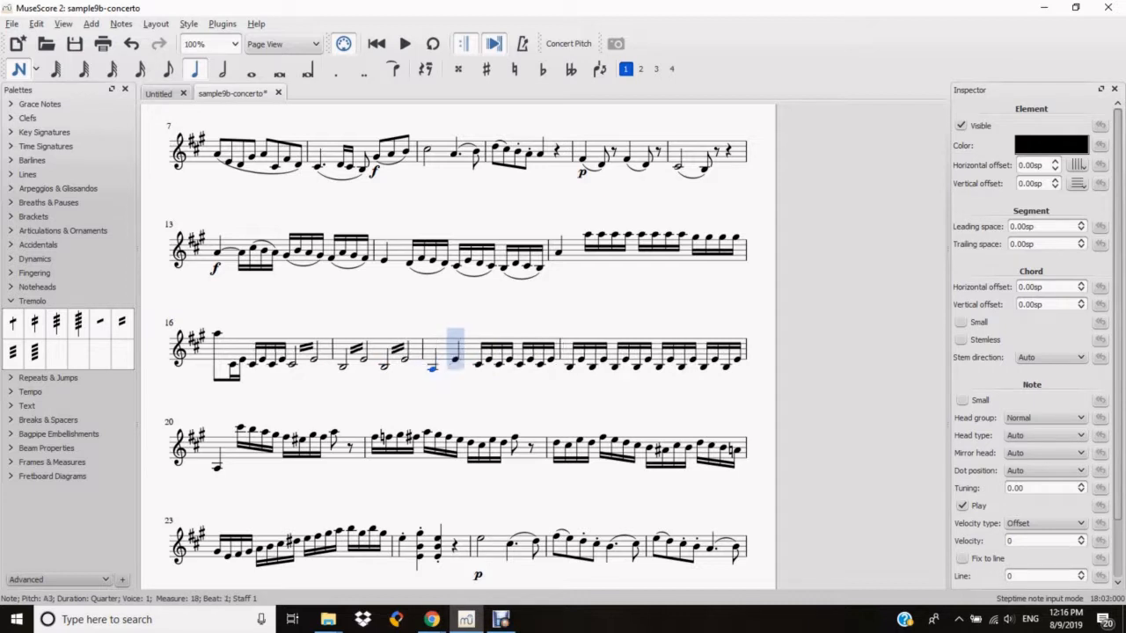
{"action": "left_click", "coordinate": [121, 322]}
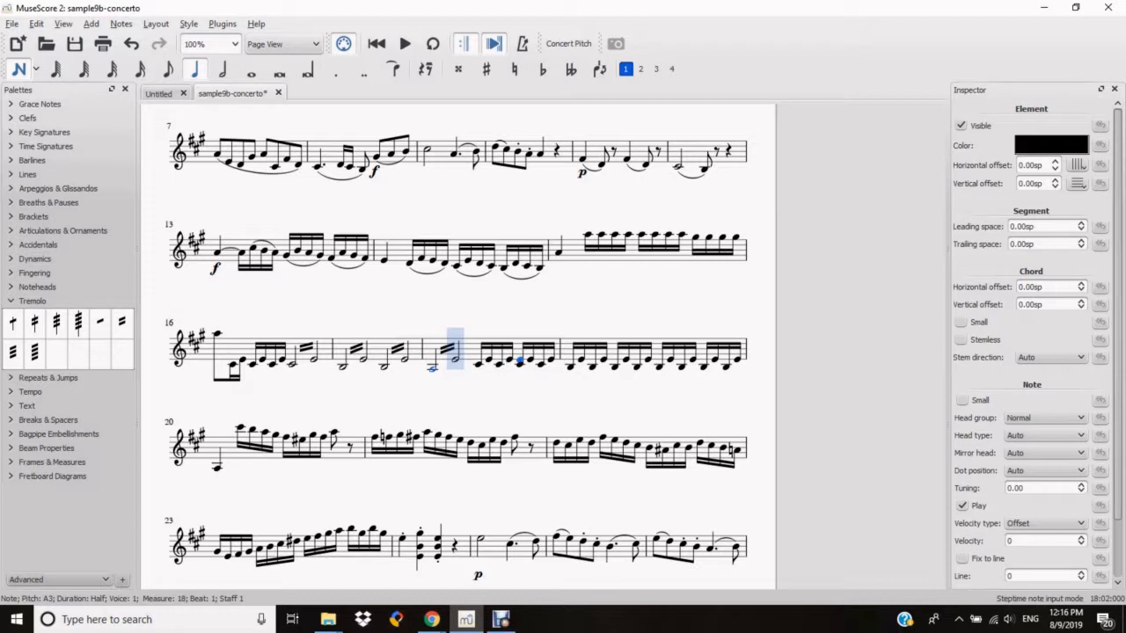
{"action": "left_click", "coordinate": [519, 359]}
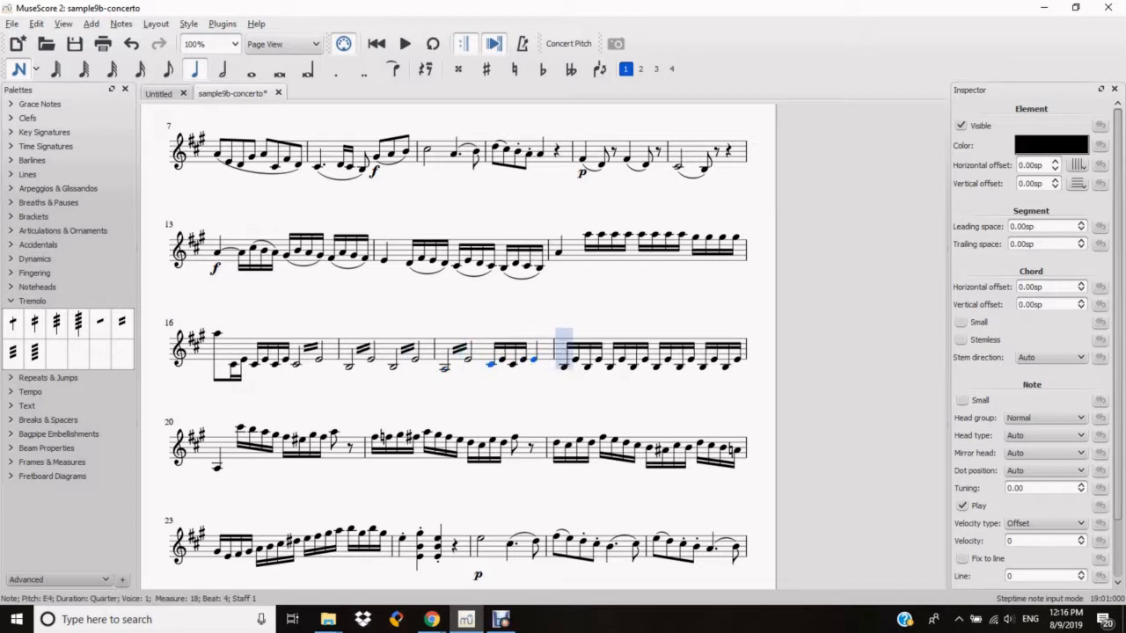
{"action": "key", "text": "ctrl+z"}
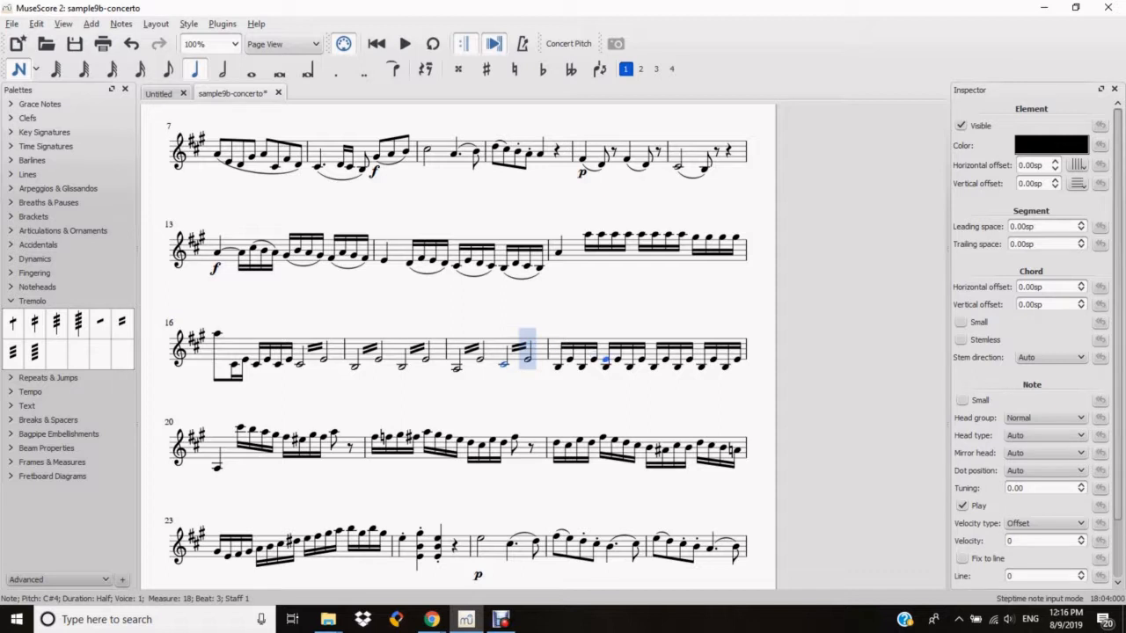
Replace both halves of measure 19 with quarter-note pairs B3–E4, each joined by a two-stroke tremolo between notes
{"action": "key", "text": "ctrl+y"}
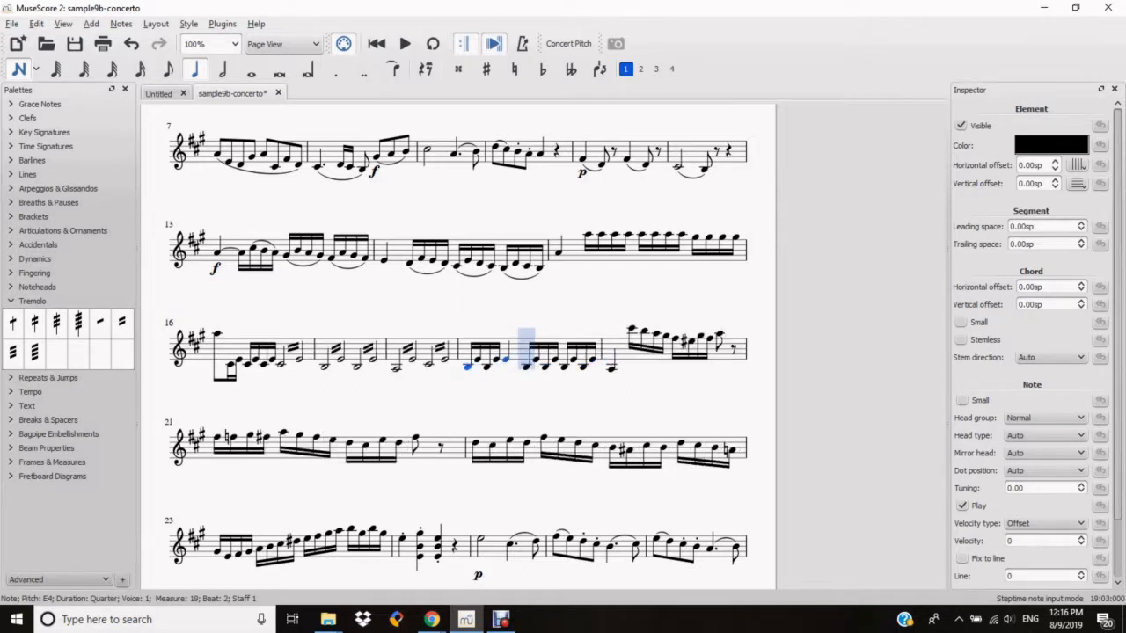
{"action": "left_click", "coordinate": [468, 367]}
{"action": "double_click", "coordinate": [122, 323]}
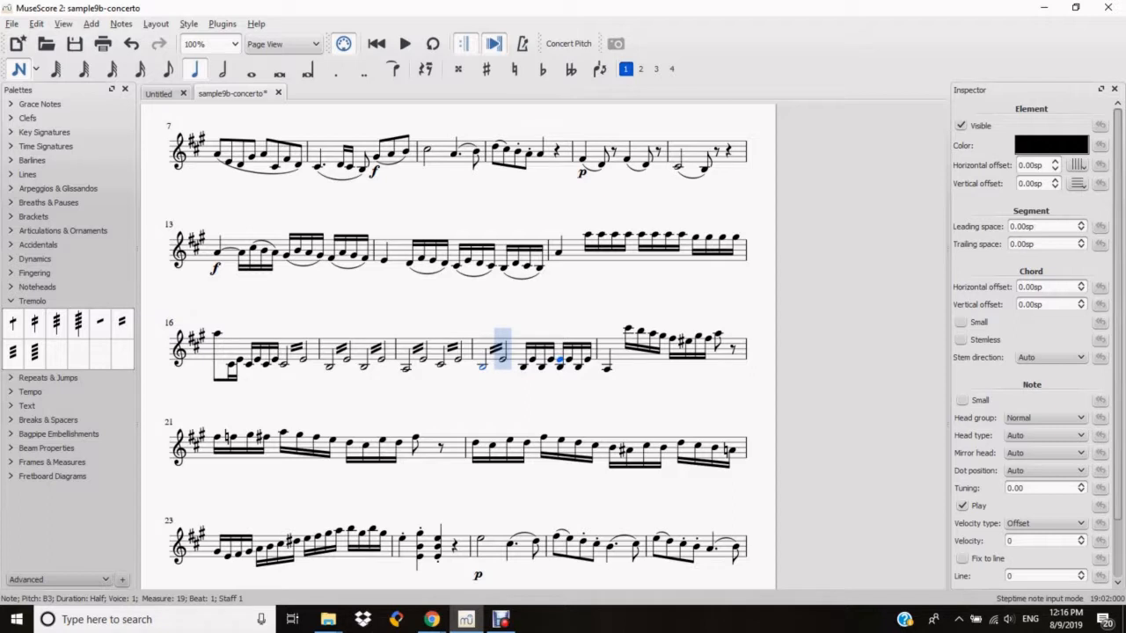
{"action": "left_click", "coordinate": [560, 359]}
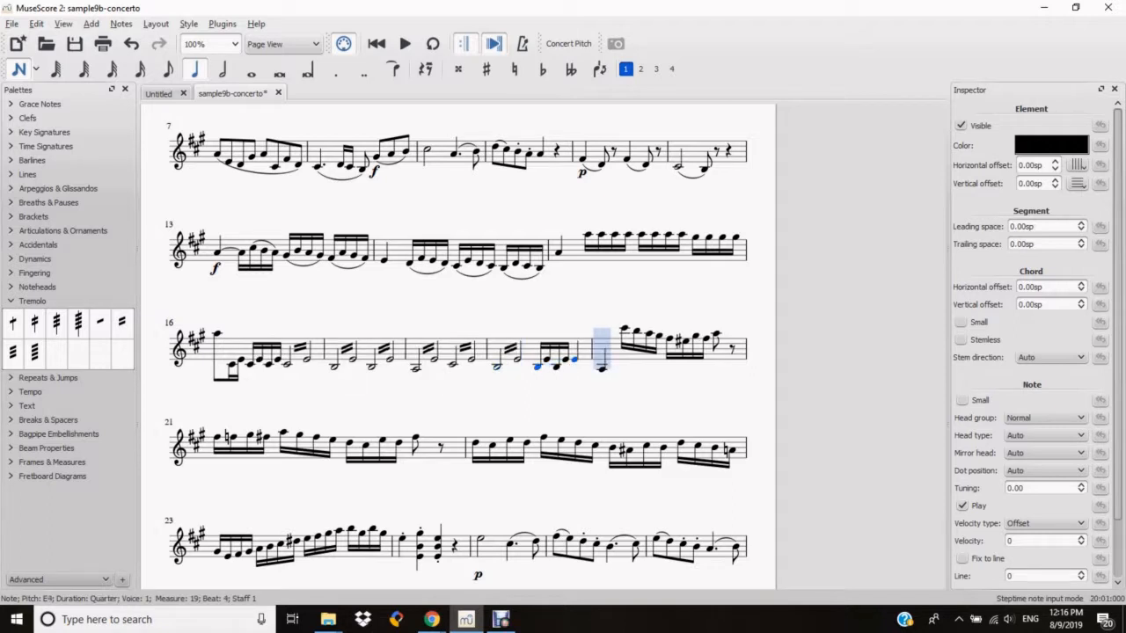
{"action": "left_click", "coordinate": [537, 367]}
{"action": "double_click", "coordinate": [123, 322]}
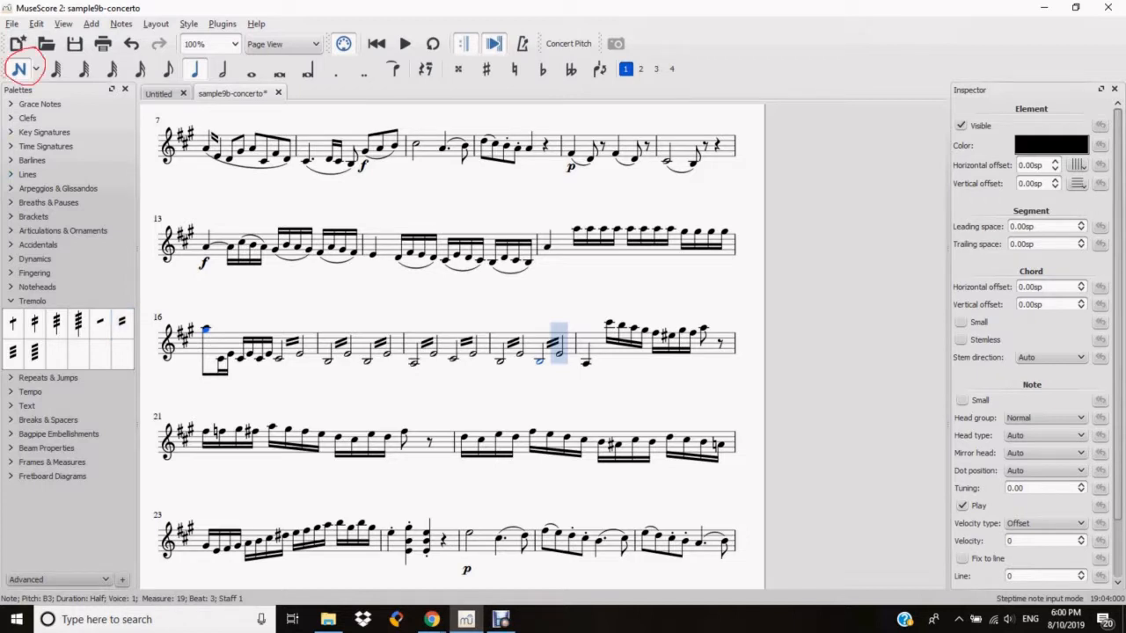
Leave note input and flip the stems of the two tremolo notes on beats 3 and 4 of measure 16 downward
{"action": "left_click", "coordinate": [19, 69]}
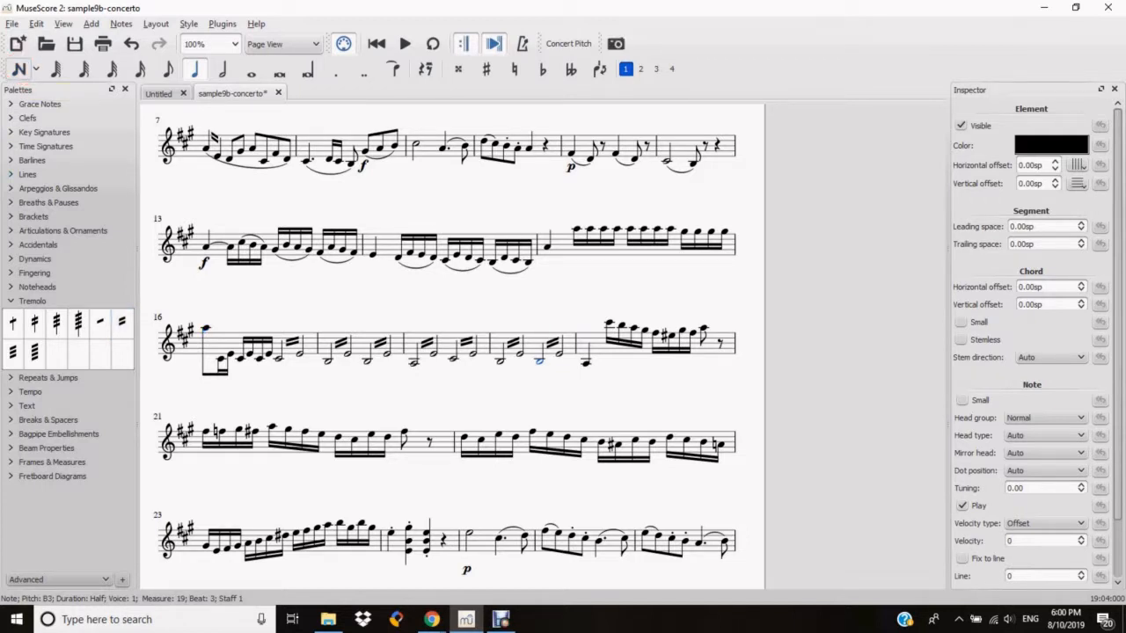
{"action": "left_click", "coordinate": [278, 358]}
{"action": "left_click", "coordinate": [278, 357], "text": "shift"}
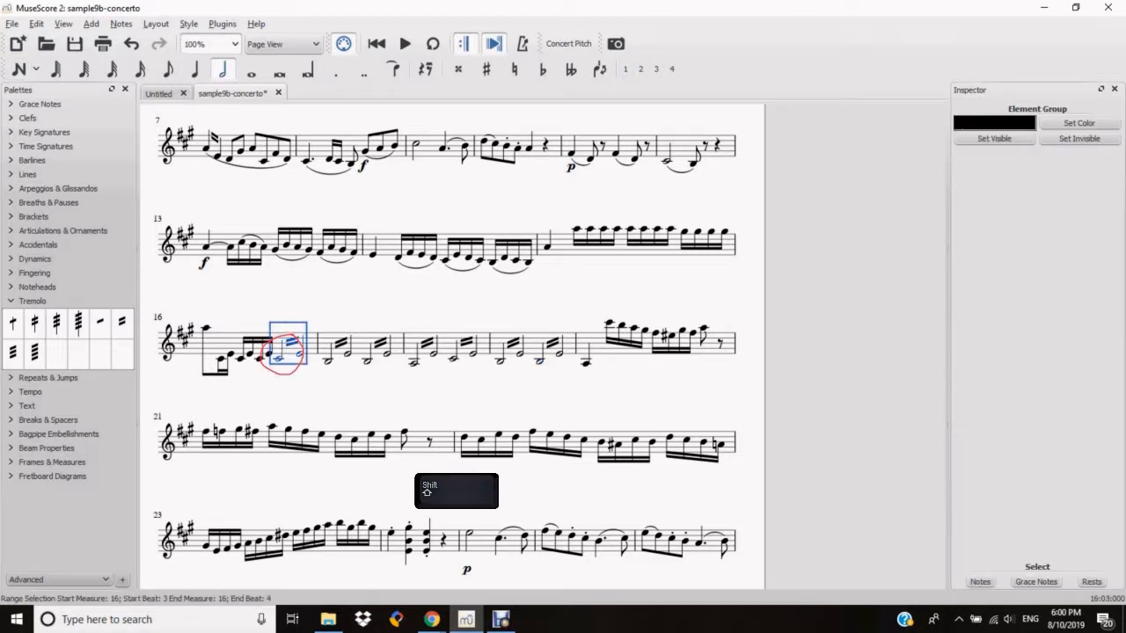
{"action": "left_click", "coordinate": [600, 68]}
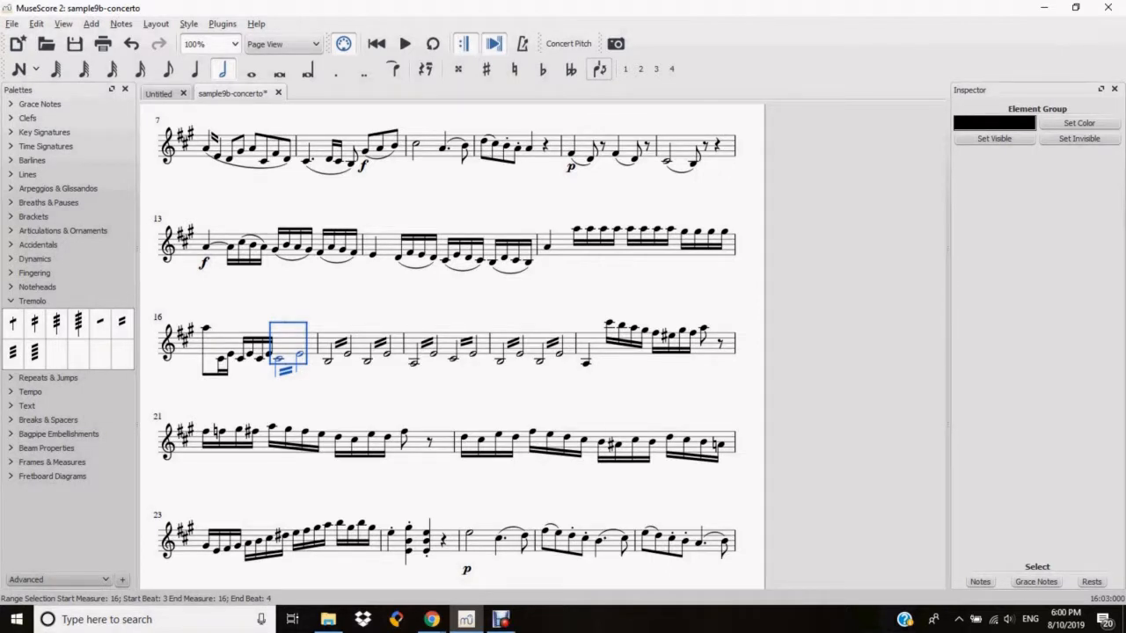
Start note input in voice 3 of measure 16 and enter a half rest on beat 1
{"action": "left_click", "coordinate": [19, 68]}
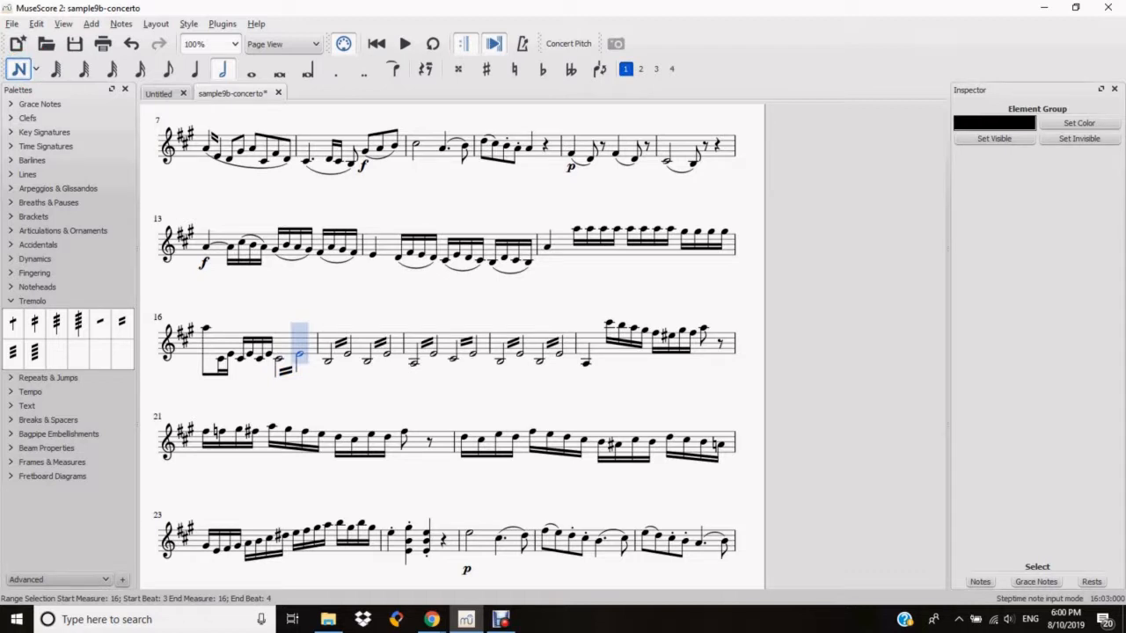
{"action": "left_click", "coordinate": [221, 69]}
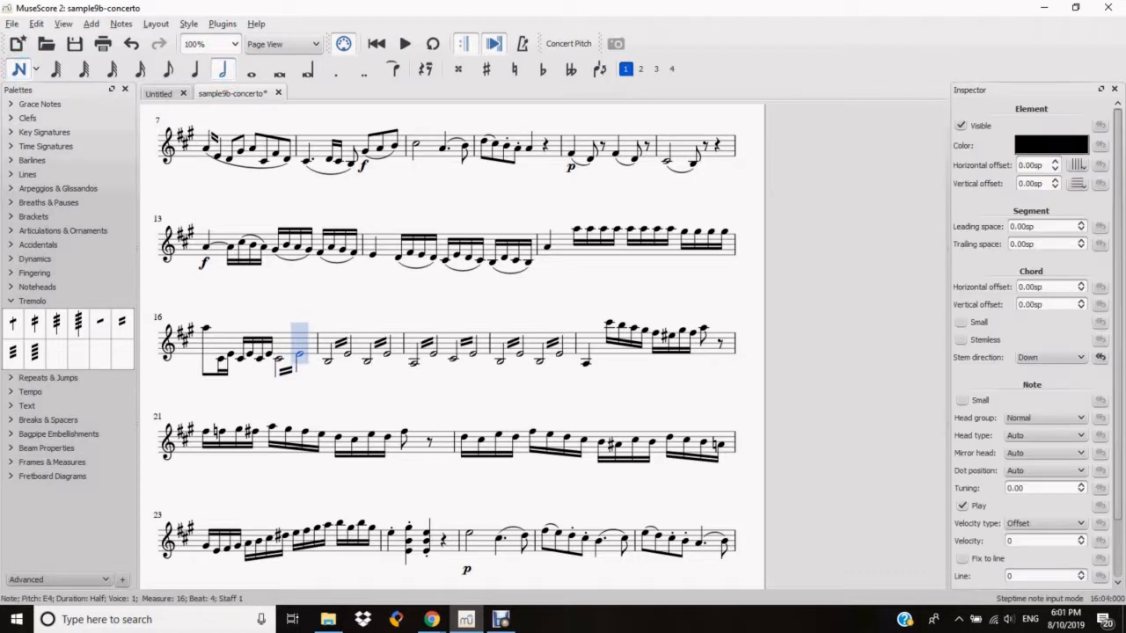
{"action": "left_click", "coordinate": [426, 68]}
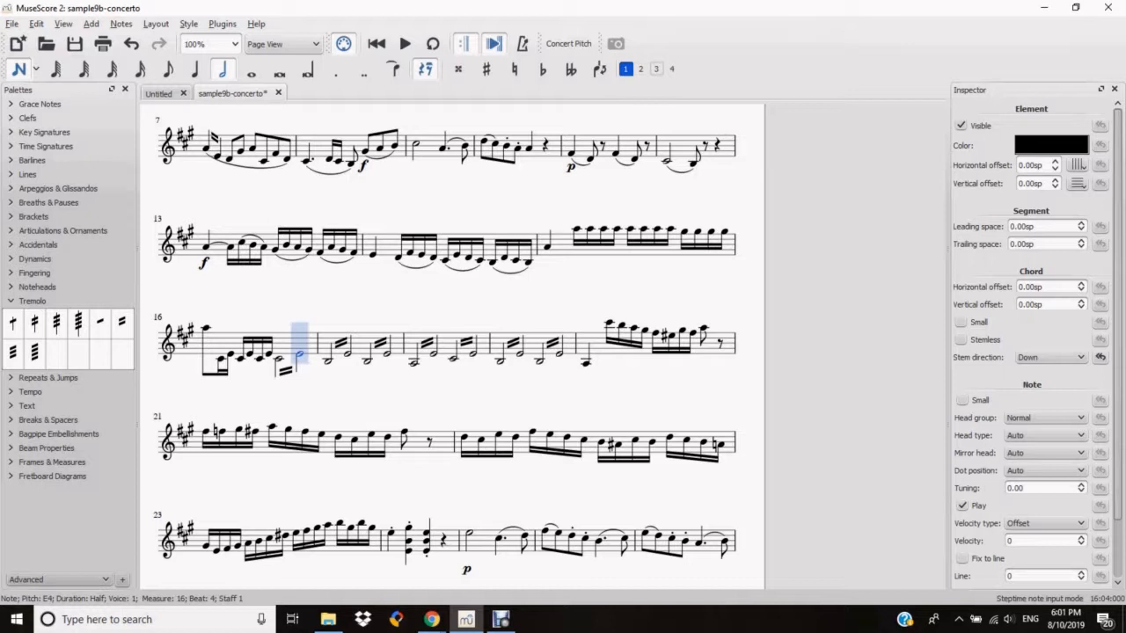
{"action": "left_click", "coordinate": [655, 68]}
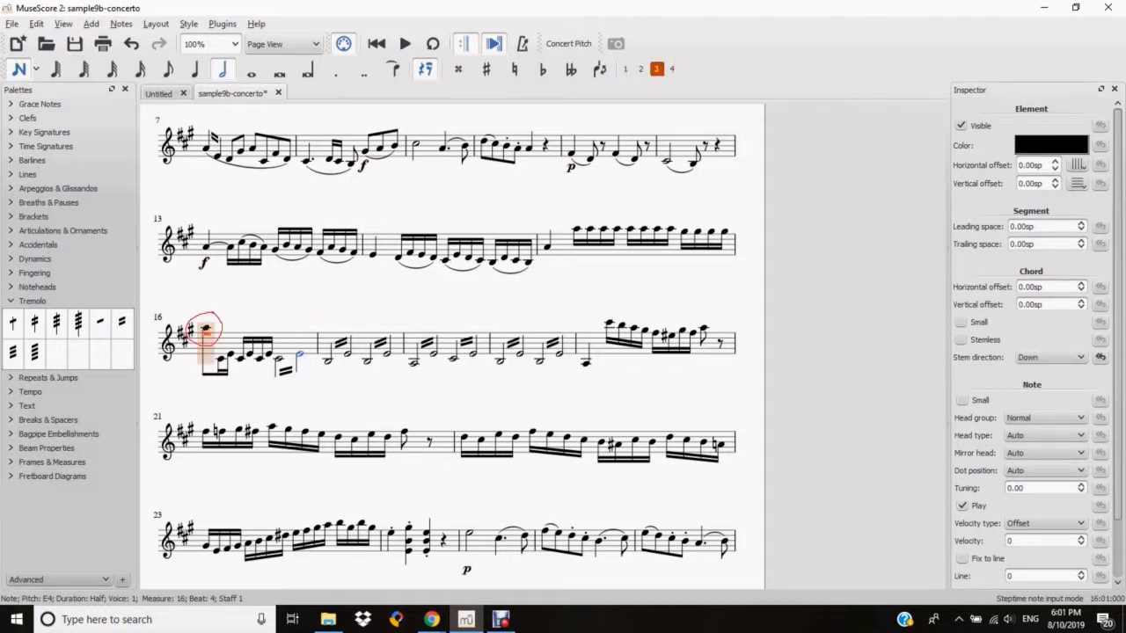
{"action": "key", "text": "0"}
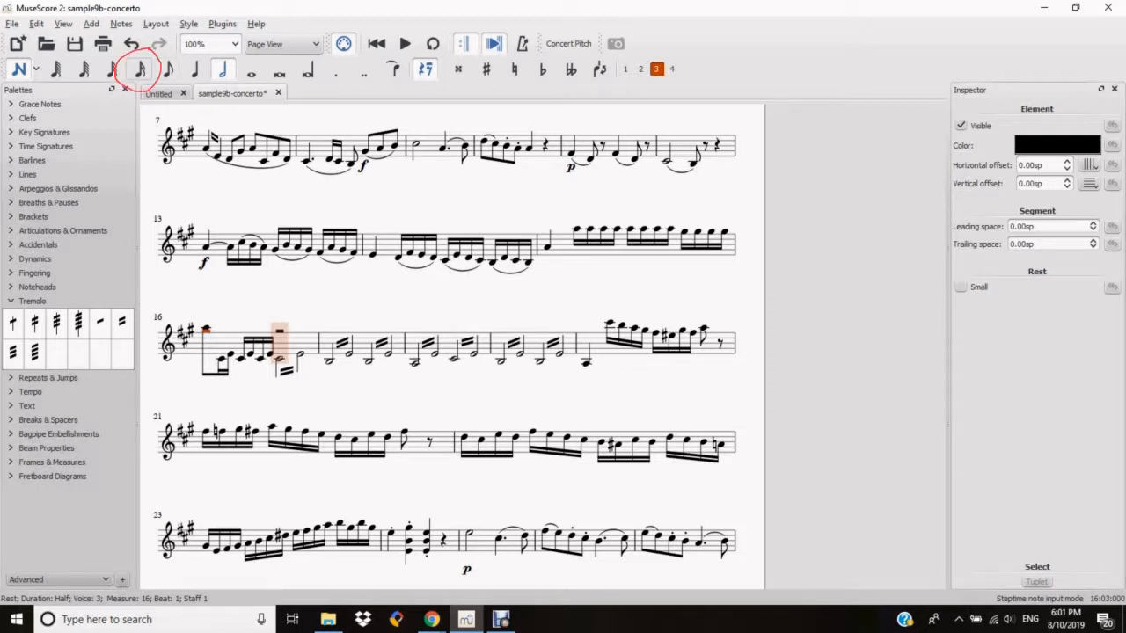
Enter sixteenth notes C♯4 and E4 in voice 3 on beat 3 of measure 16 and leave note input
{"action": "left_click", "coordinate": [140, 69]}
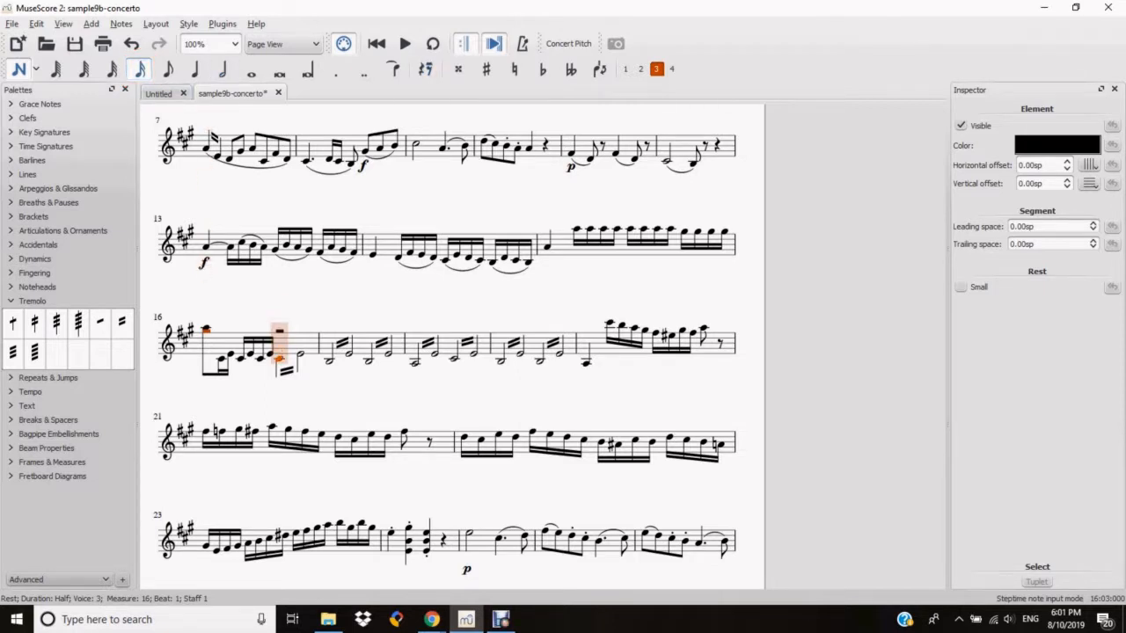
{"action": "key", "text": "e"}
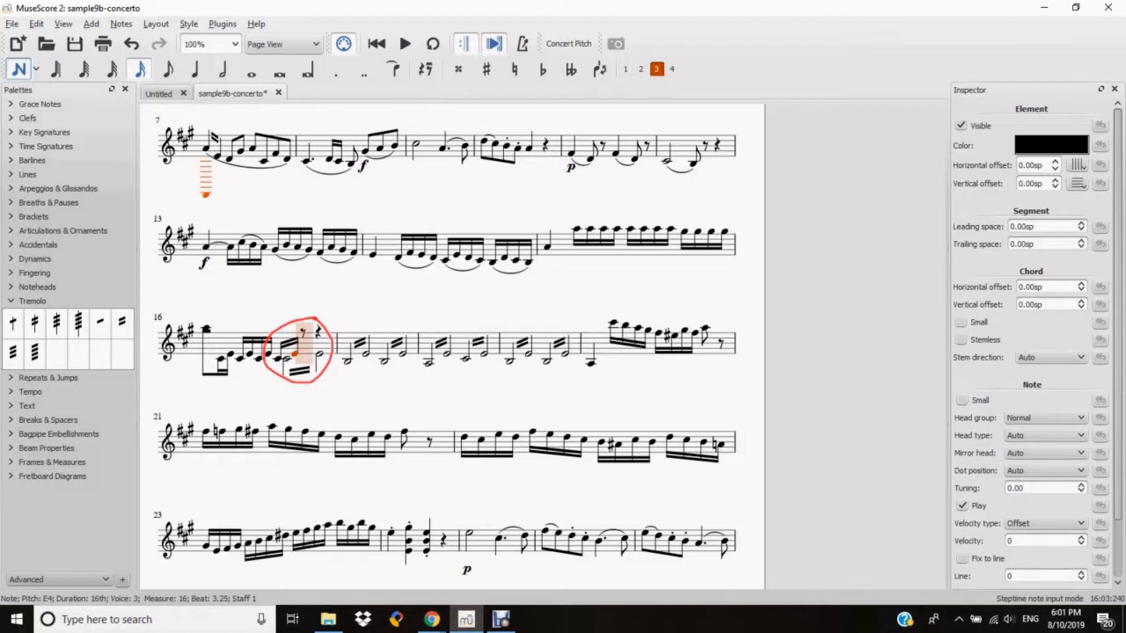
{"action": "key", "text": "Escape"}
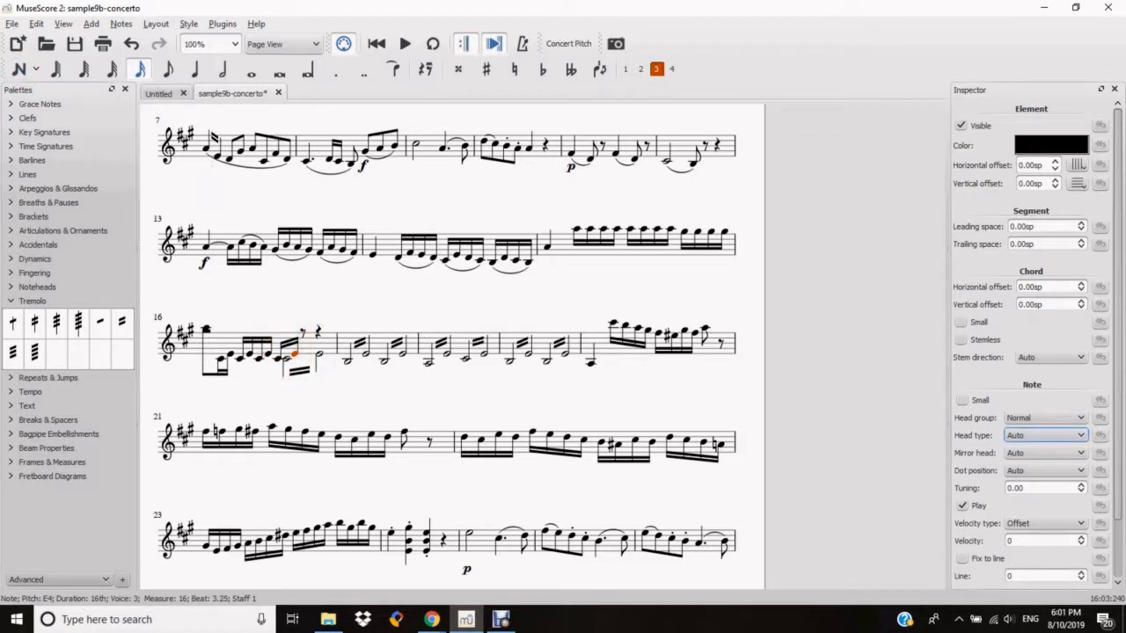
Set the head type of the voice 3 sixteenth notes E4 and C♯4 in measure 16 to Half
{"action": "left_click", "coordinate": [1045, 435]}
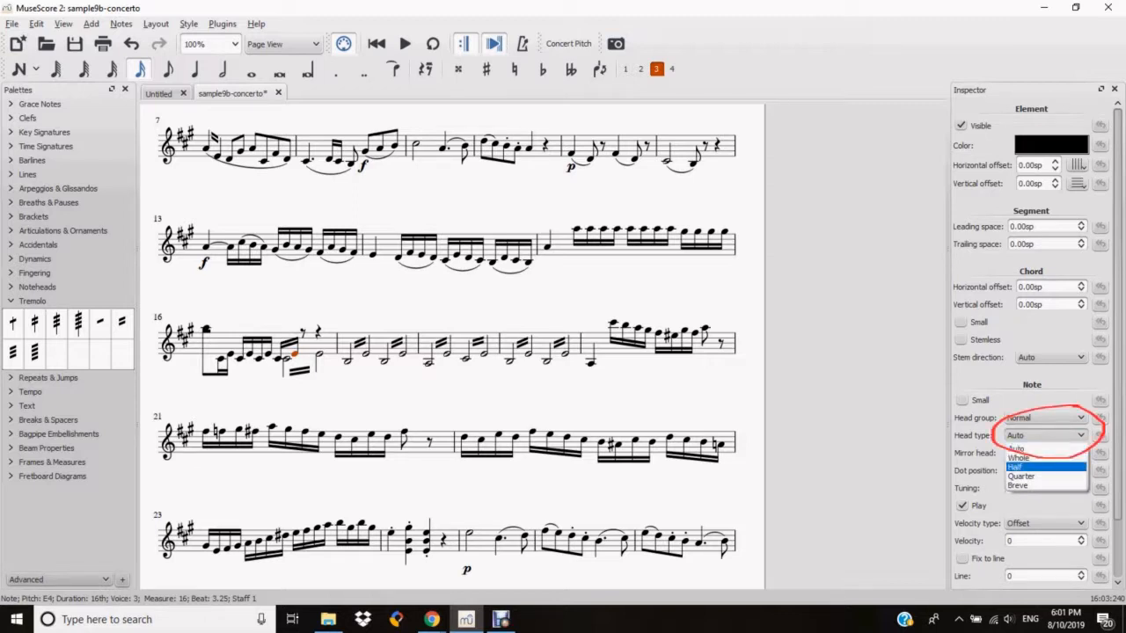
{"action": "left_click", "coordinate": [1046, 467]}
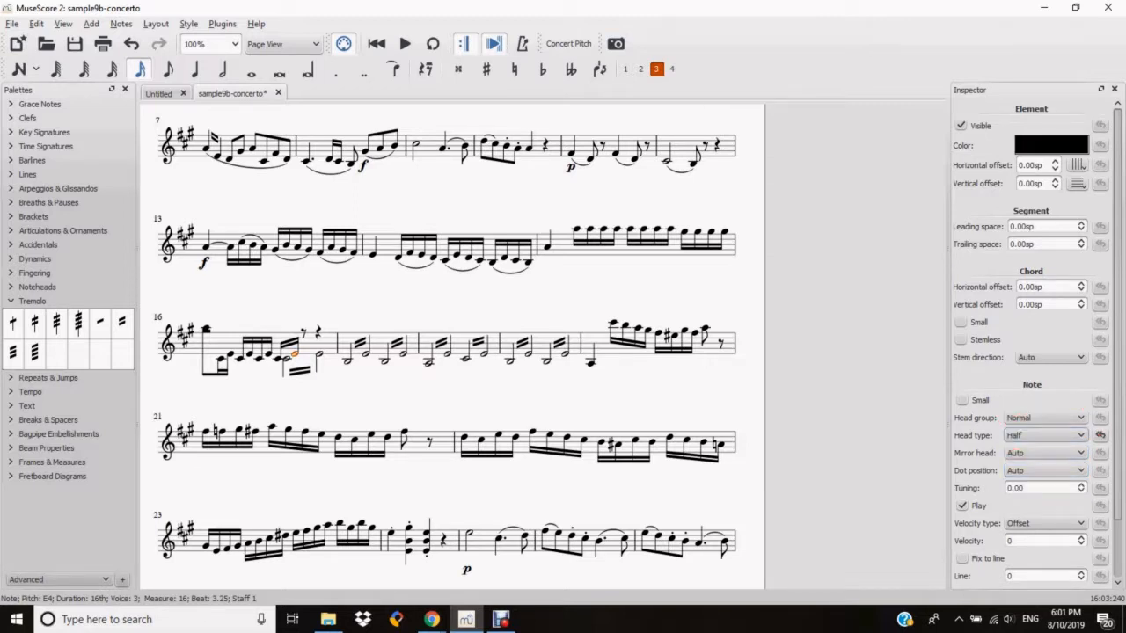
{"action": "left_click", "coordinate": [278, 359]}
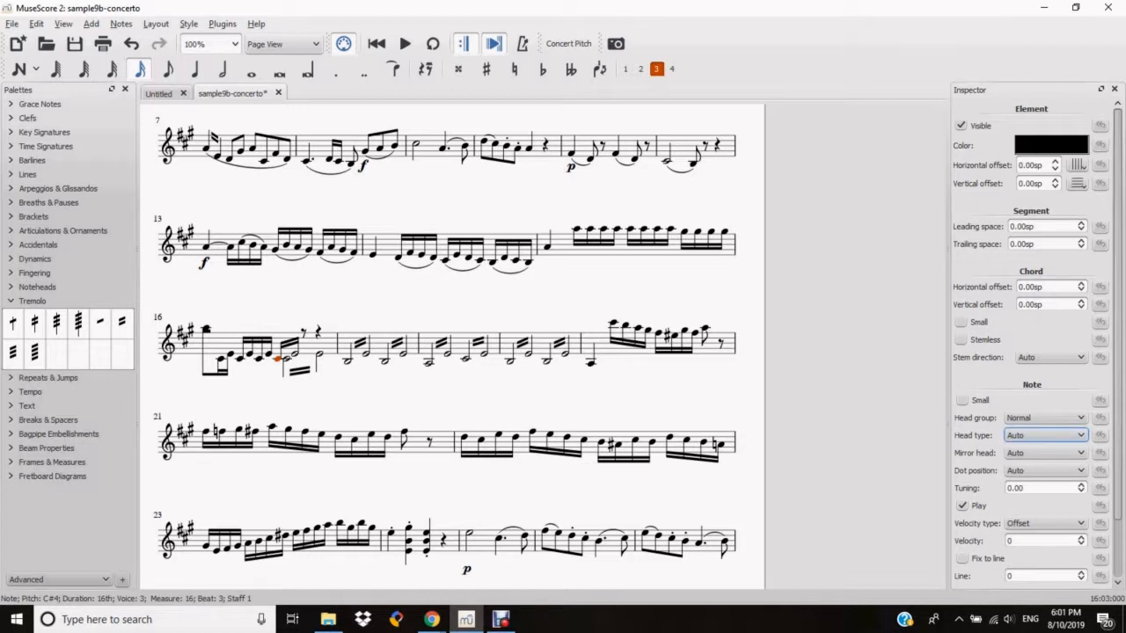
{"action": "left_click", "coordinate": [1045, 435]}
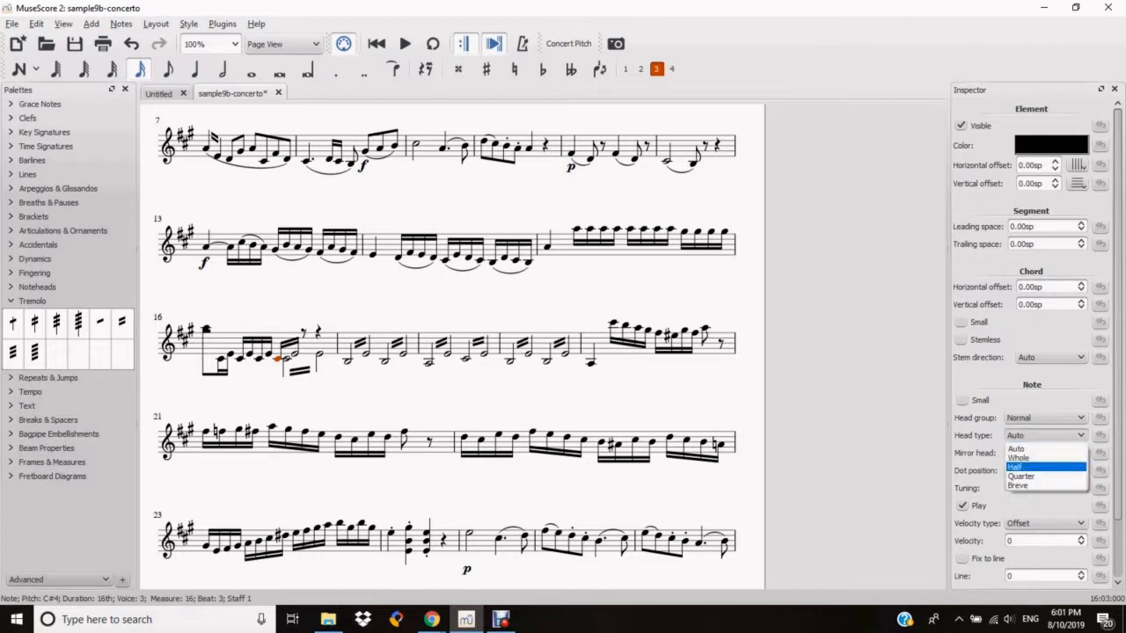
{"action": "left_click", "coordinate": [1038, 467]}
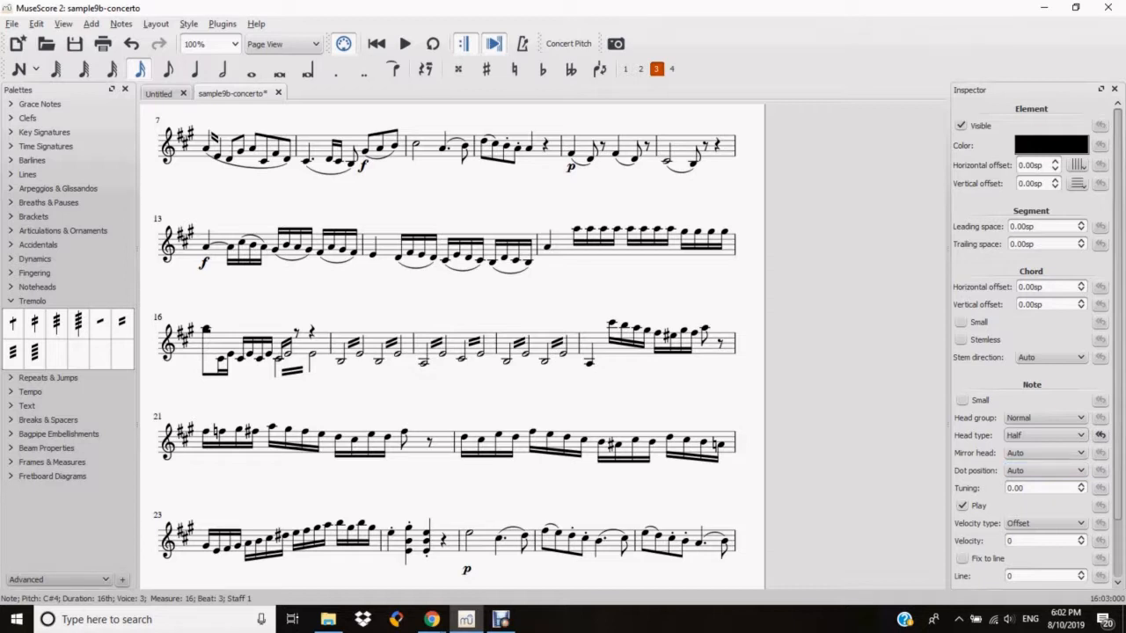
Hide measure 16's voice 3 rests, the voice 1 half-head E4 with its lower tremolo, and the downward stem of the voice 1 C♯4
{"action": "left_click", "coordinate": [206, 332]}
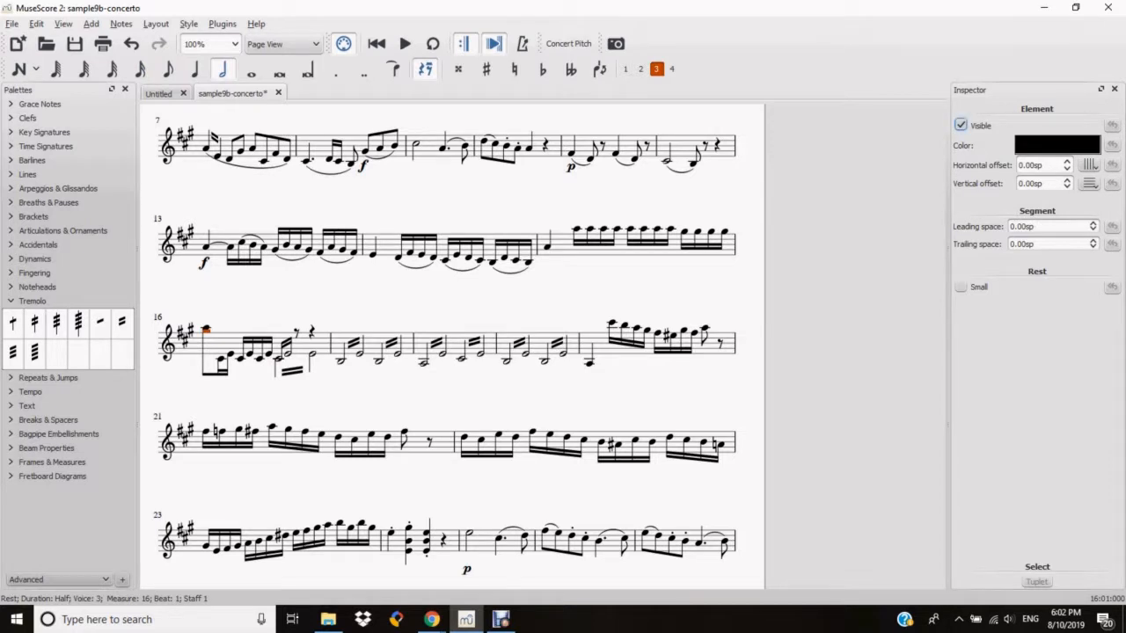
{"action": "left_click", "coordinate": [962, 126]}
{"action": "left_click", "coordinate": [296, 334]}
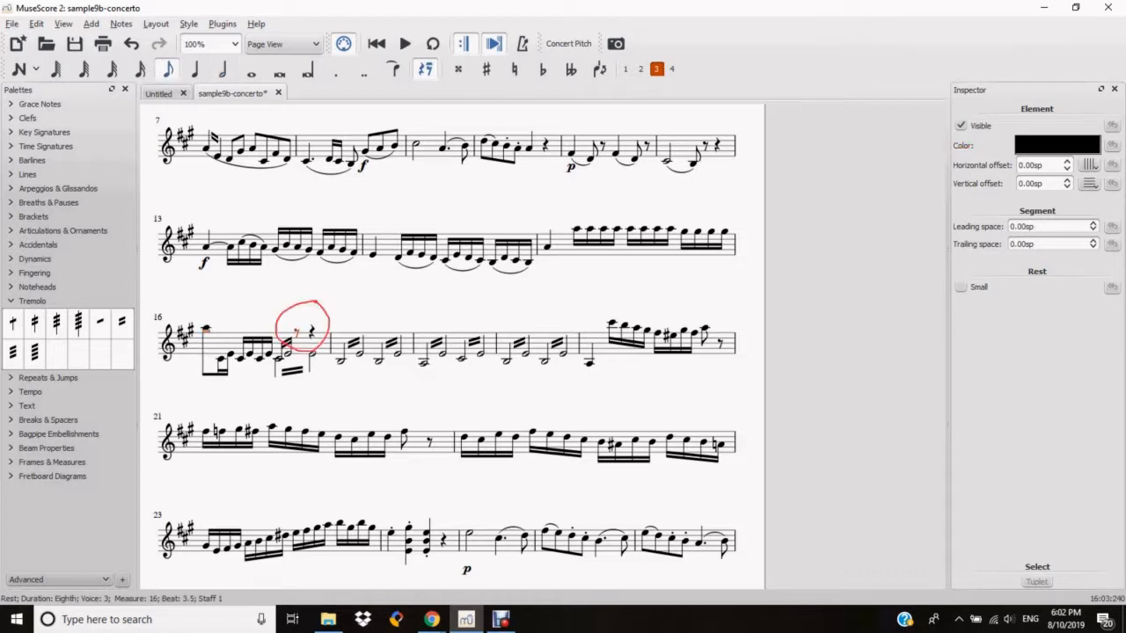
{"action": "left_click", "coordinate": [296, 333], "text": "shift"}
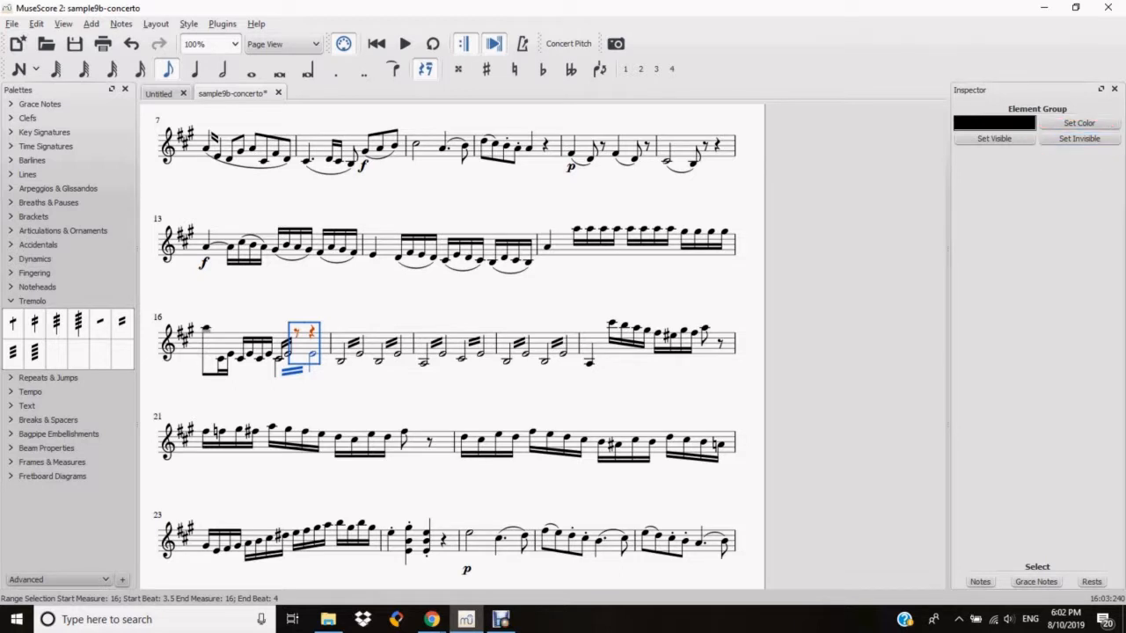
{"action": "left_click", "coordinate": [1079, 139]}
{"action": "left_click", "coordinate": [274, 369]}
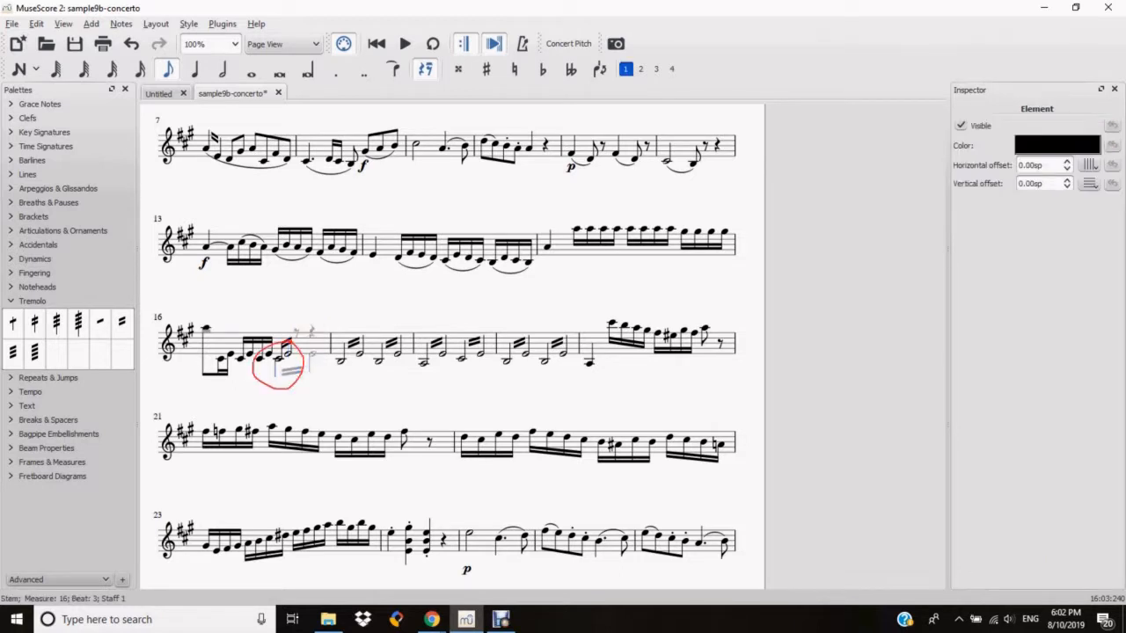
{"action": "left_click", "coordinate": [961, 125]}
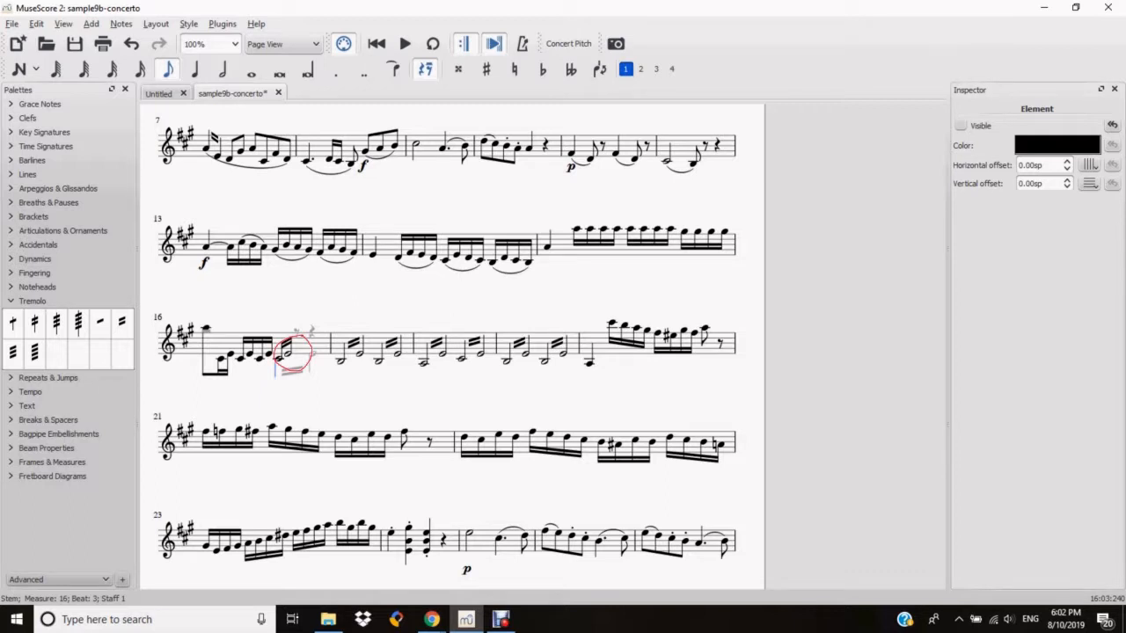
Shift the voice 3 E4 in measure 16 to a horizontal offset of 4.00sp so it overlaps the hidden E4
{"action": "double_click", "coordinate": [288, 354]}
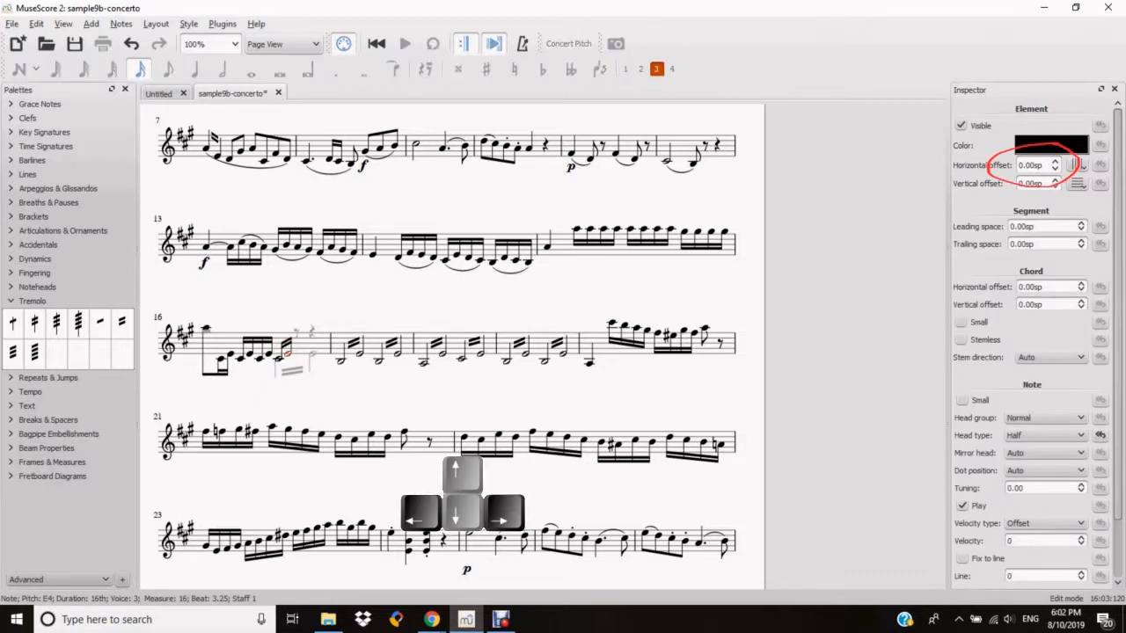
{"action": "key", "text": "Right"}
{"action": "key", "text": "Right"}
{"action": "key", "text": "Right"}
{"action": "key", "text": "Right"}
{"action": "key", "text": "Right"}
{"action": "key", "text": "Right"}
{"action": "key", "text": "Right"}
{"action": "key", "text": "Right"}
{"action": "key", "text": "Right"}
{"action": "key", "text": "Right"}
{"action": "key", "text": "Right"}
{"action": "key", "text": "Right"}
{"action": "key", "text": "Right"}
{"action": "key", "text": "Right"}
{"action": "key", "text": "Right"}
{"action": "key", "text": "Right"}
{"action": "key", "text": "Right"}
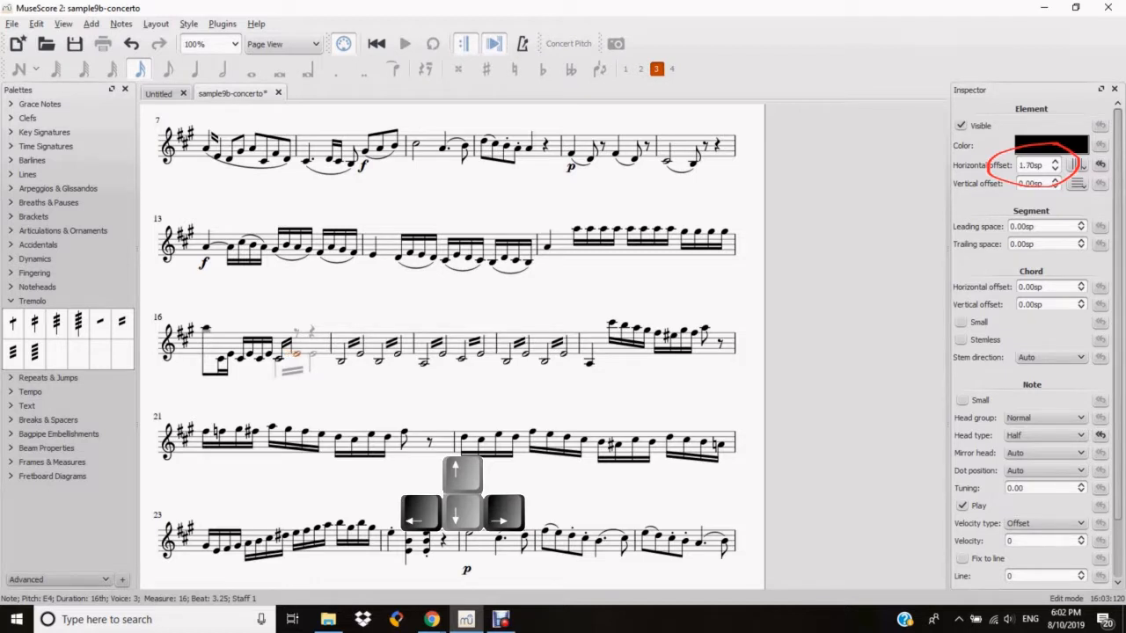
{"action": "key", "text": "Right"}
{"action": "key", "text": "Right"}
{"action": "key", "text": "Right"}
{"action": "key", "text": "Right"}
{"action": "key", "text": "Right"}
{"action": "key", "text": "Right"}
{"action": "key", "text": "Right"}
{"action": "key", "text": "Right"}
{"action": "key", "text": "Right"}
{"action": "key", "text": "Right"}
{"action": "key", "text": "Right"}
{"action": "key", "text": "Right"}
{"action": "key", "text": "Right"}
{"action": "key", "text": "Right"}
{"action": "key", "text": "Right"}
{"action": "key", "text": "Right"}
{"action": "key", "text": "Right"}
{"action": "key", "text": "Right"}
{"action": "key", "text": "Right"}
{"action": "key", "text": "Right"}
{"action": "key", "text": "Right"}
{"action": "key", "text": "Right"}
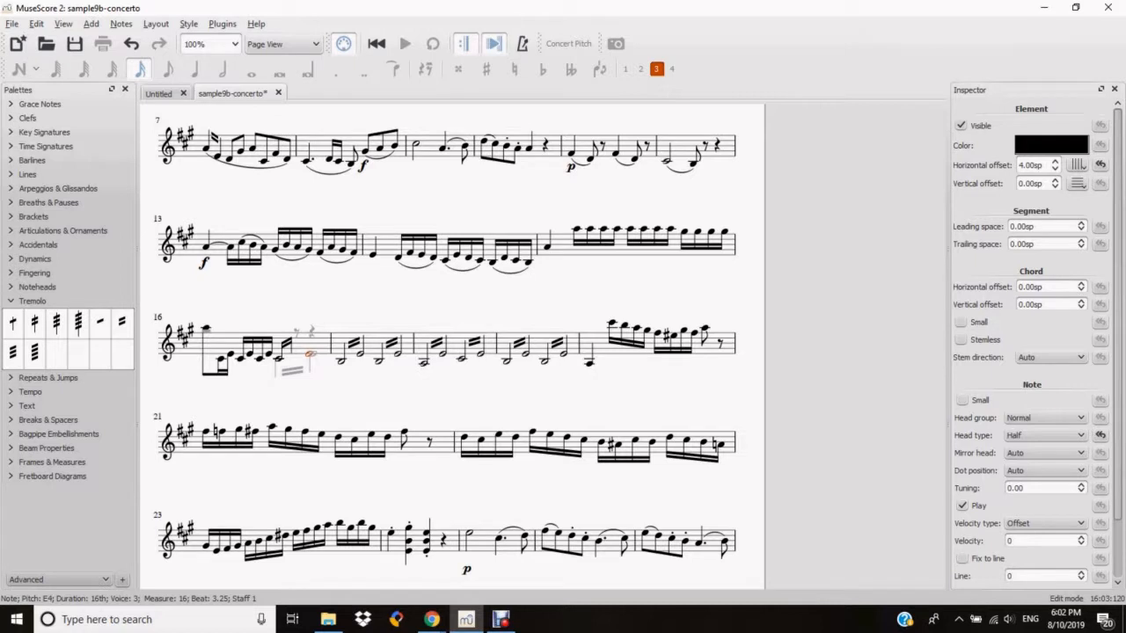
{"action": "key", "text": "Escape"}
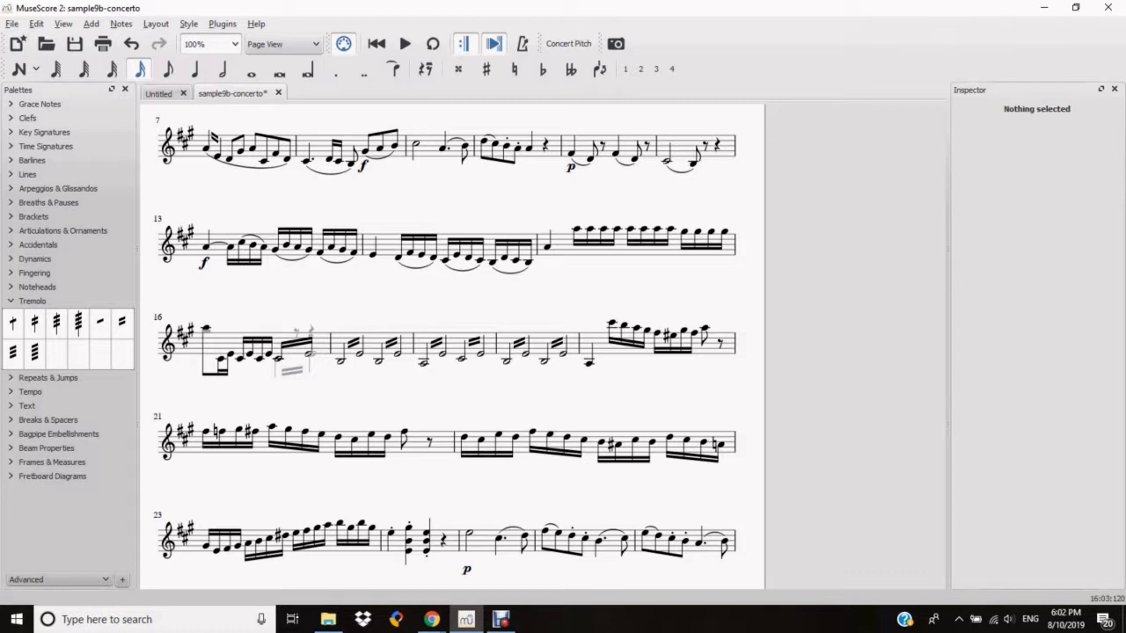
Copy beats 3 and 4 of measure 16 and paste them over both halves of measure 17
{"action": "left_click", "coordinate": [278, 358]}
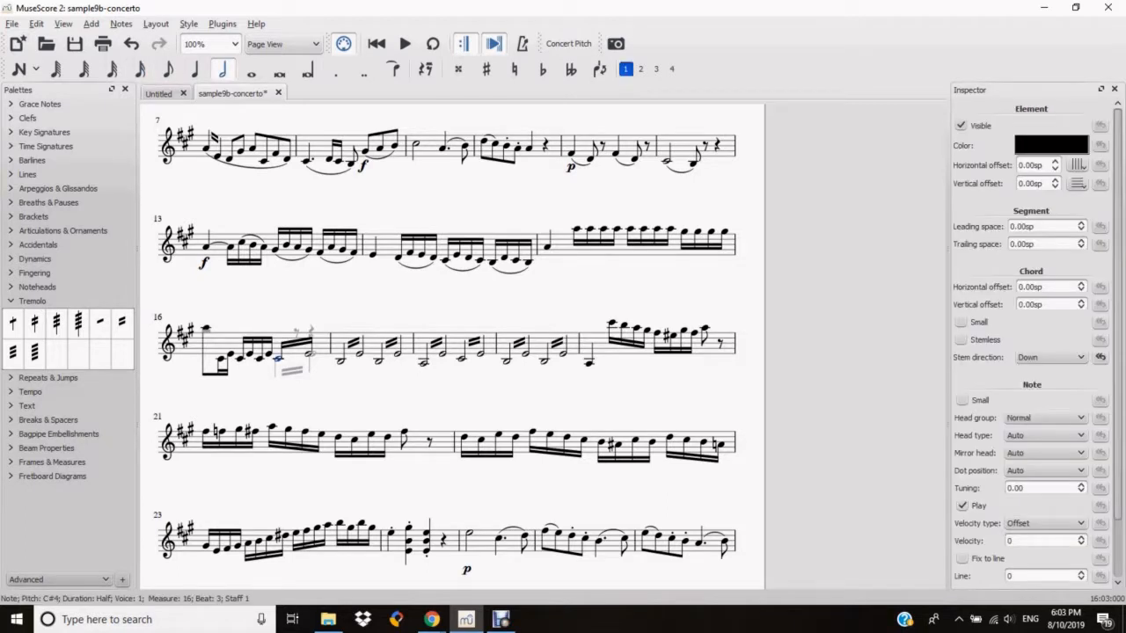
{"action": "left_click", "coordinate": [310, 355], "text": "shift"}
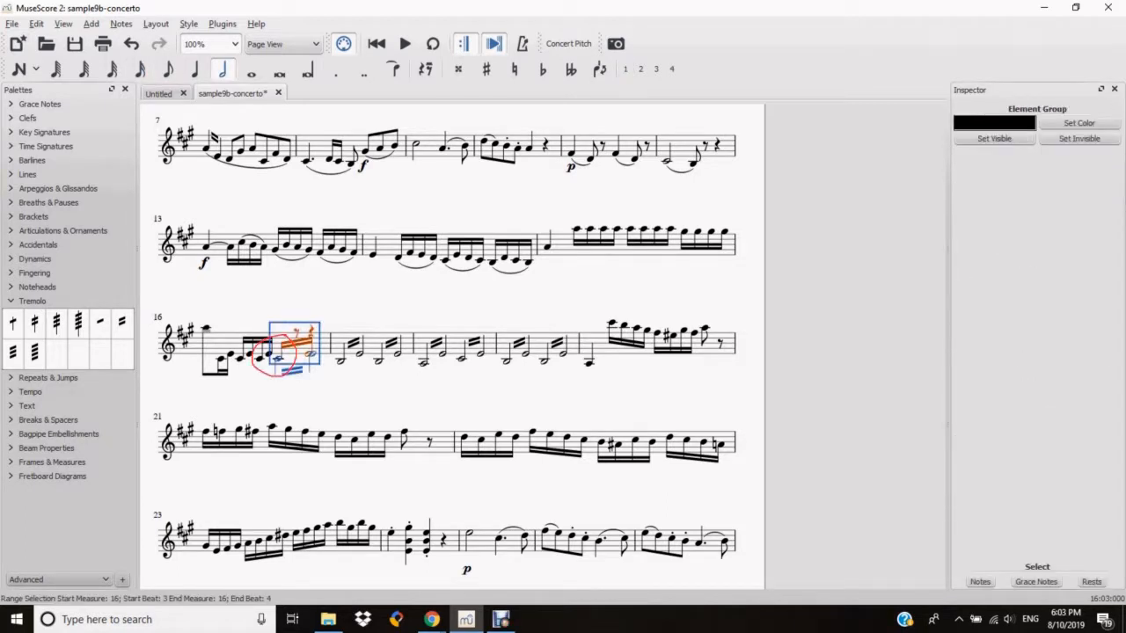
{"action": "key", "text": "shift"}
{"action": "key", "text": "ctrl+c"}
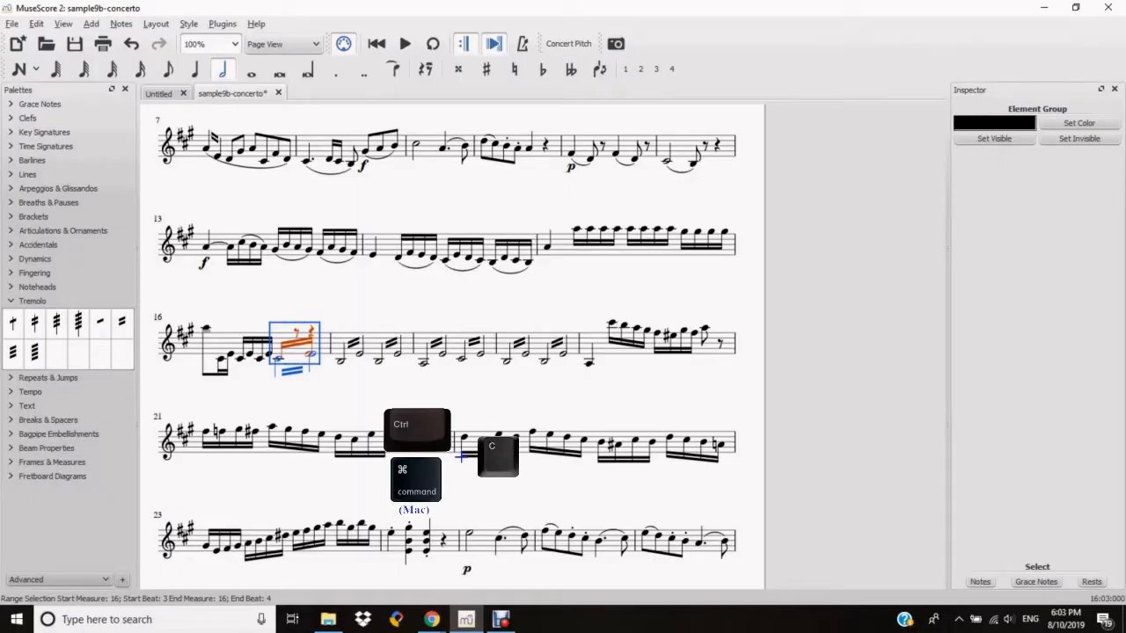
{"action": "key", "text": "Right"}
{"action": "key", "text": "ctrl+v"}
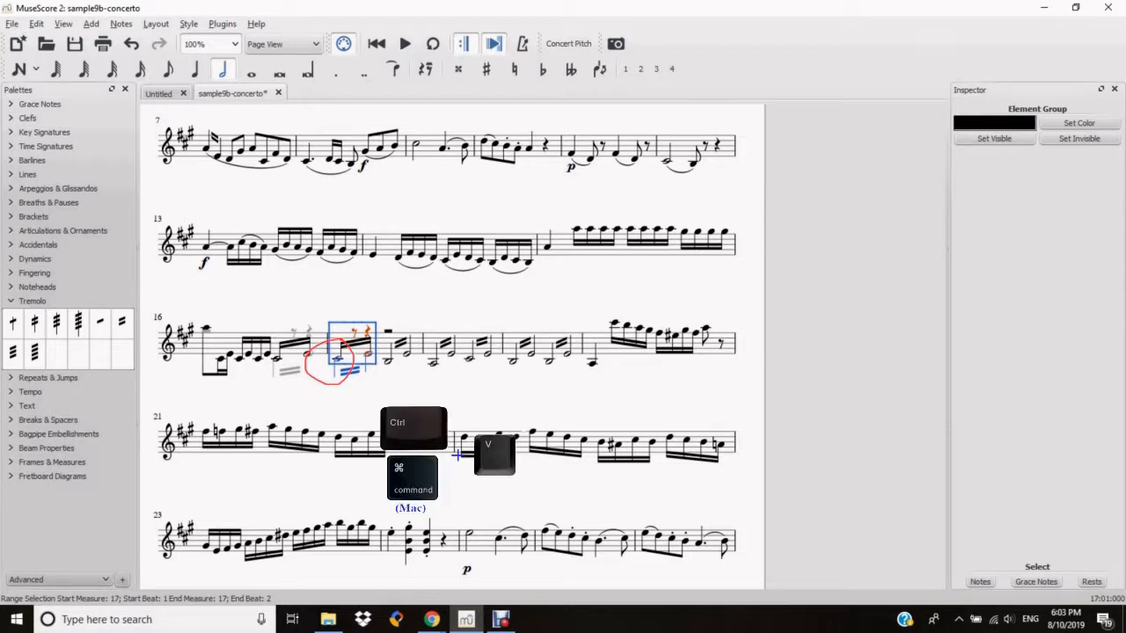
{"action": "key", "text": "Right"}
{"action": "key", "text": "ctrl+v"}
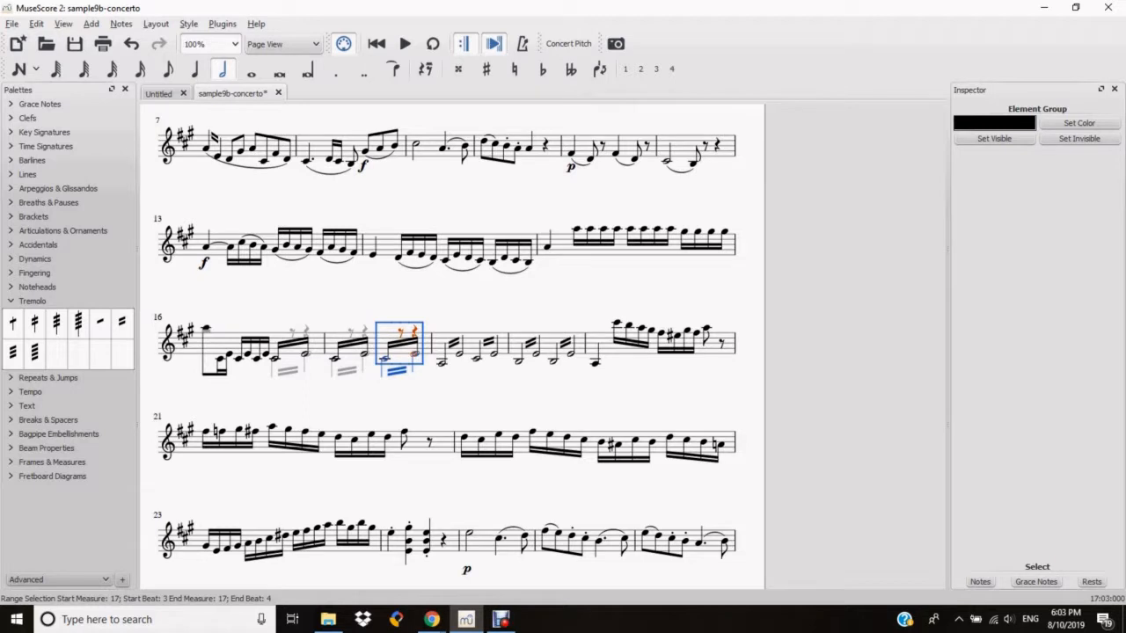
Paste the copied C♯4–E4 figure over both halves of measures 18 and 19
{"action": "key", "text": "Right"}
{"action": "key", "text": "ctrl+v"}
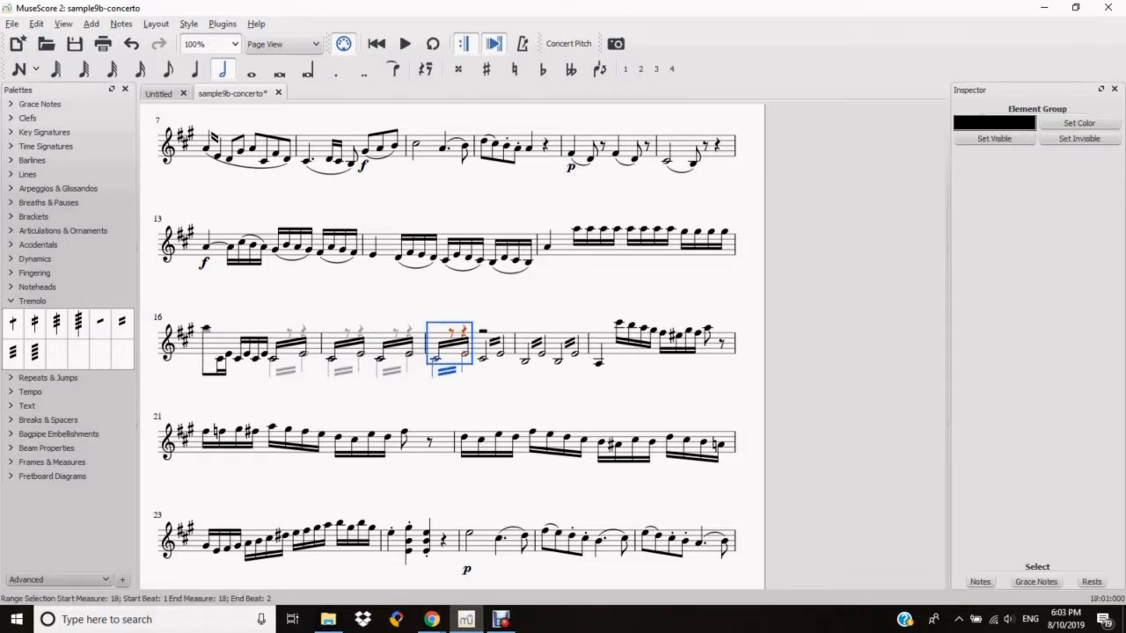
{"action": "key", "text": "Right"}
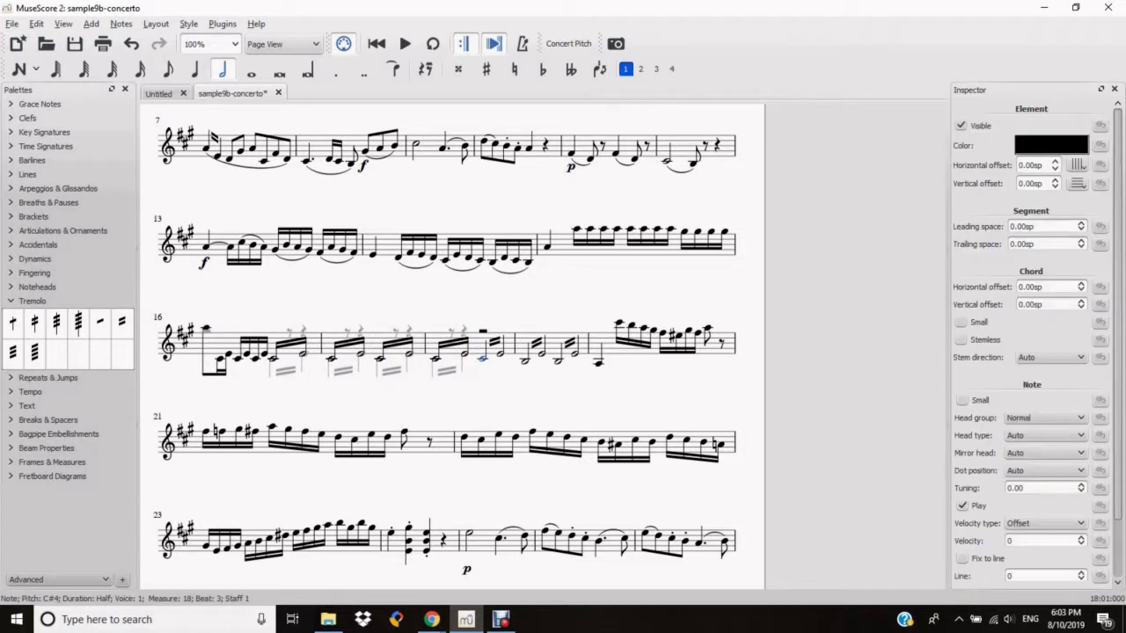
{"action": "key", "text": "ctrl+v"}
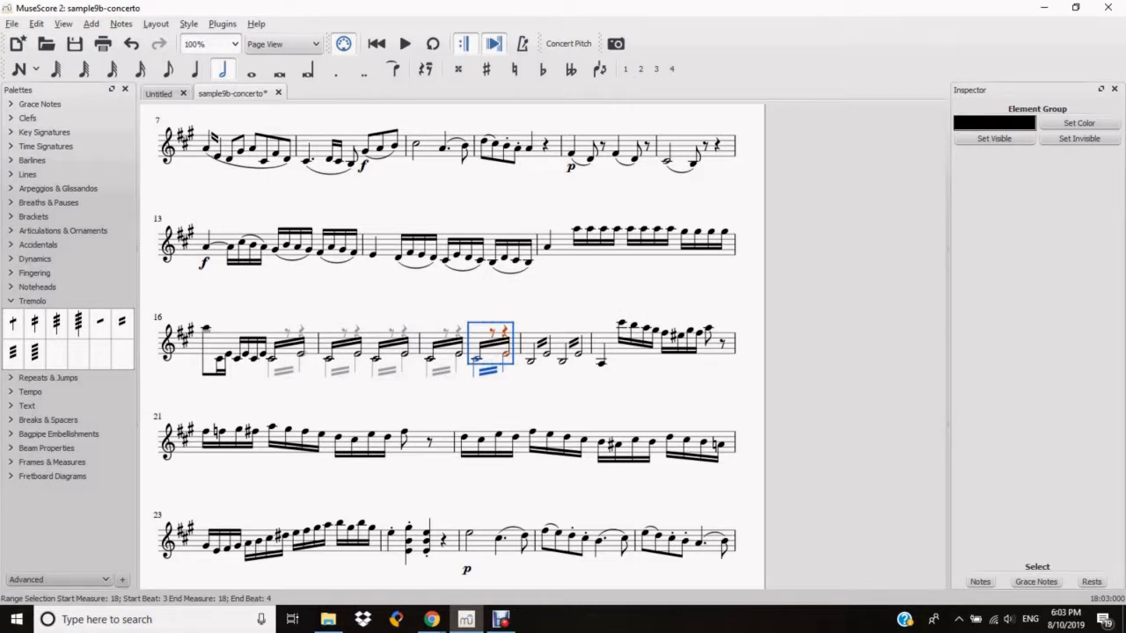
{"action": "key", "text": "Right"}
{"action": "key", "text": "ctrl+v"}
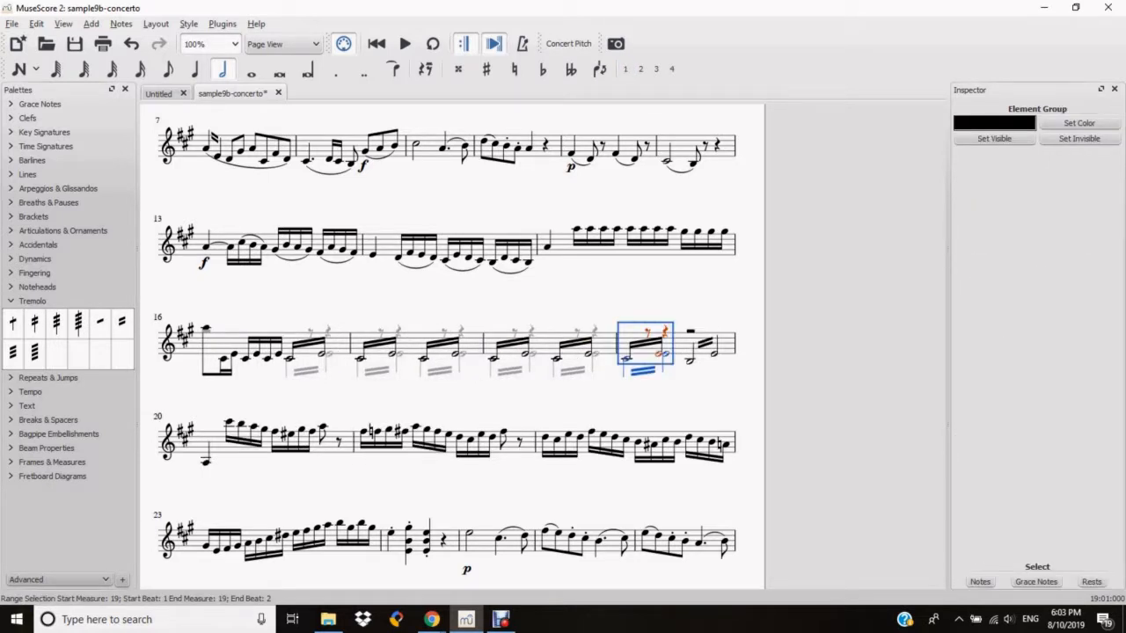
{"action": "key", "text": "Right"}
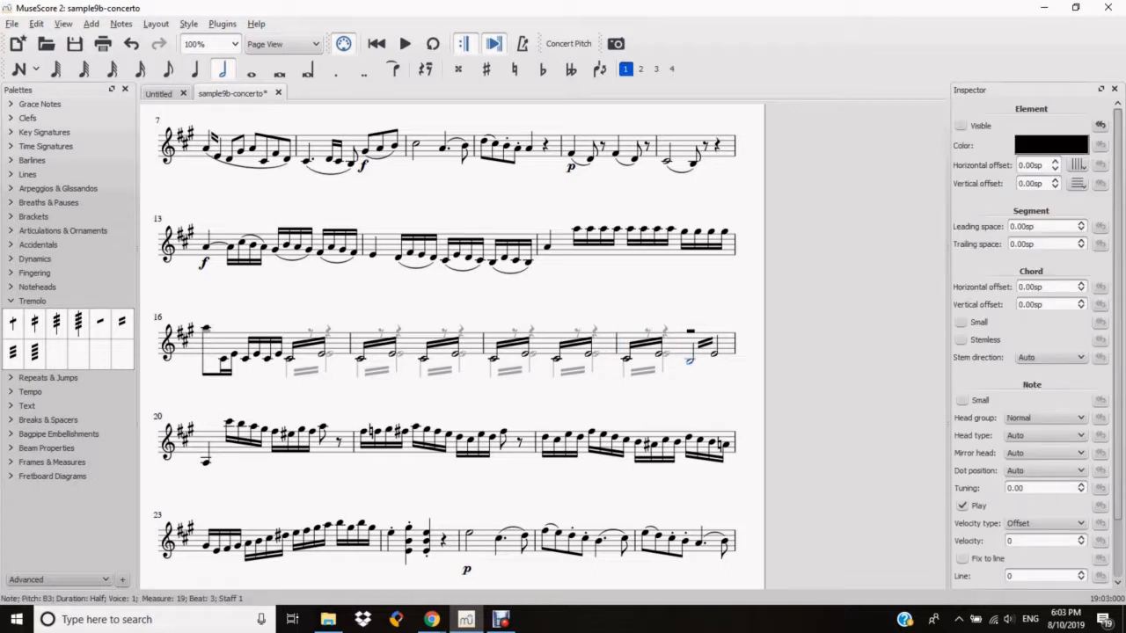
{"action": "key", "text": "ctrl+v"}
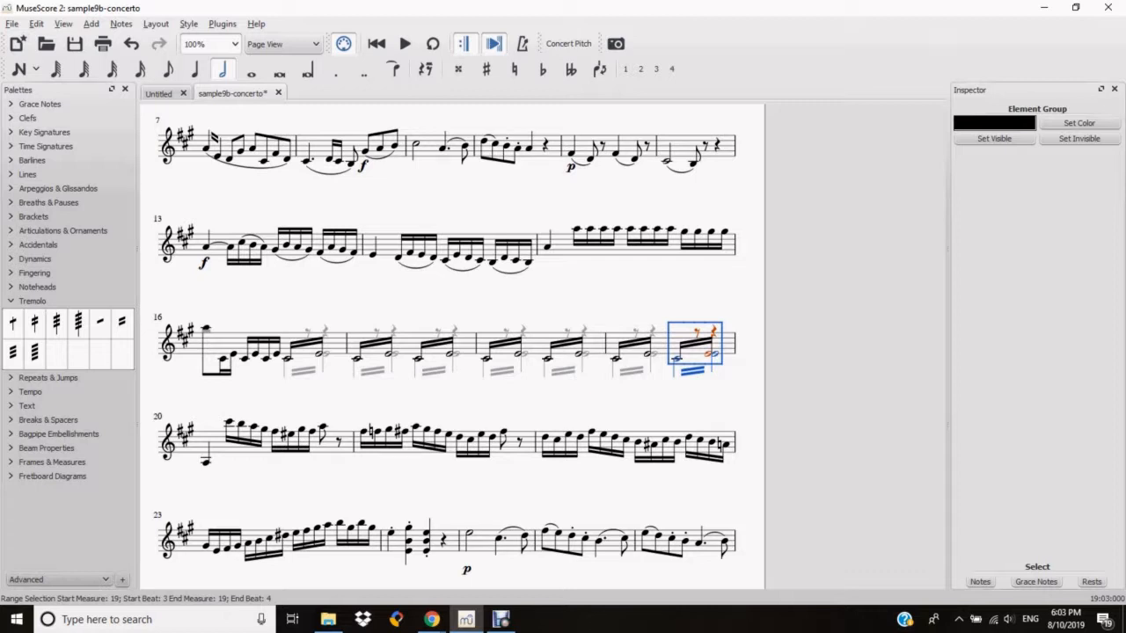
Lower the C♯4 on beat 1 of measure 17 to B3 in both voice 1 and voice 3
{"action": "left_click", "coordinate": [357, 359]}
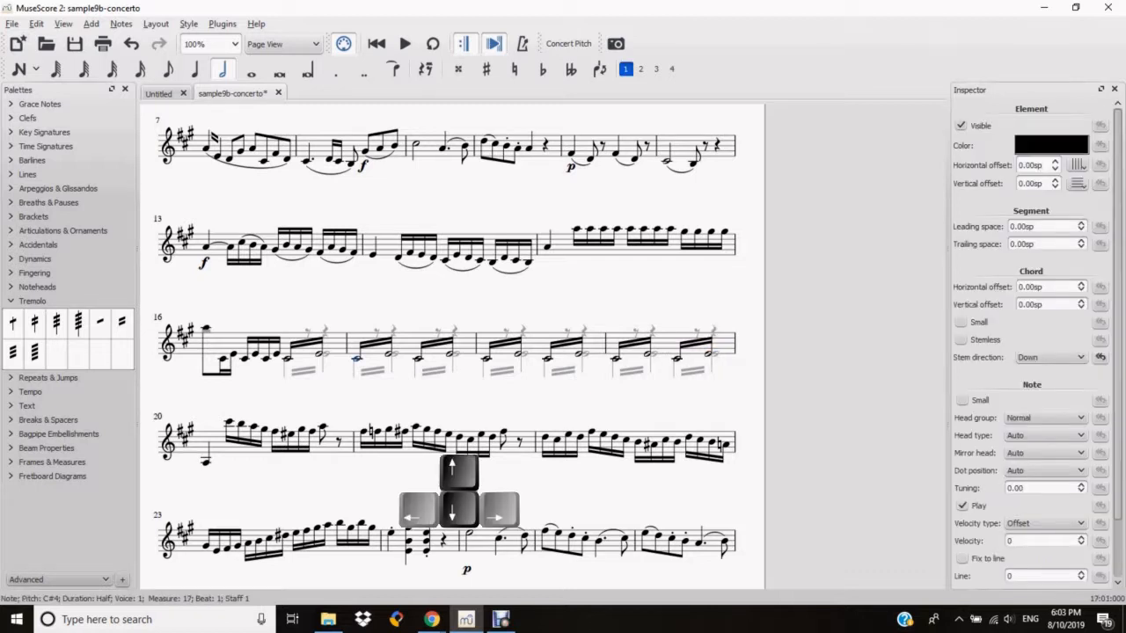
{"action": "key", "text": "Down"}
{"action": "key", "text": "Down"}
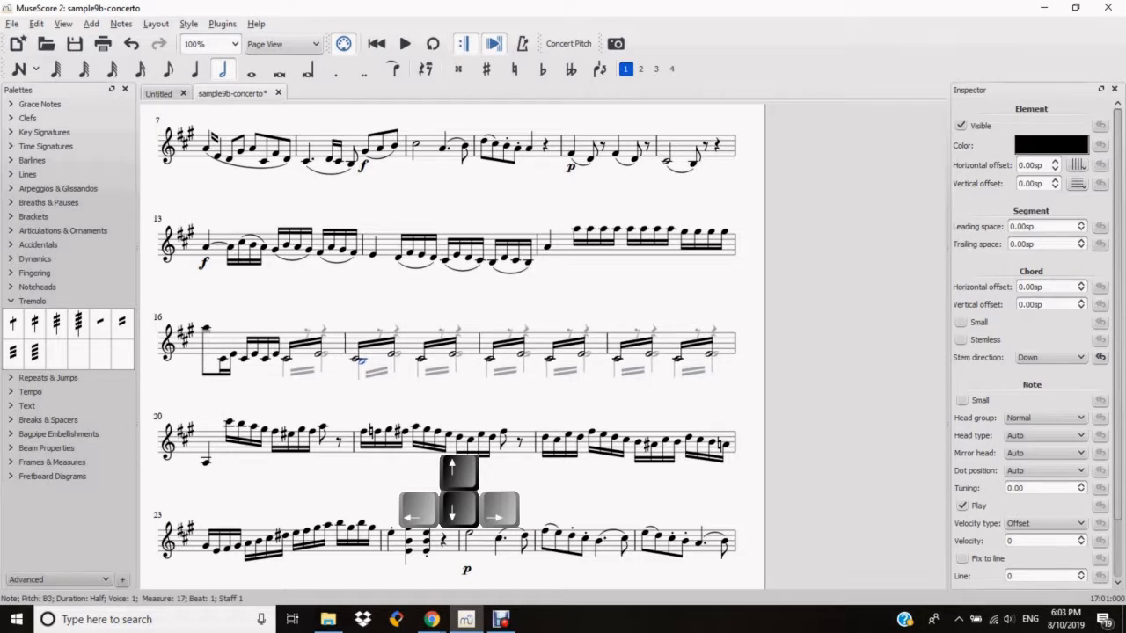
{"action": "key", "text": "3"}
{"action": "key", "text": "ctrl+alt+3"}
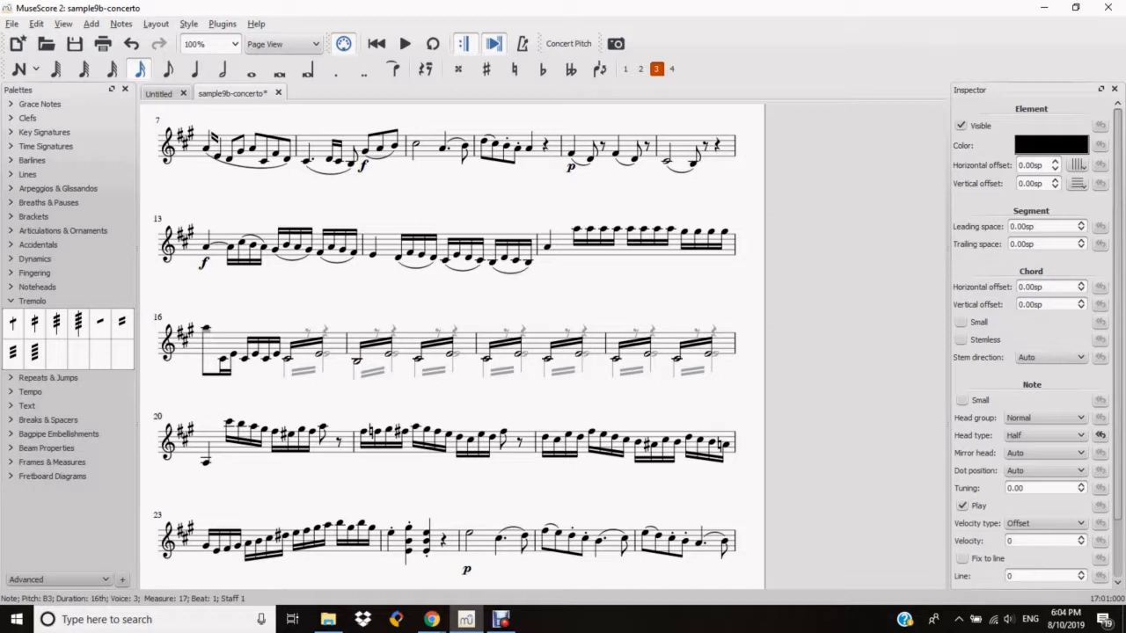
Lower the C♯4 on beat 3 of measure 17 to B3 in both voice 1 and voice 3
{"action": "left_click", "coordinate": [417, 359]}
{"action": "key", "text": "Down"}
{"action": "key", "text": "Down"}
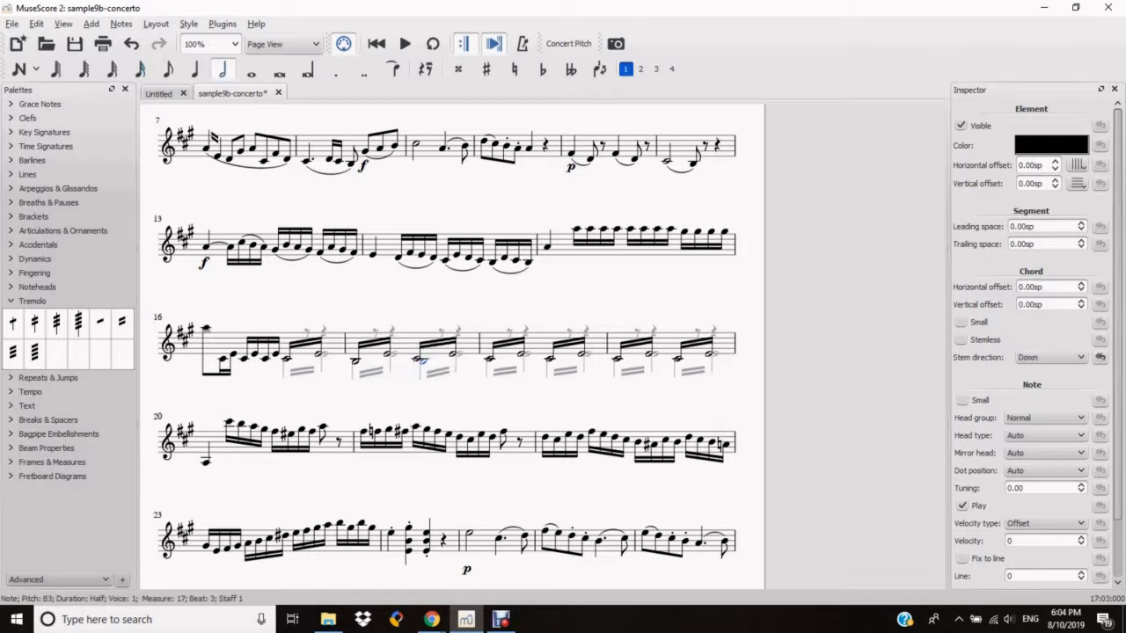
{"action": "left_click", "coordinate": [417, 358]}
{"action": "key", "text": "Down"}
{"action": "key", "text": "Down"}
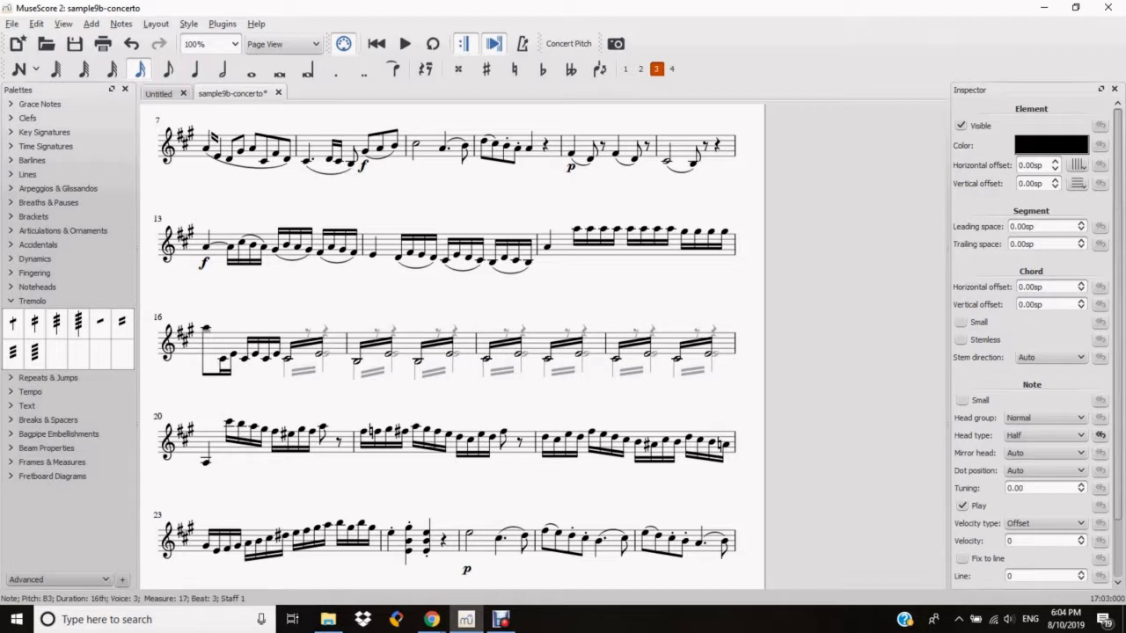
Lower the C♯4 on beat 1 of measure 18 to A3 in both voice 3 and voice 1
{"action": "left_click", "coordinate": [486, 359]}
{"action": "key", "text": "Down"}
{"action": "key", "text": "Down"}
{"action": "key", "text": "Down"}
{"action": "key", "text": "Down"}
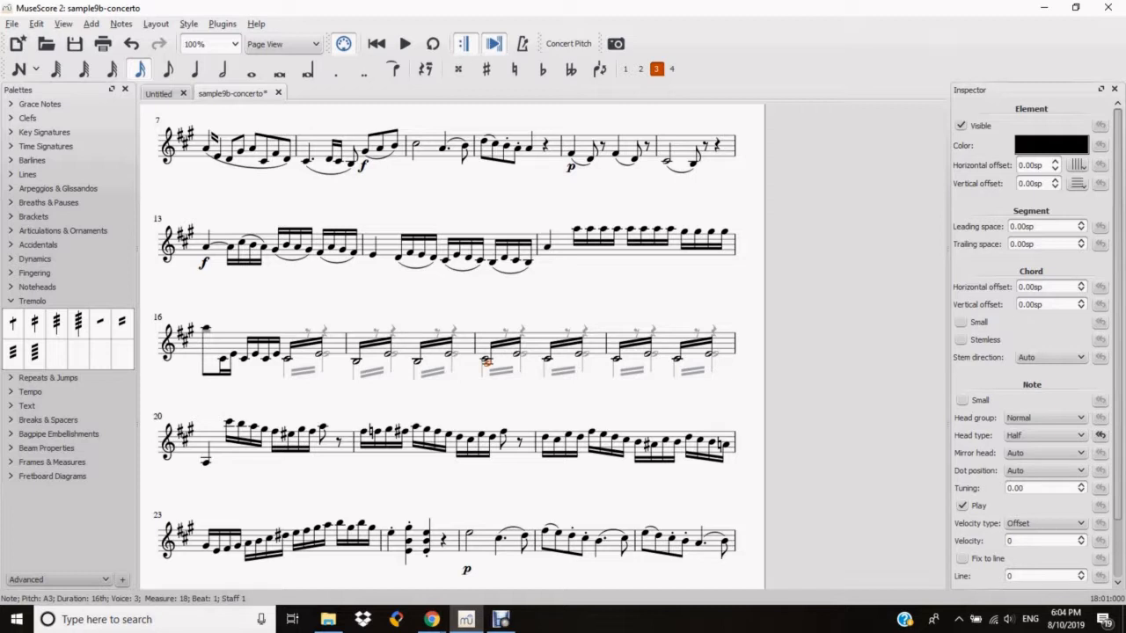
{"action": "left_click", "coordinate": [485, 359]}
{"action": "key", "text": "Down"}
{"action": "key", "text": "Down"}
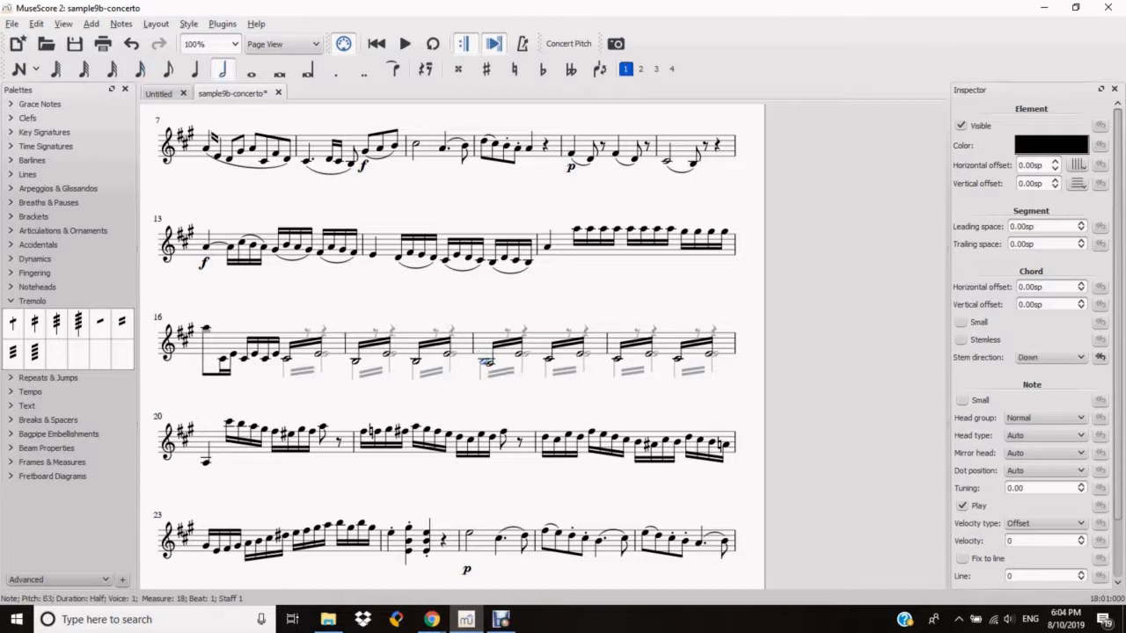
{"action": "key", "text": "Down"}
Lower the C♯4 on beat 1 of measure 19 to B3 in both voice 1 and voice 3
{"action": "left_click", "coordinate": [615, 359]}
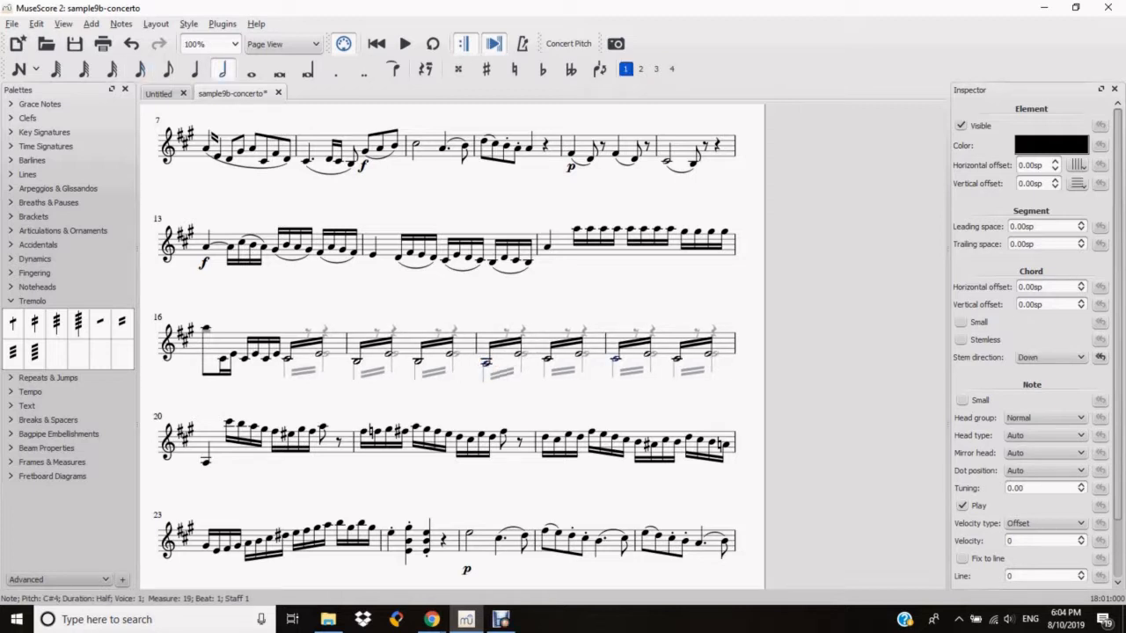
{"action": "key", "text": "Down"}
{"action": "key", "text": "Down"}
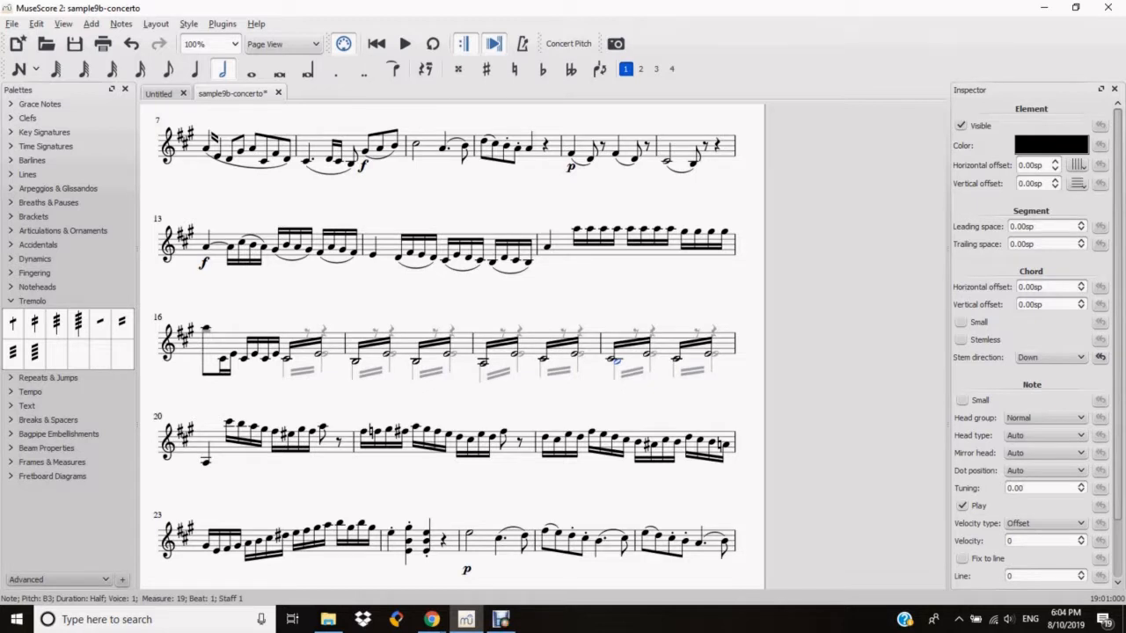
{"action": "left_click", "coordinate": [612, 359]}
{"action": "key", "text": "Down"}
{"action": "key", "text": "Down"}
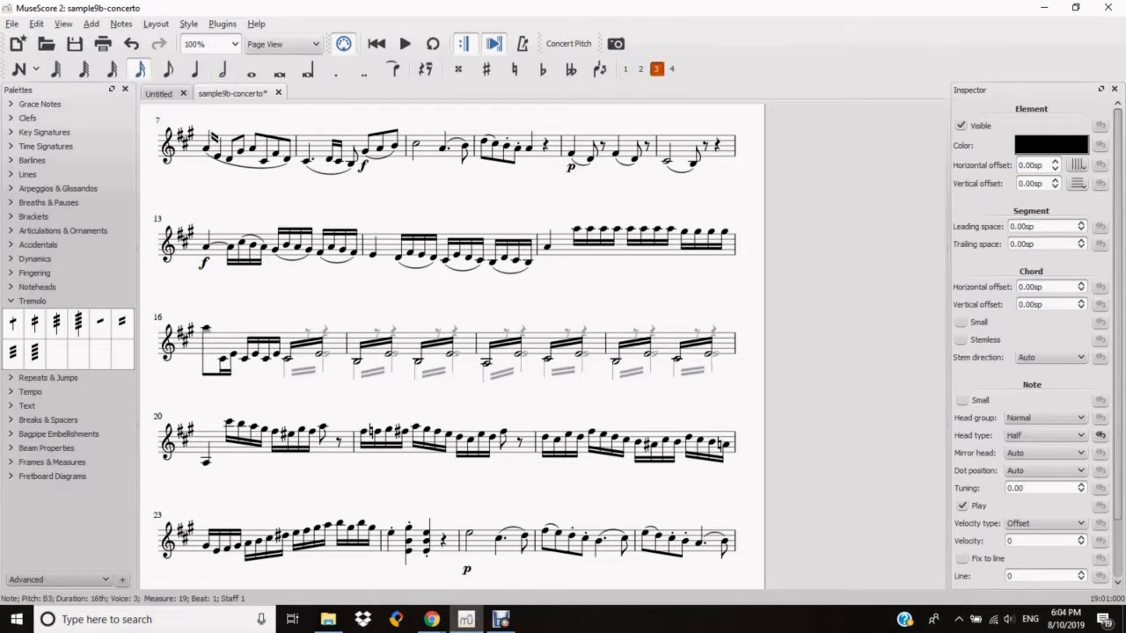
Lower the C♯4 on beat 3 of measure 19 to B3 in both voice 3 and voice 1
{"action": "left_click", "coordinate": [677, 359]}
{"action": "key", "text": "Down"}
{"action": "key", "text": "Down"}
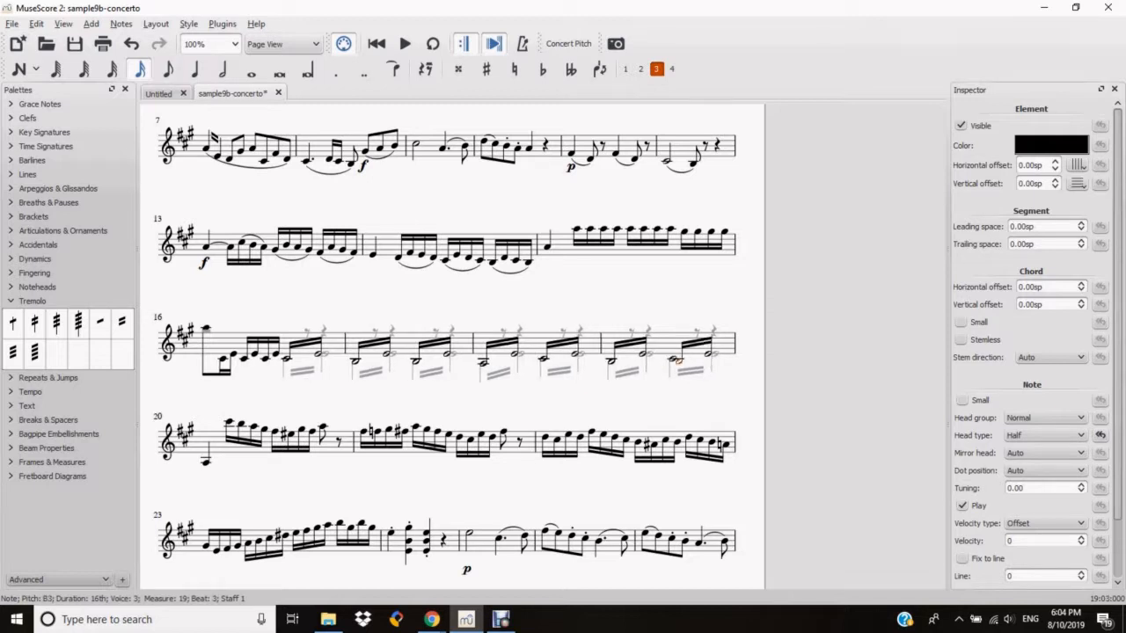
{"action": "key", "text": "ctrl+alt+1"}
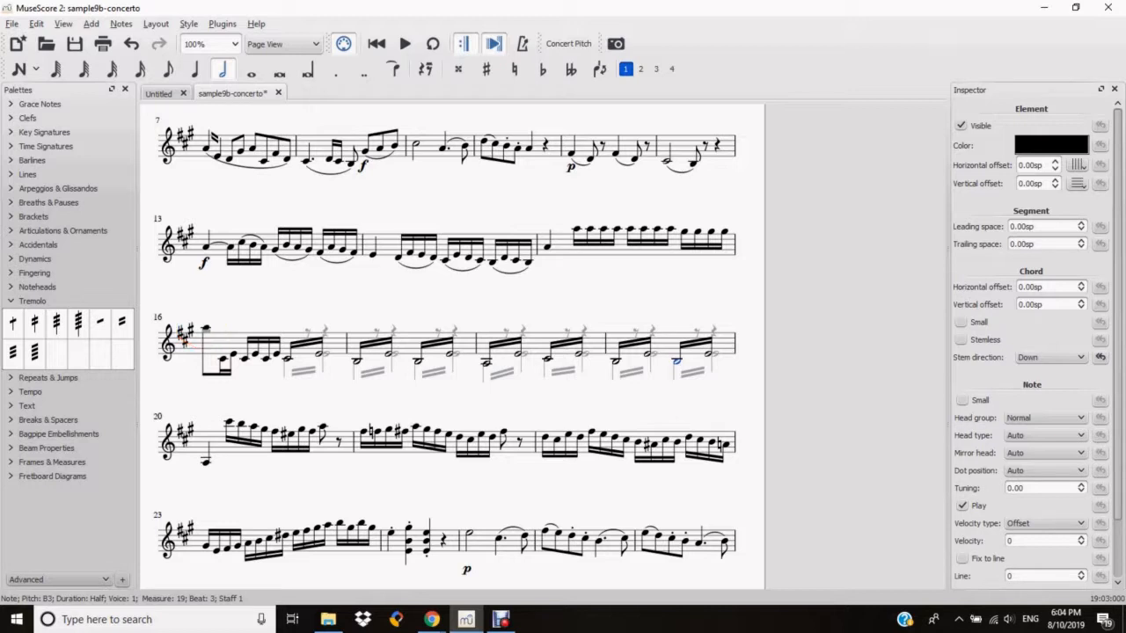
Play back the tremolo passage from the start of measure 16 through measure 19
{"action": "key", "text": "space"}
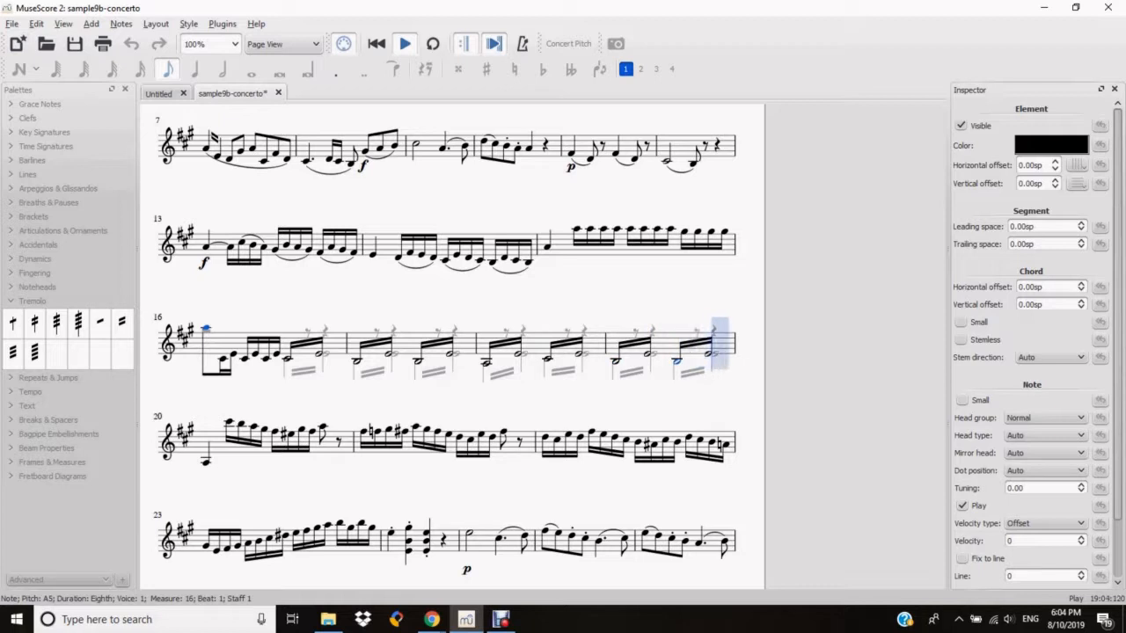
{"action": "key", "text": "space"}
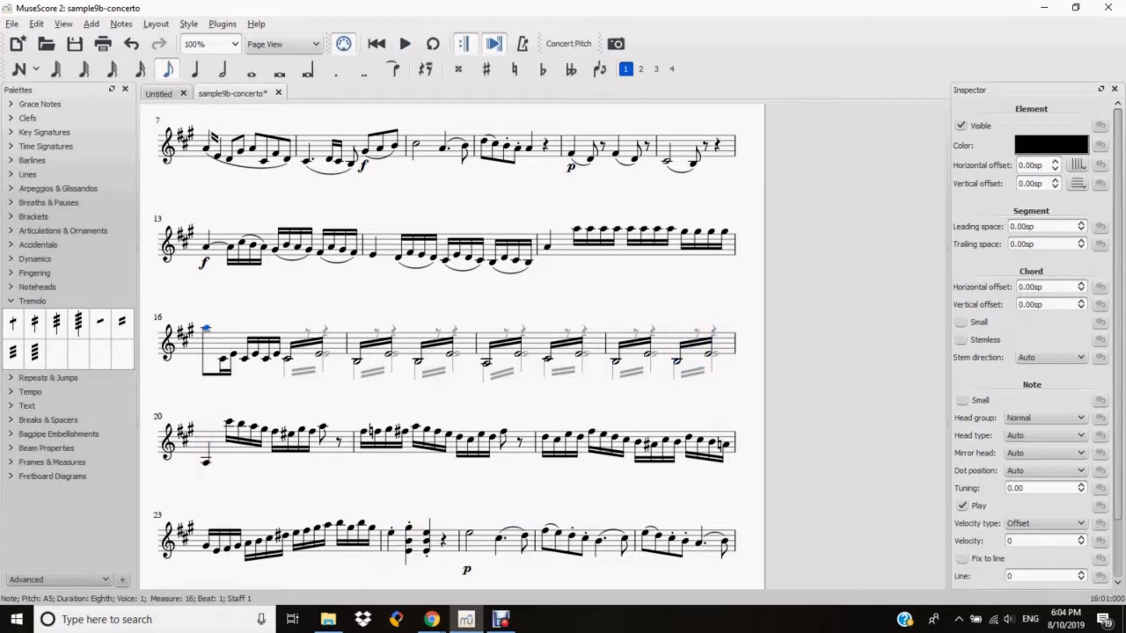
Save the sample9b-concerto score and close it
{"action": "left_click", "coordinate": [74, 43]}
{"action": "left_click", "coordinate": [13, 23]}
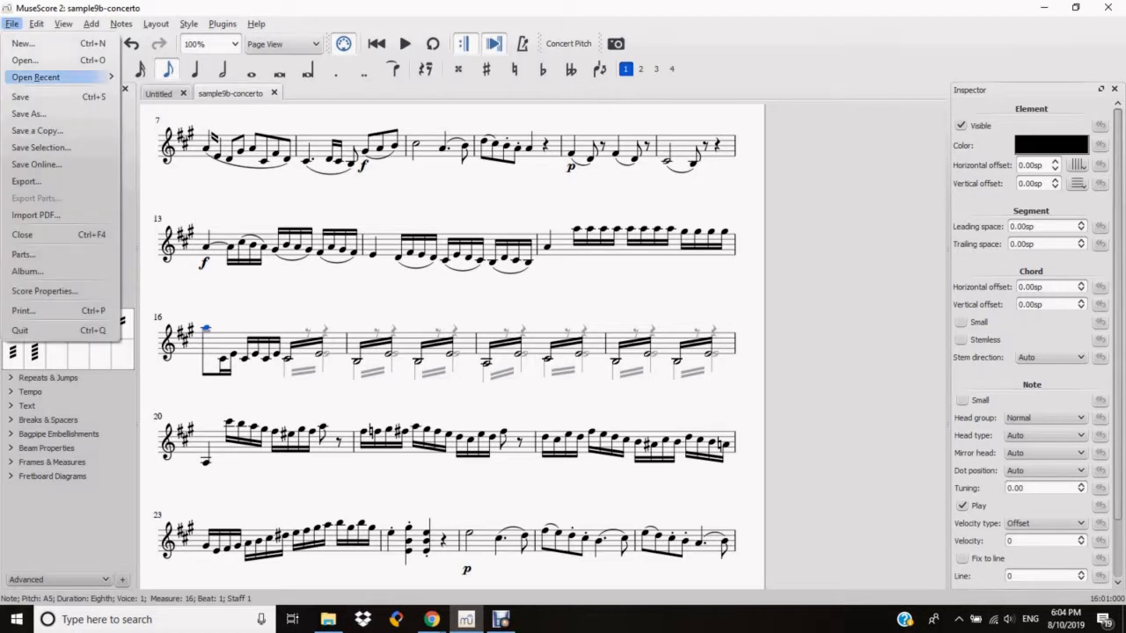
{"action": "left_click", "coordinate": [22, 234]}
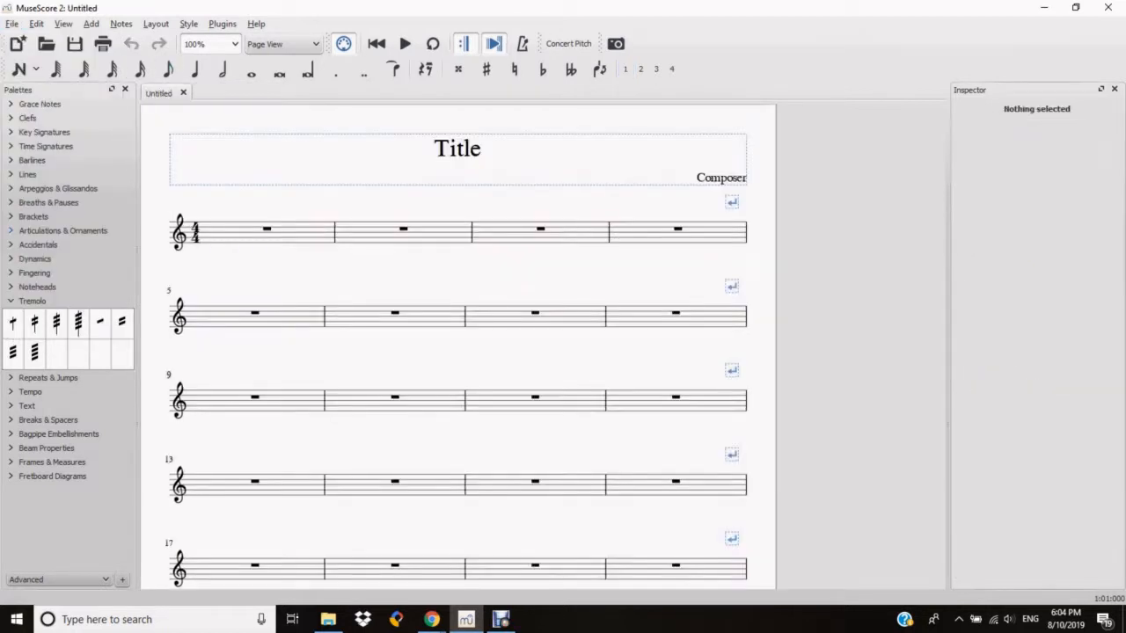